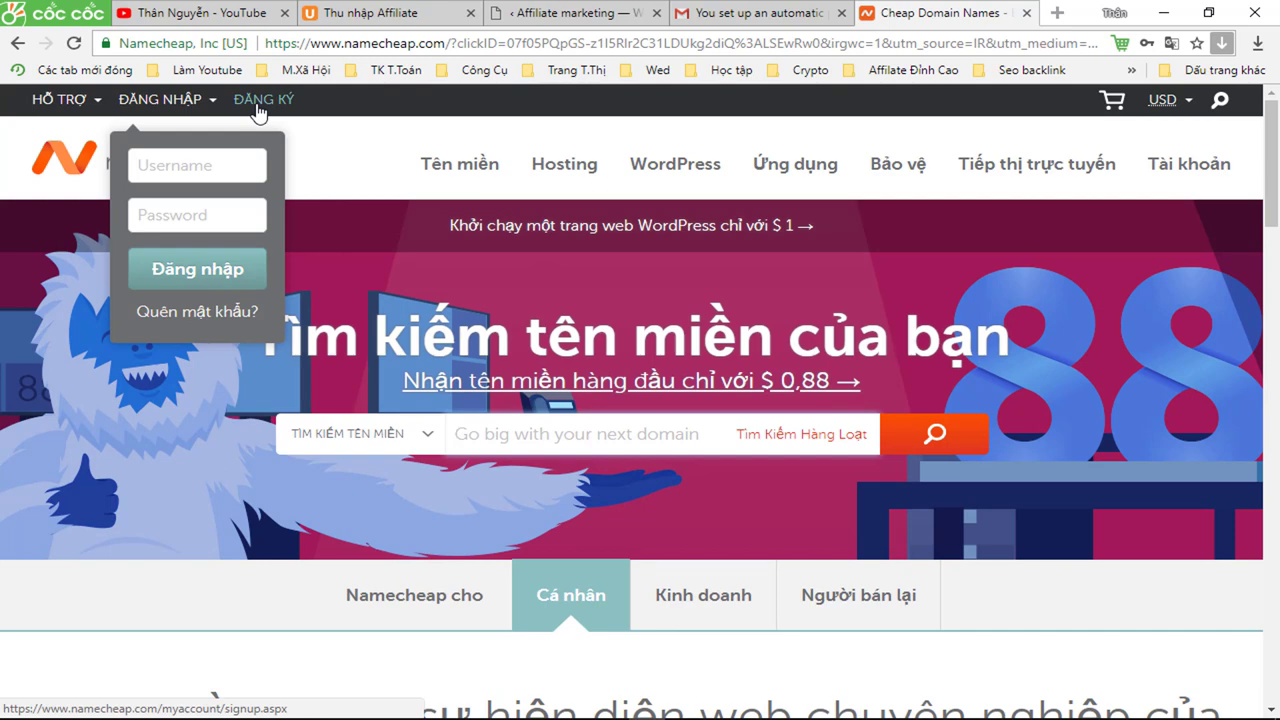
- Search Namecheap for the domain name kiemtienonline
{"action": "left_click", "coordinate": [510, 430]}
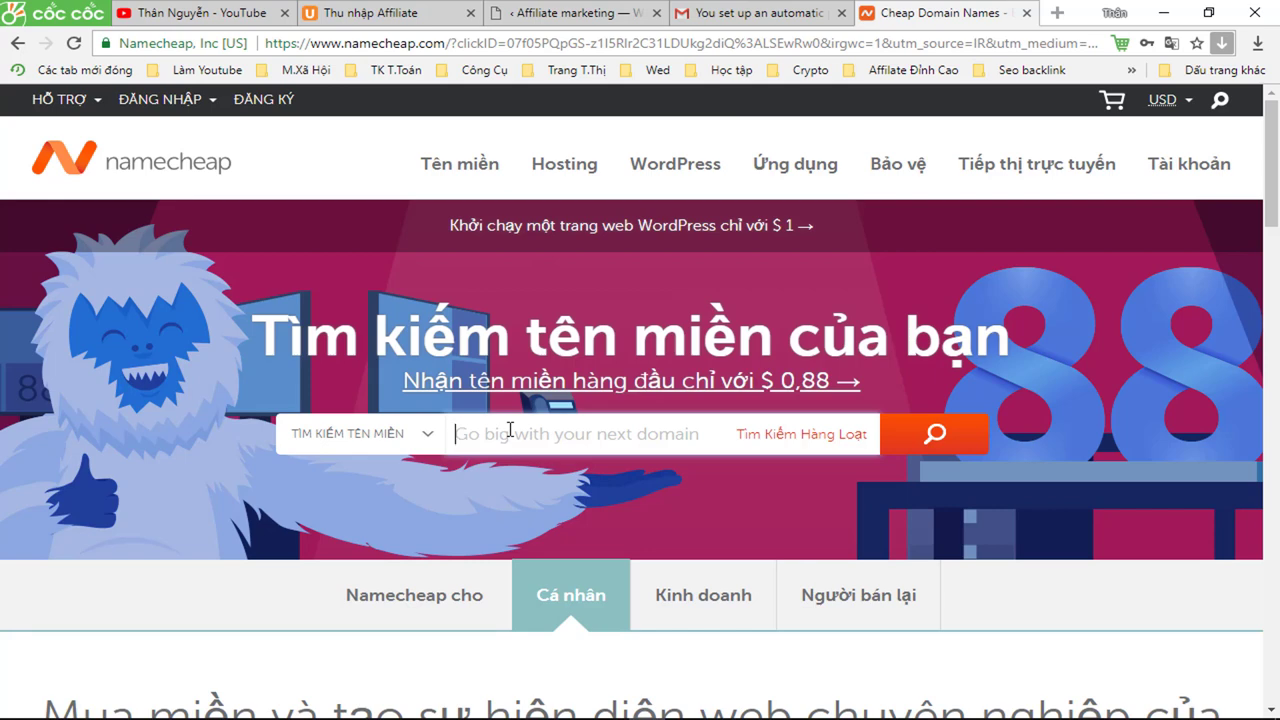
{"action": "type", "text": "kiemtienonline"}
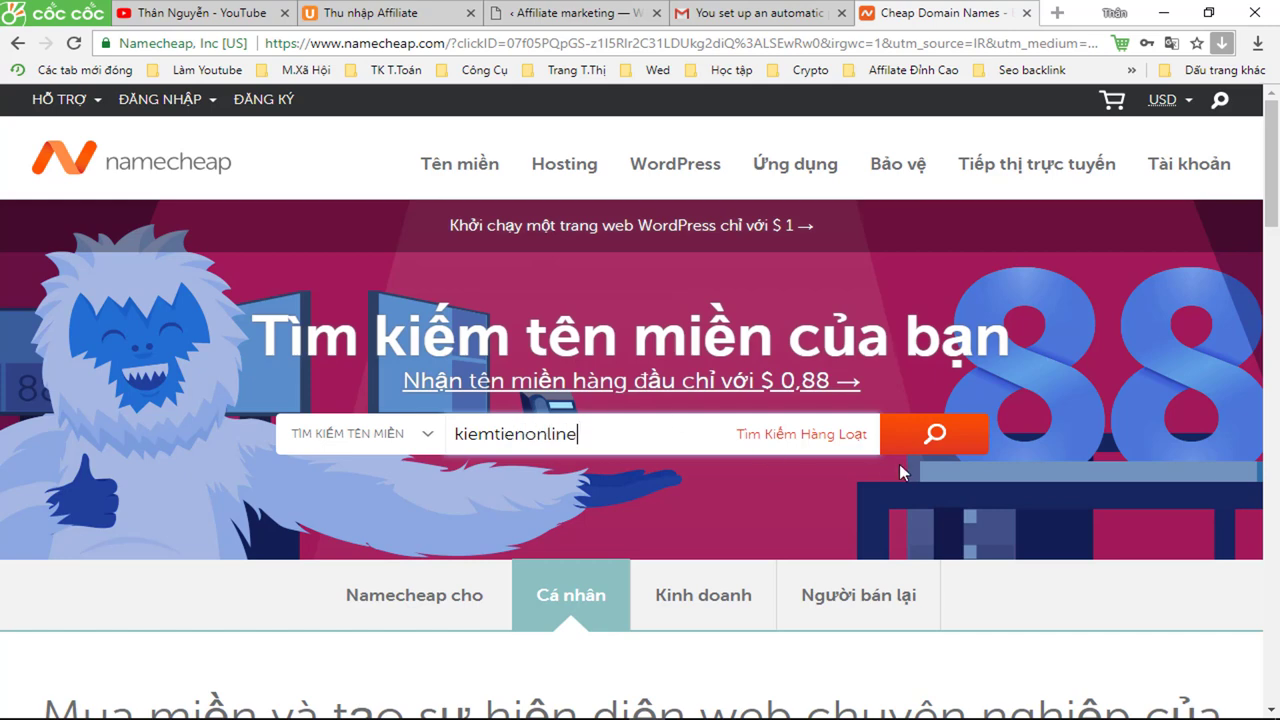
{"action": "left_click", "coordinate": [934, 434]}
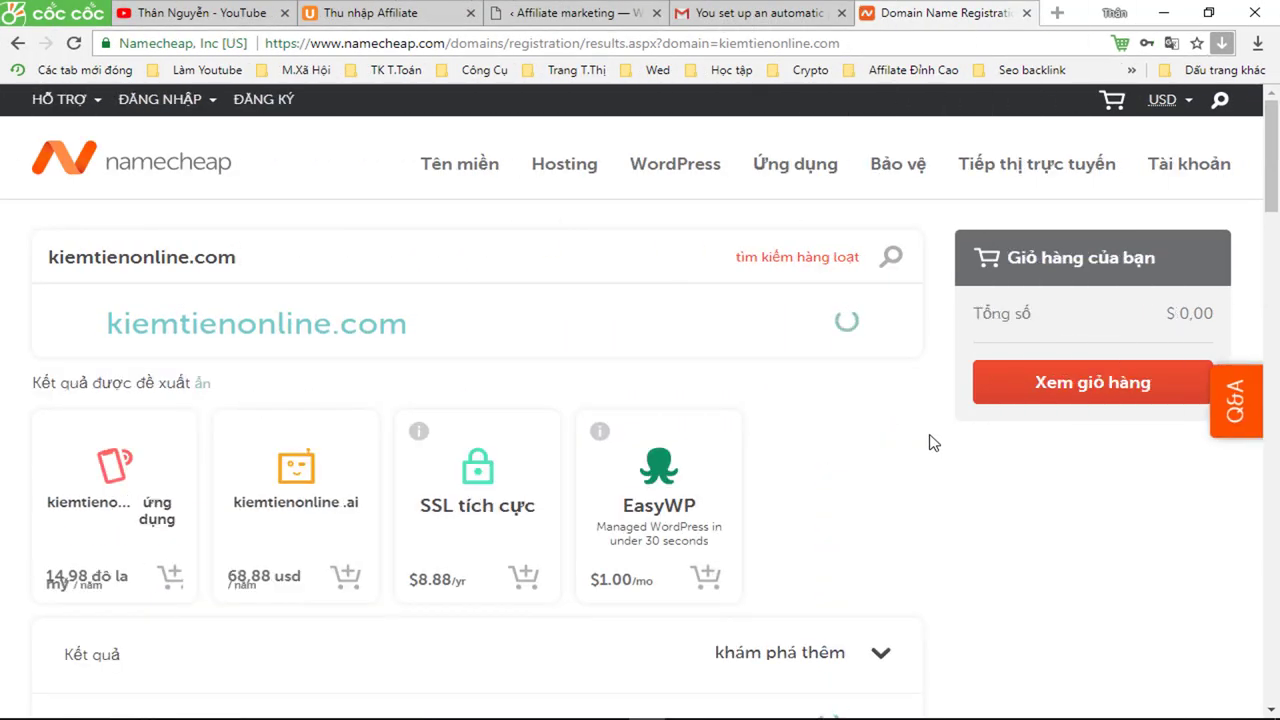
- Scroll the kiemtienonline results to compare extension prices, locating .me at $3.88 per year
{"action": "scroll", "coordinate": [932, 442], "scroll_direction": "down", "scroll_amount": 2}
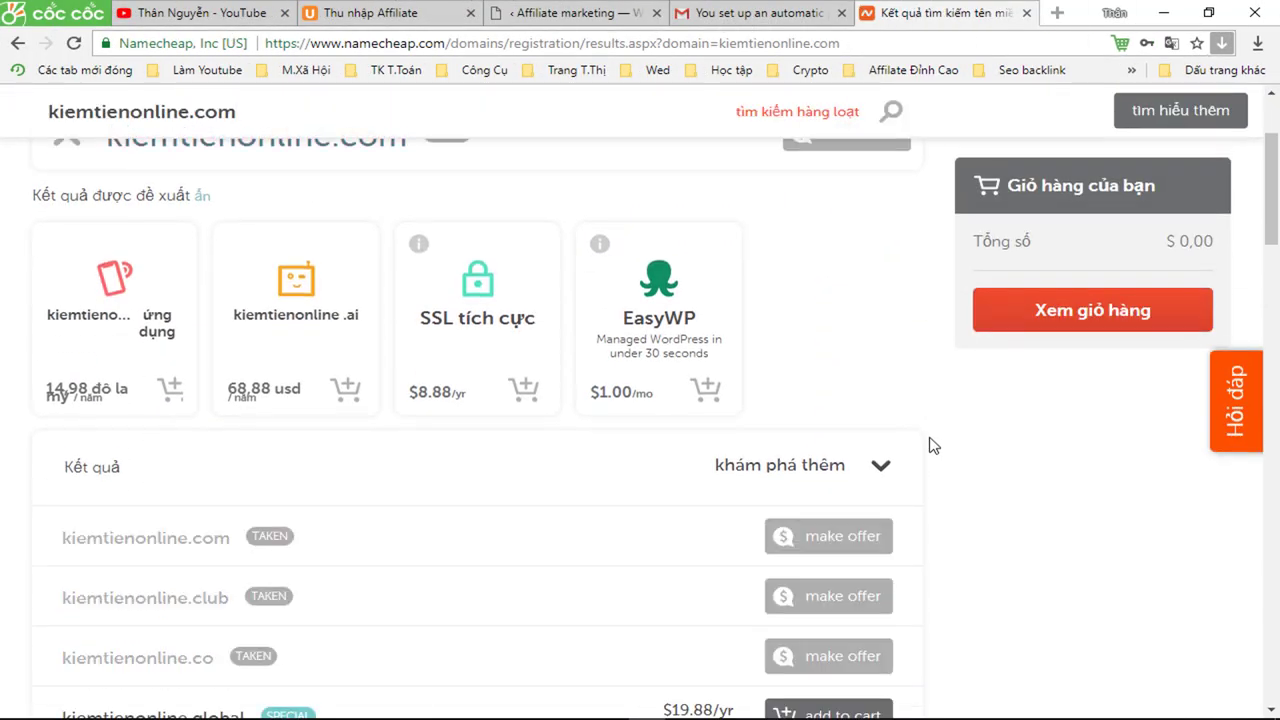
{"action": "scroll", "coordinate": [928, 445], "scroll_direction": "down", "scroll_amount": 1}
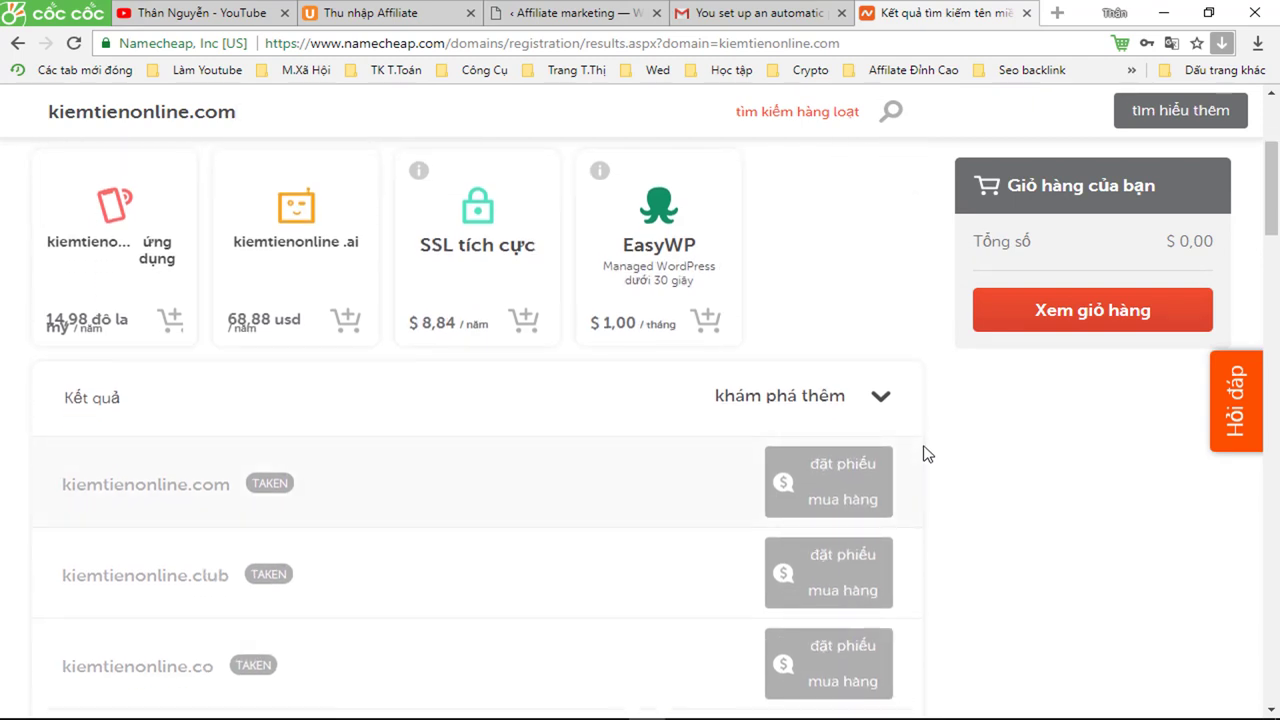
{"action": "scroll", "coordinate": [926, 458], "scroll_direction": "up", "scroll_amount": 2}
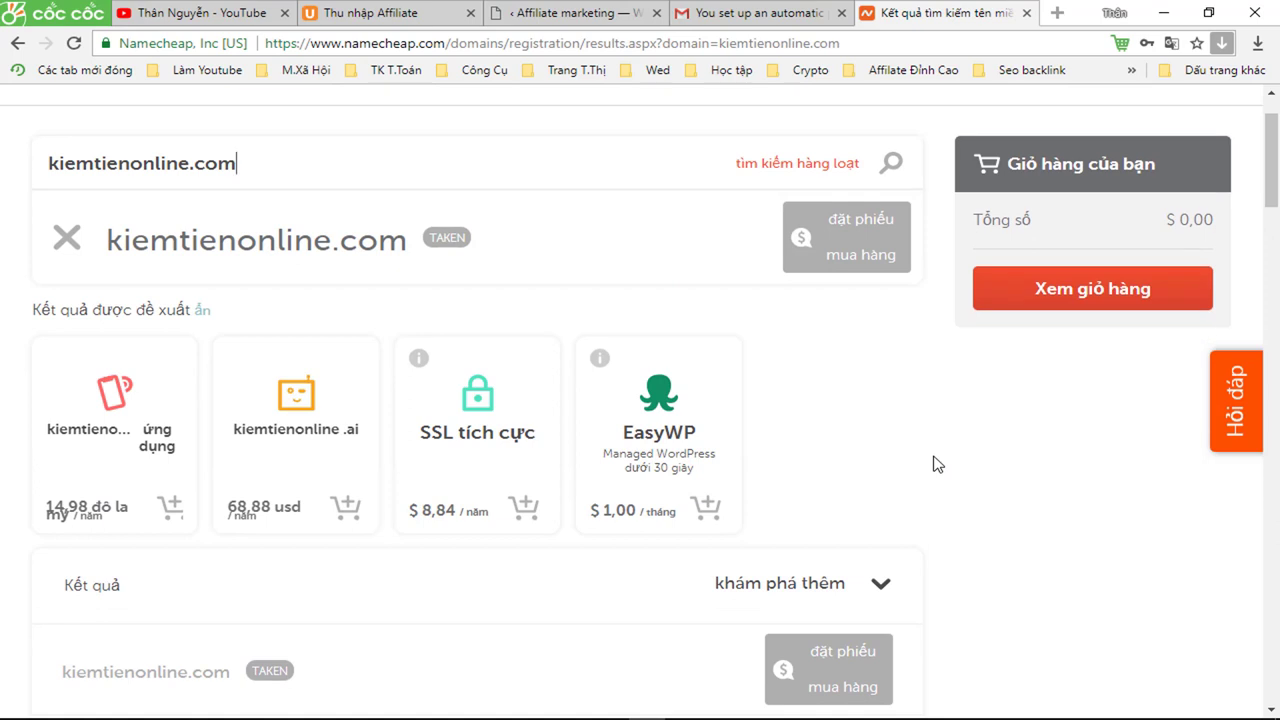
{"action": "scroll", "coordinate": [932, 464], "scroll_direction": "up", "scroll_amount": 1}
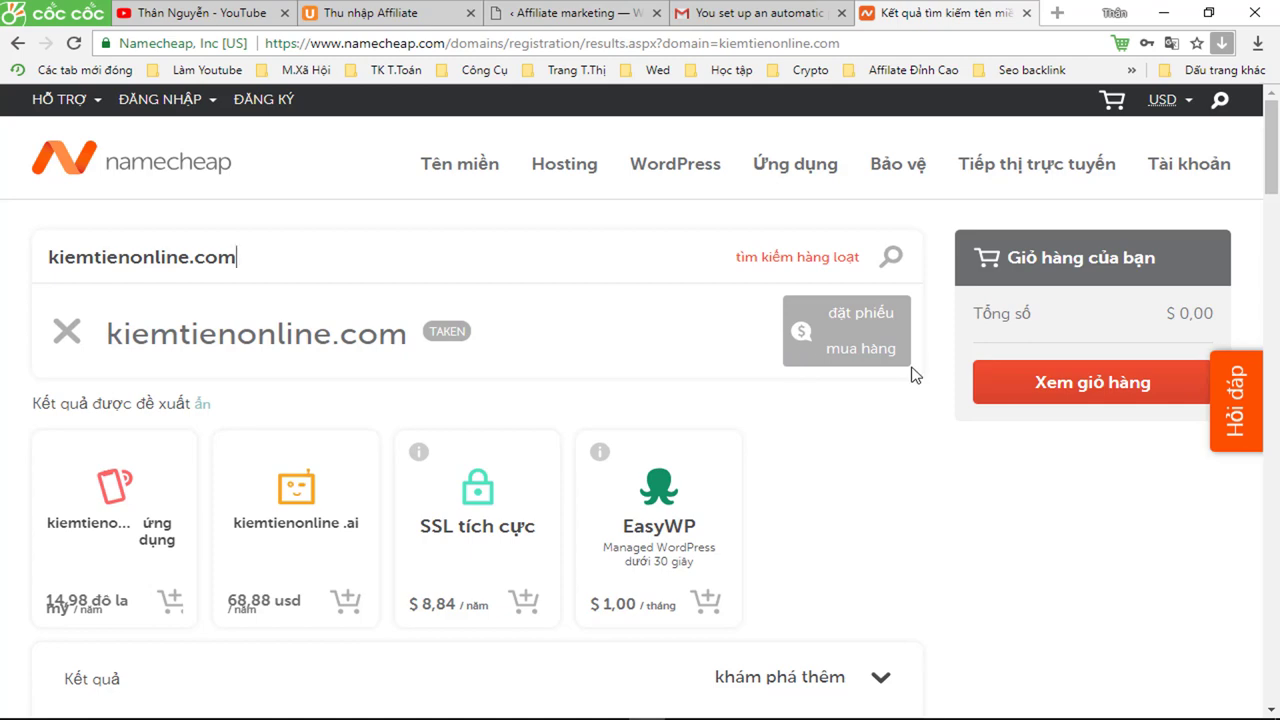
{"action": "scroll", "coordinate": [914, 375], "scroll_direction": "down", "scroll_amount": 3}
{"action": "scroll", "coordinate": [912, 375], "scroll_direction": "down", "scroll_amount": 5}
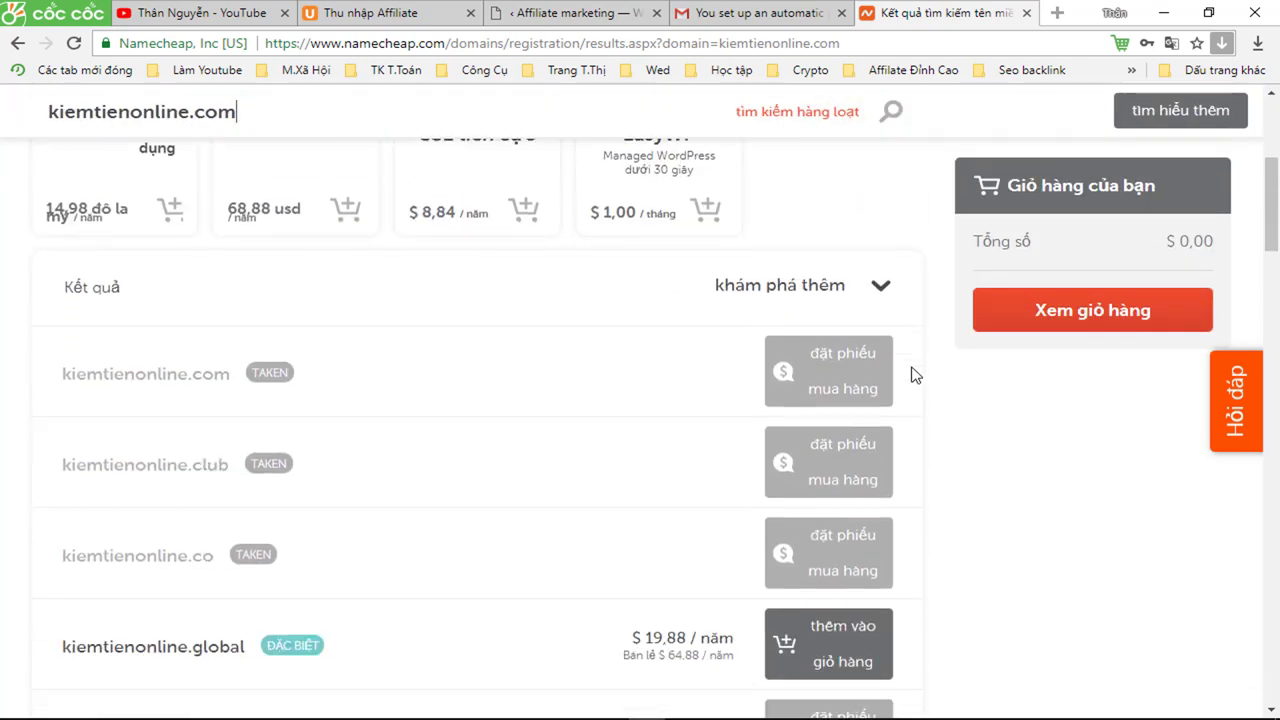
{"action": "scroll", "coordinate": [914, 375], "scroll_direction": "down", "scroll_amount": 5}
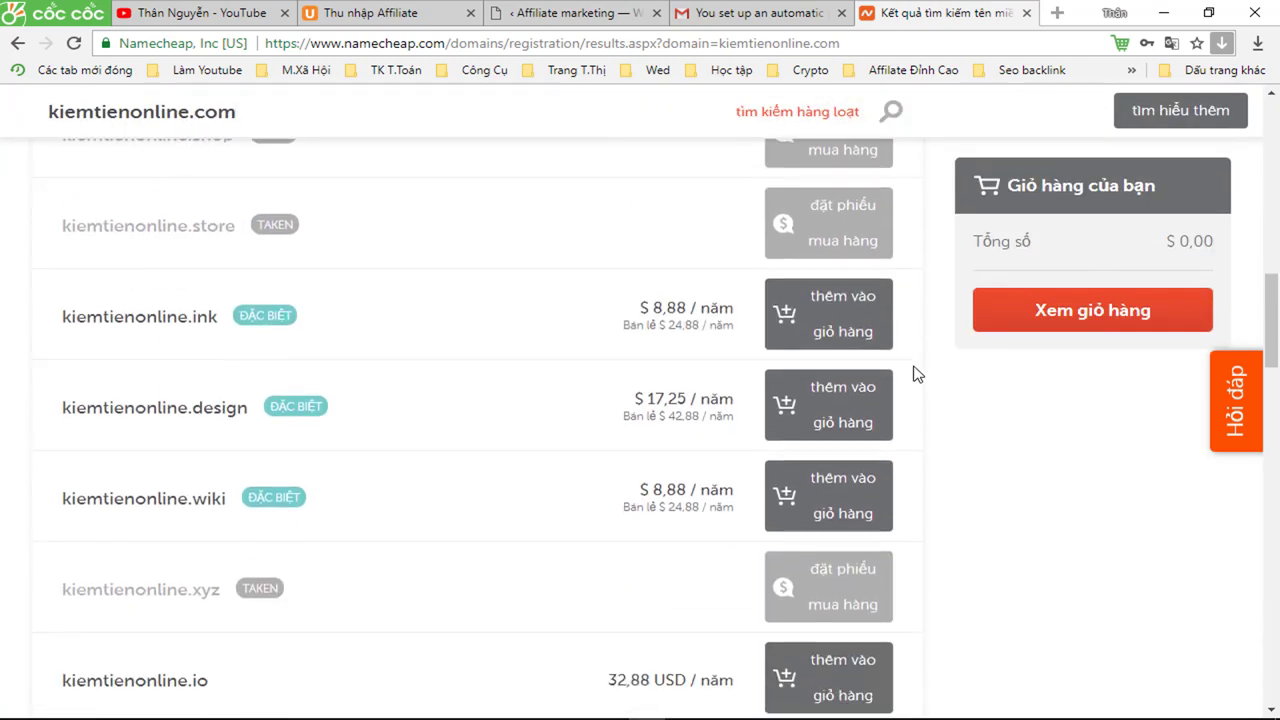
{"action": "scroll", "coordinate": [914, 375], "scroll_direction": "down", "scroll_amount": 1}
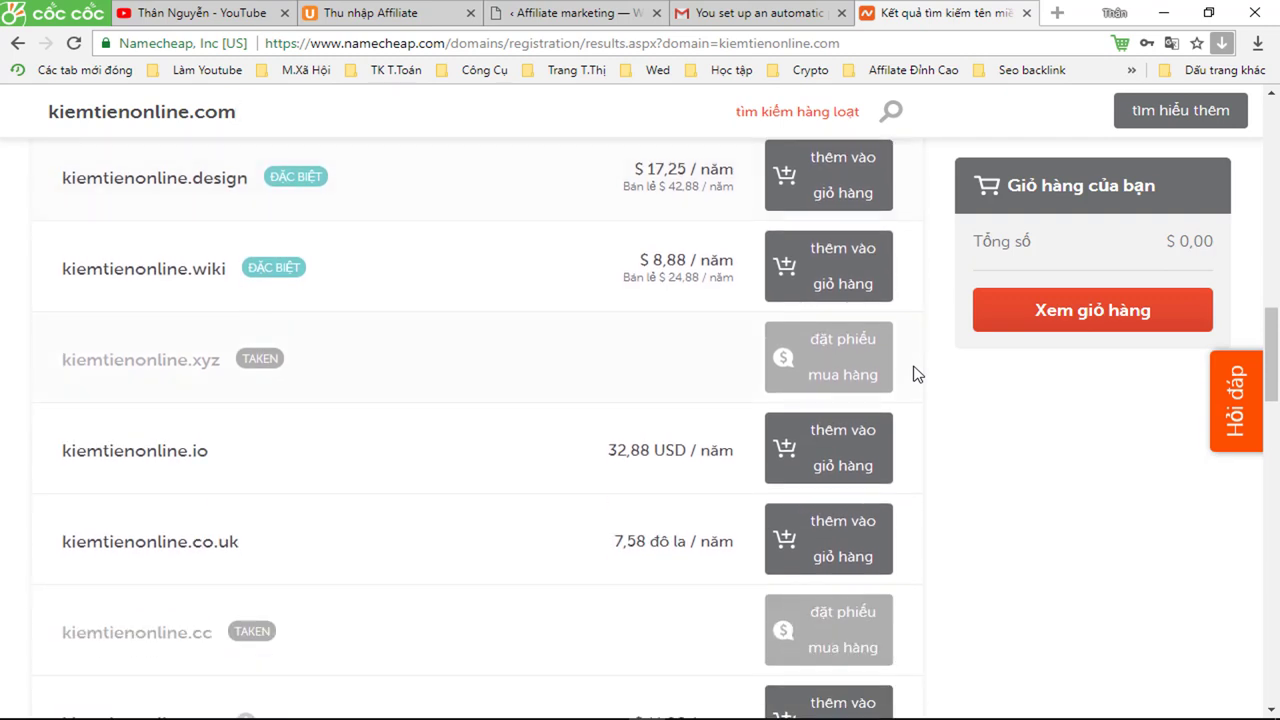
{"action": "scroll", "coordinate": [914, 375], "scroll_direction": "up", "scroll_amount": 1}
{"action": "scroll", "coordinate": [914, 375], "scroll_direction": "up", "scroll_amount": 1}
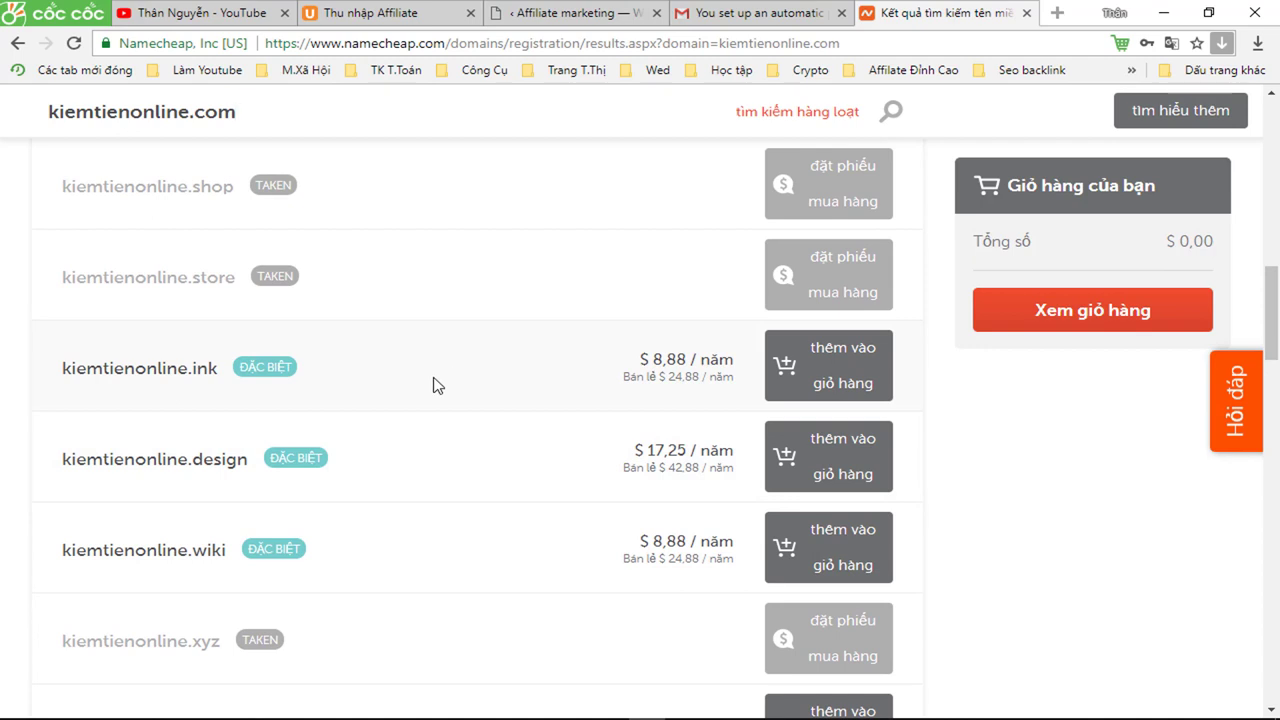
{"action": "scroll", "coordinate": [655, 382], "scroll_direction": "down", "scroll_amount": 1}
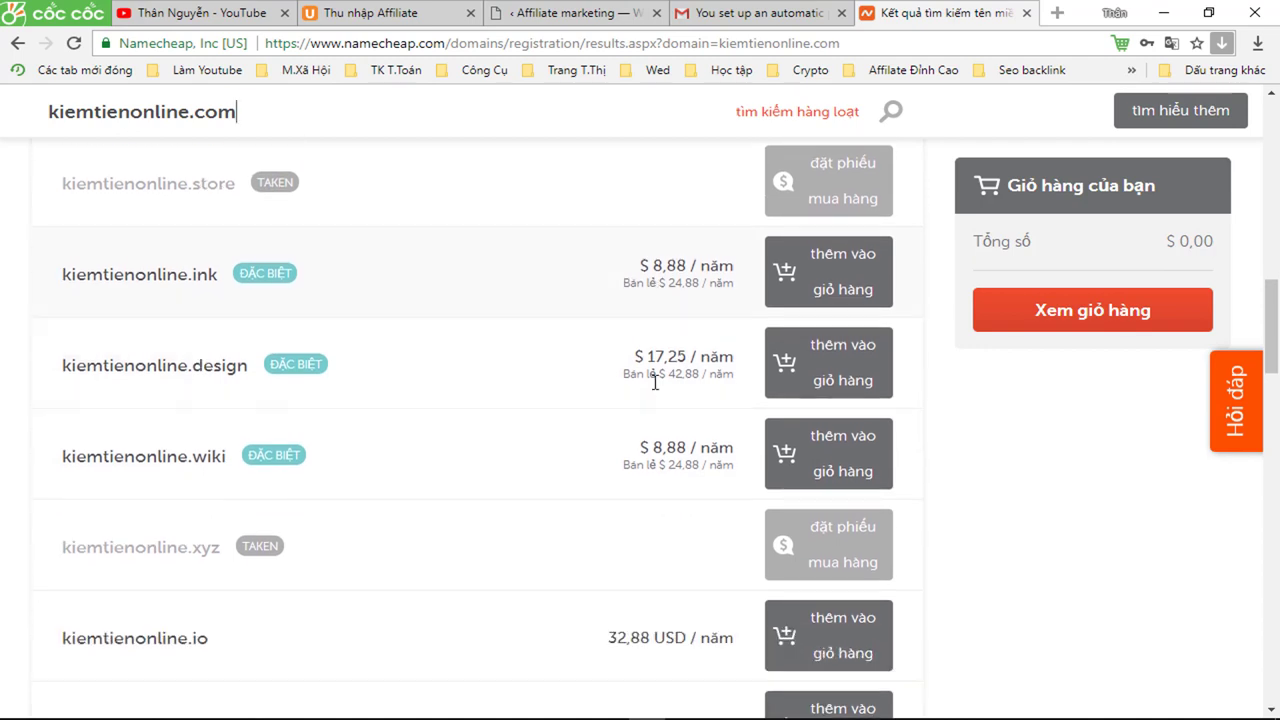
{"action": "scroll", "coordinate": [655, 390], "scroll_direction": "down", "scroll_amount": 1}
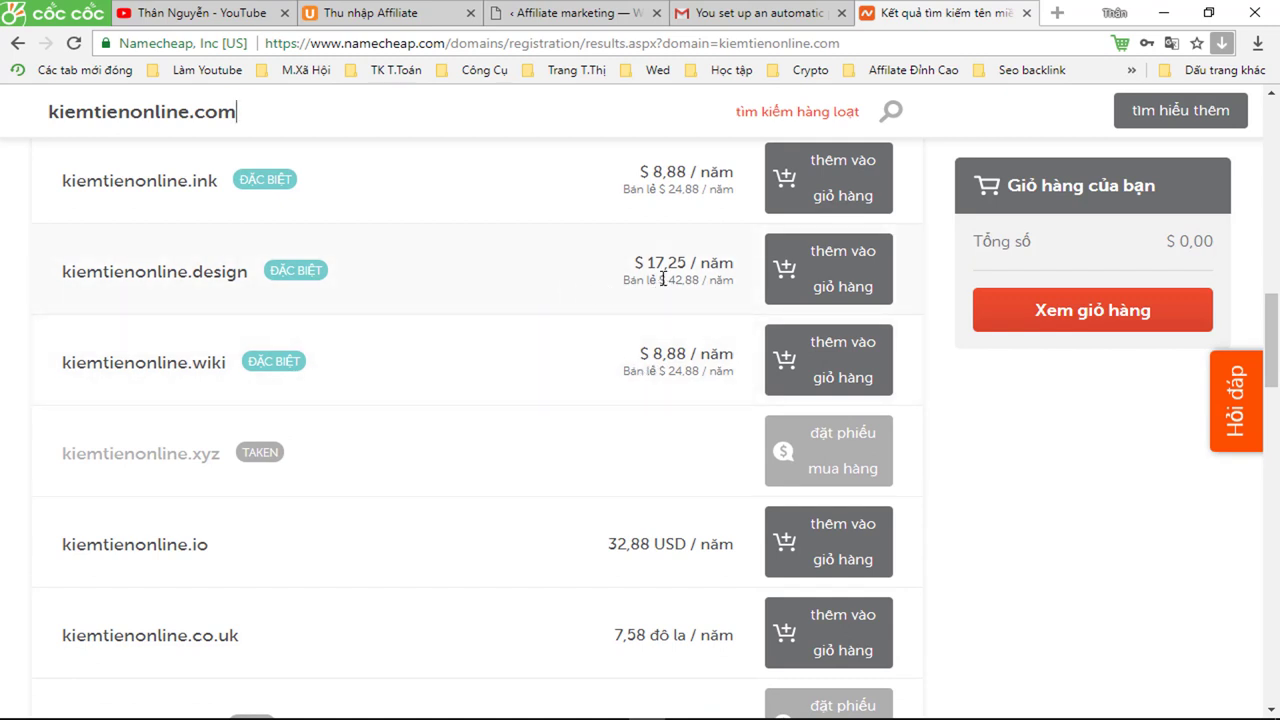
{"action": "scroll", "coordinate": [662, 279], "scroll_direction": "down", "scroll_amount": 1}
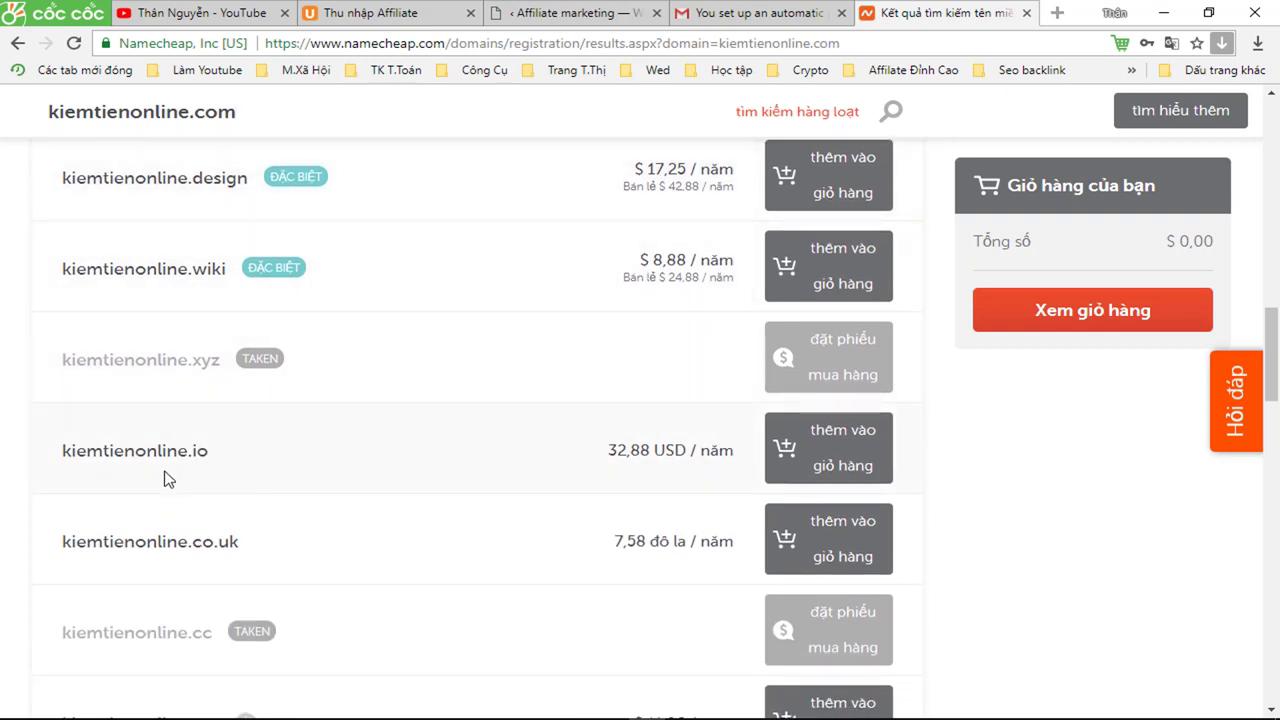
{"action": "scroll", "coordinate": [520, 440], "scroll_direction": "down", "scroll_amount": 1}
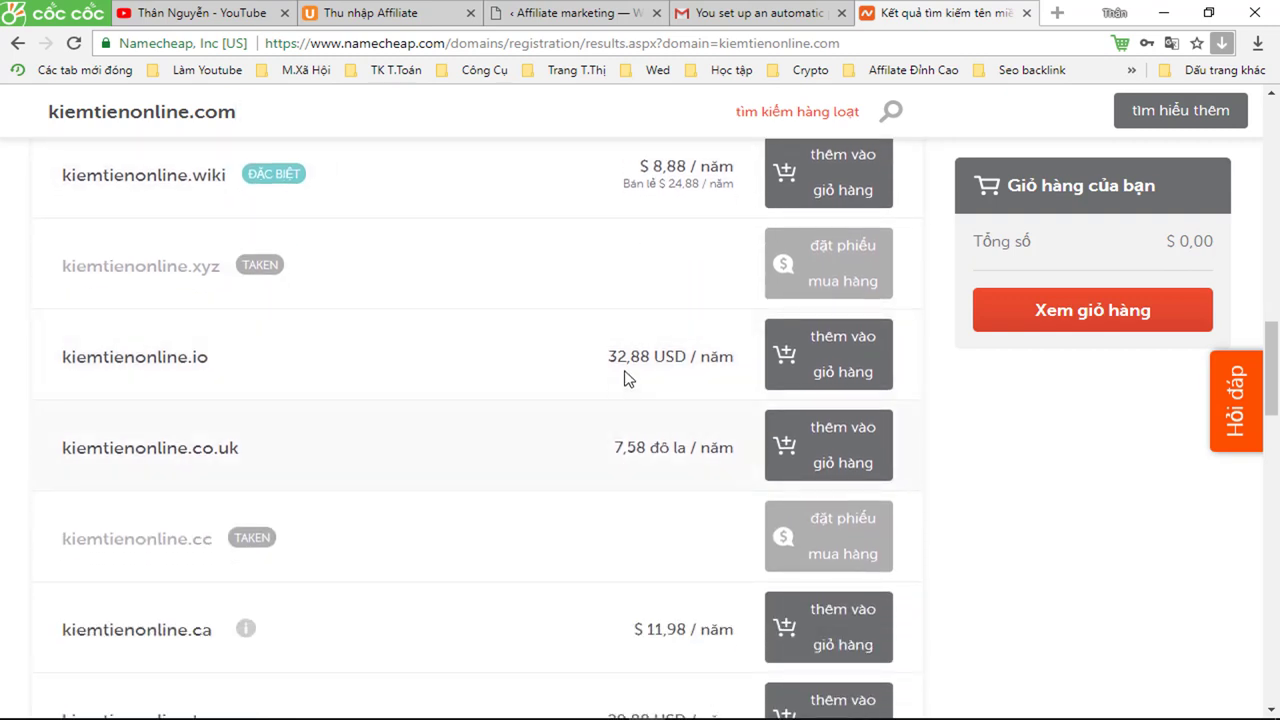
{"action": "scroll", "coordinate": [659, 356], "scroll_direction": "down", "scroll_amount": 1}
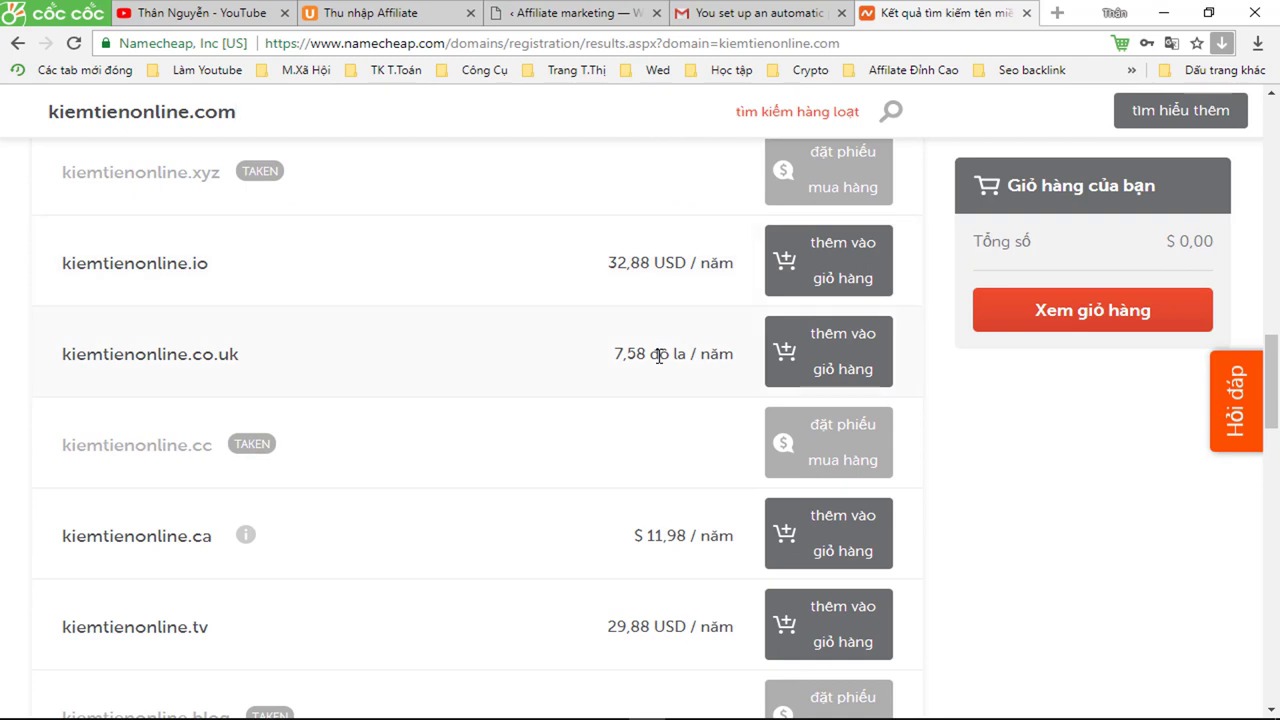
{"action": "scroll", "coordinate": [655, 354], "scroll_direction": "down", "scroll_amount": 4}
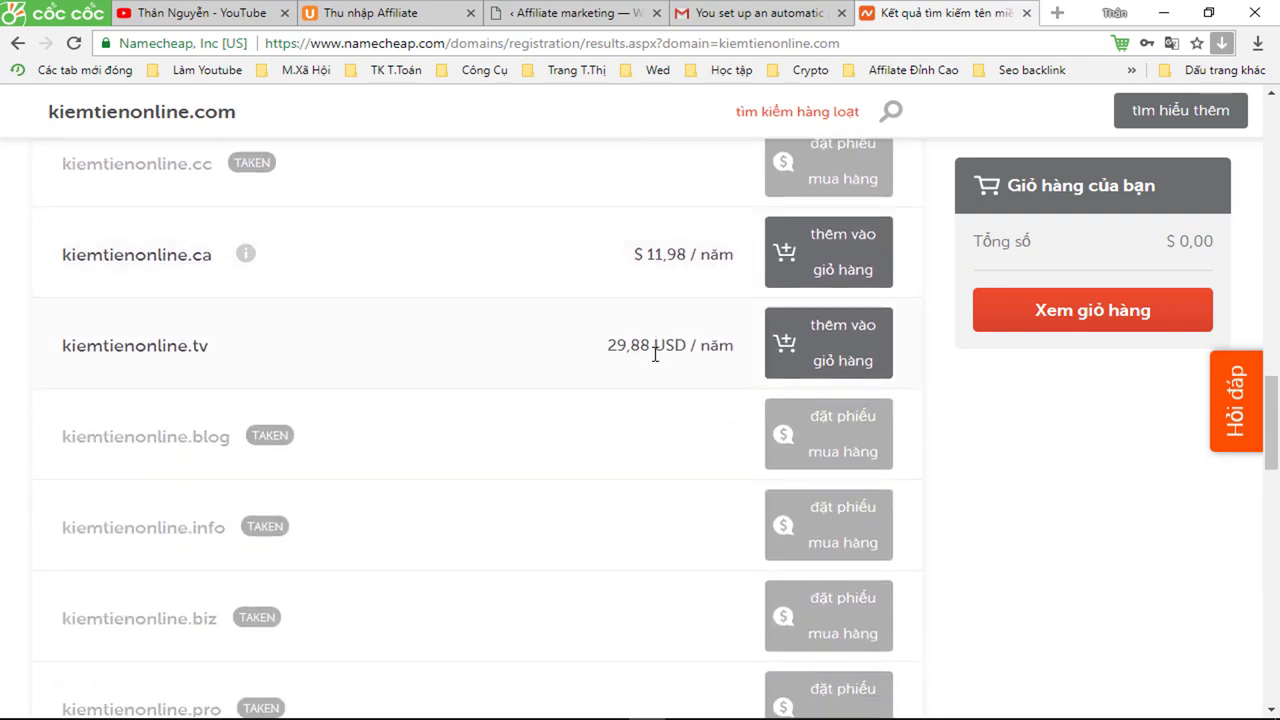
{"action": "scroll", "coordinate": [655, 354], "scroll_direction": "down", "scroll_amount": 2}
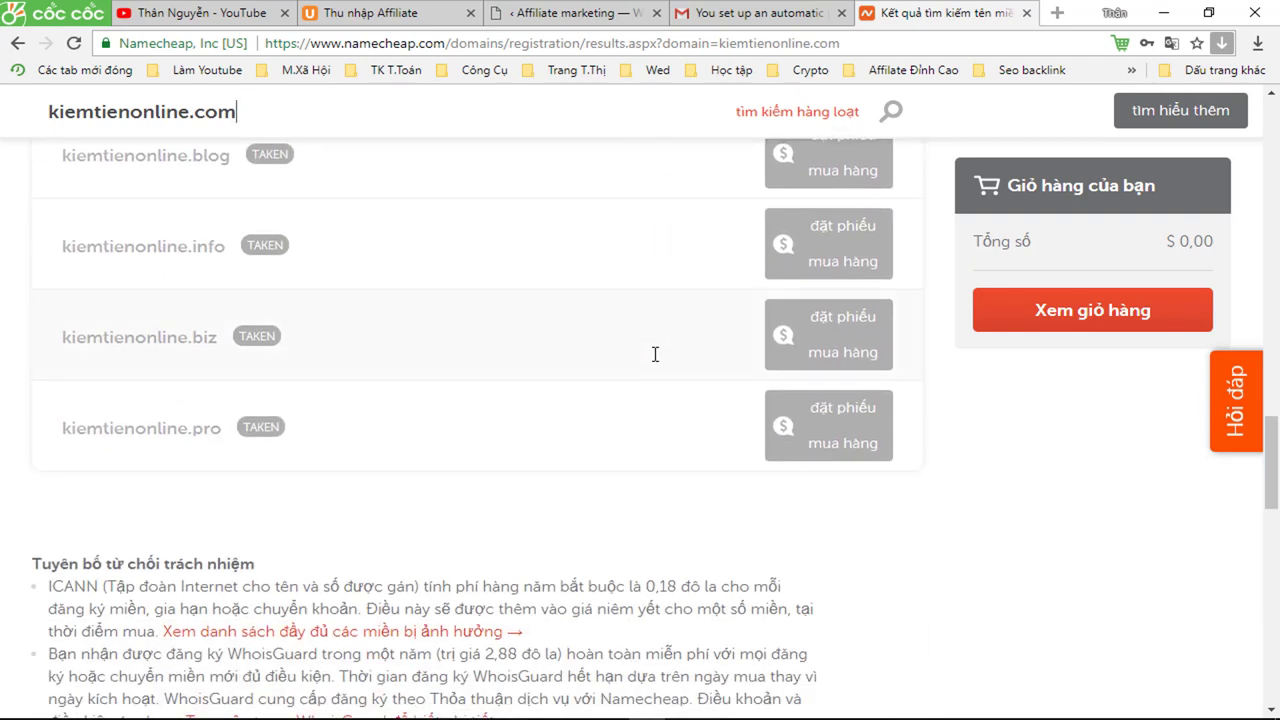
{"action": "scroll", "coordinate": [659, 361], "scroll_direction": "up", "scroll_amount": 4}
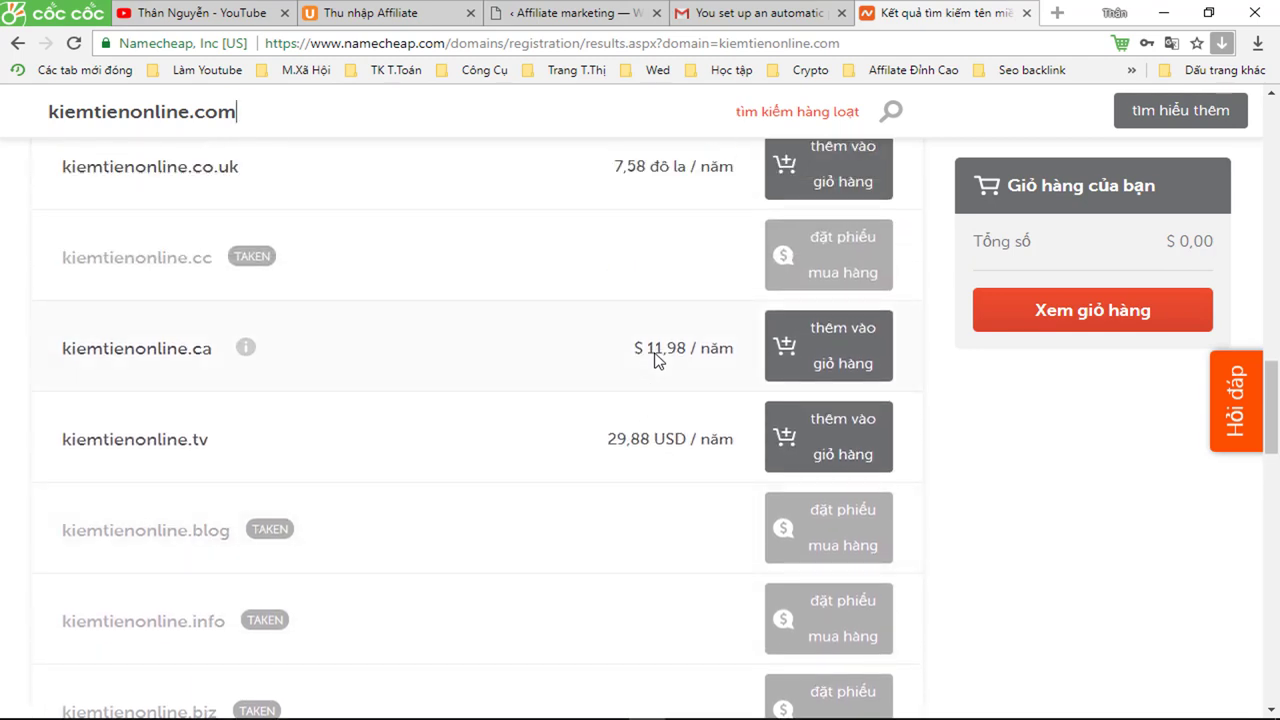
{"action": "scroll", "coordinate": [655, 361], "scroll_direction": "up", "scroll_amount": 4}
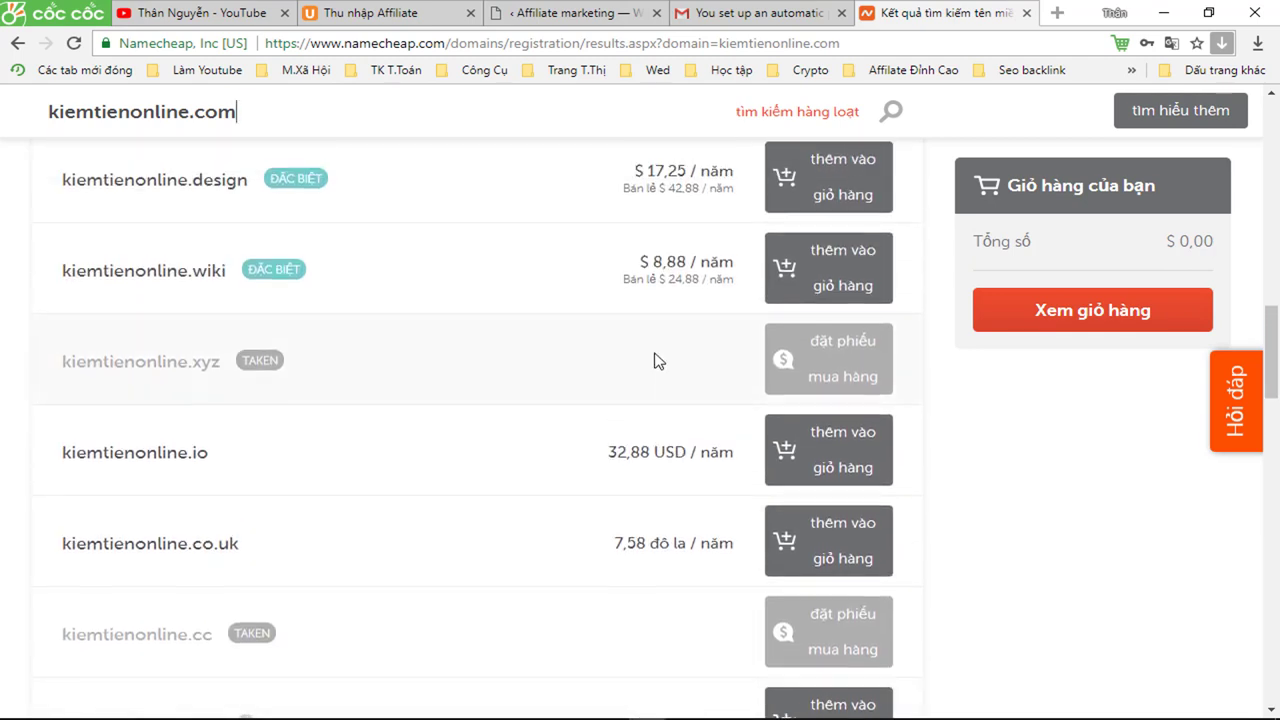
{"action": "scroll", "coordinate": [655, 358], "scroll_direction": "up", "scroll_amount": 4}
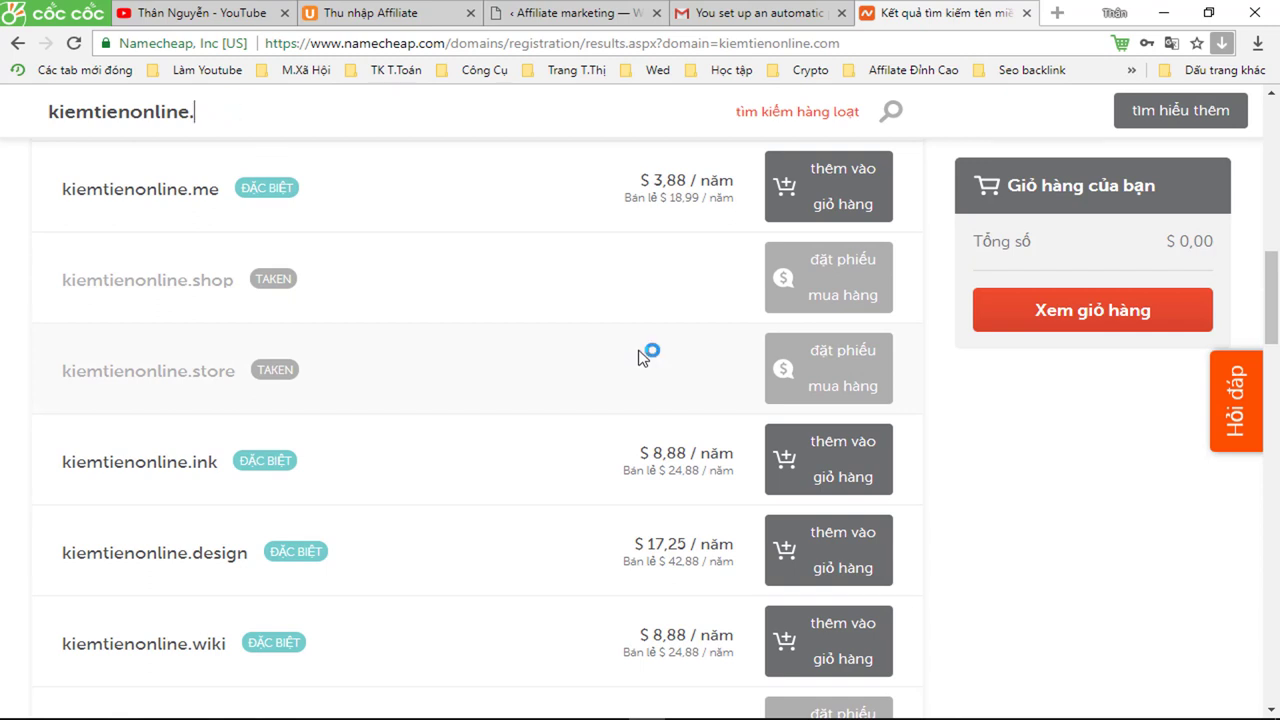
{"action": "type", "text": "us"}
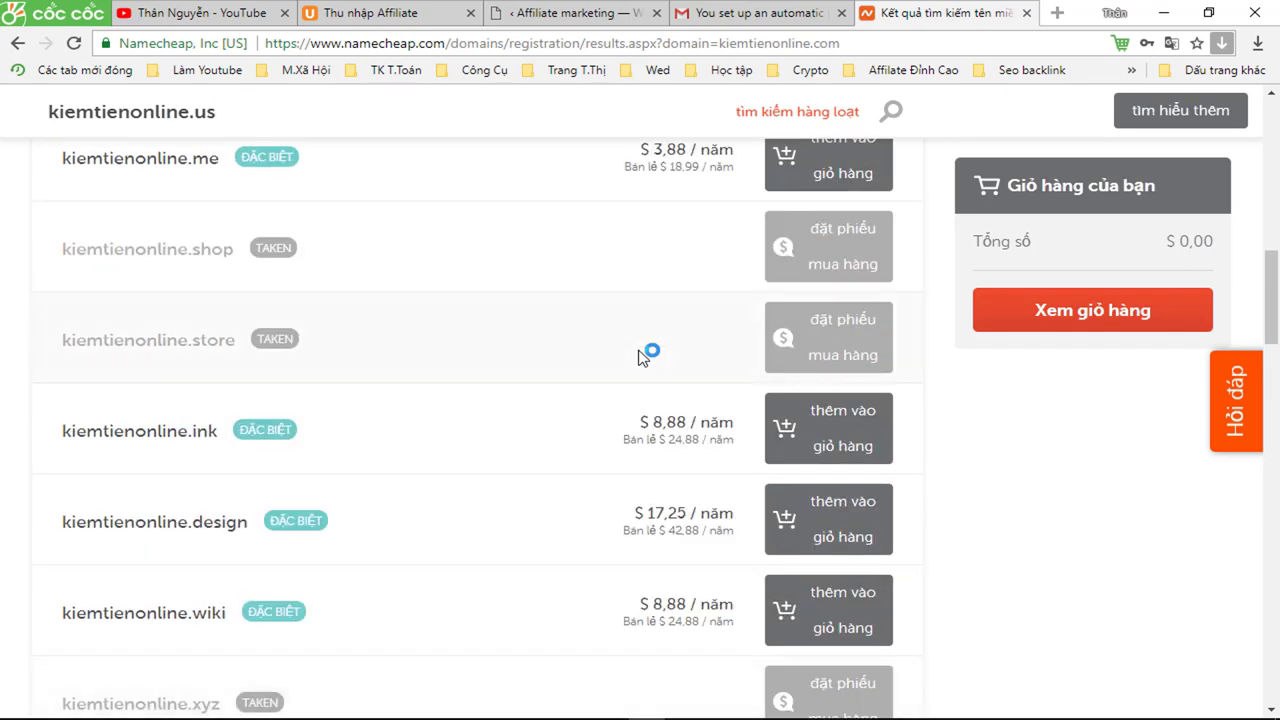
{"action": "scroll", "coordinate": [641, 357], "scroll_direction": "up", "scroll_amount": 1}
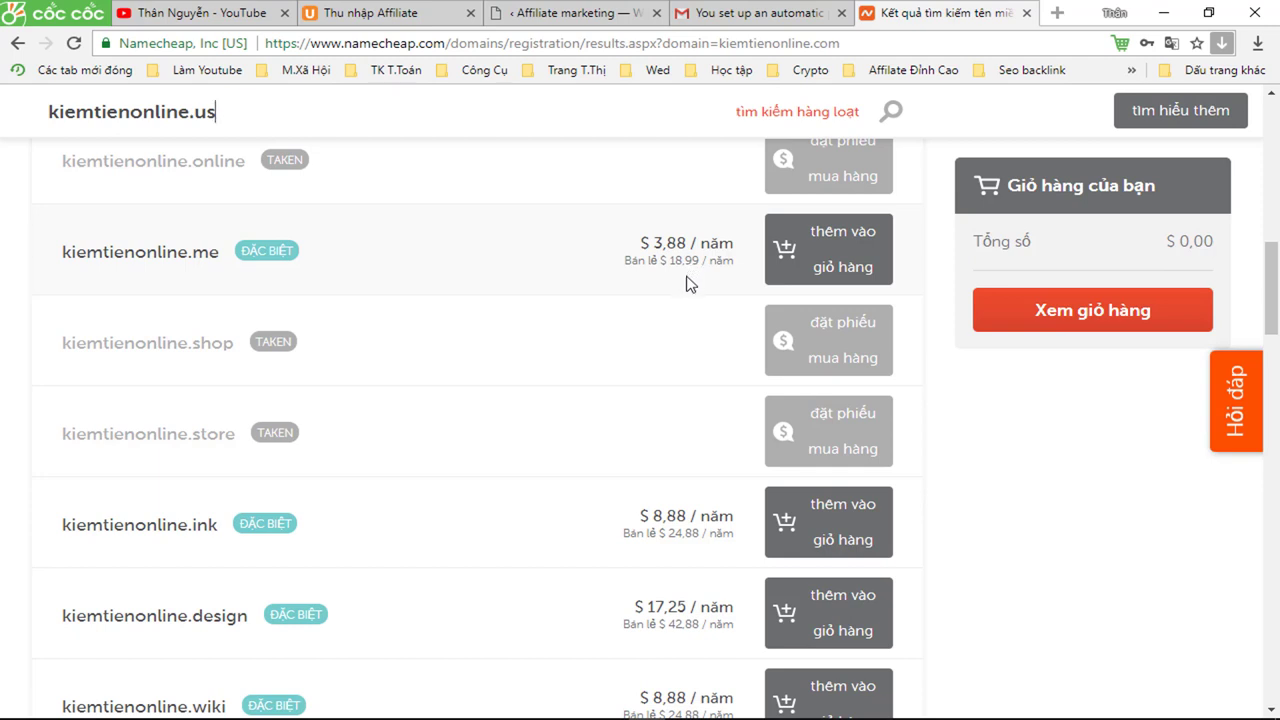
{"action": "scroll", "coordinate": [689, 287], "scroll_direction": "down", "scroll_amount": 1}
{"action": "scroll", "coordinate": [688, 292], "scroll_direction": "down", "scroll_amount": 2}
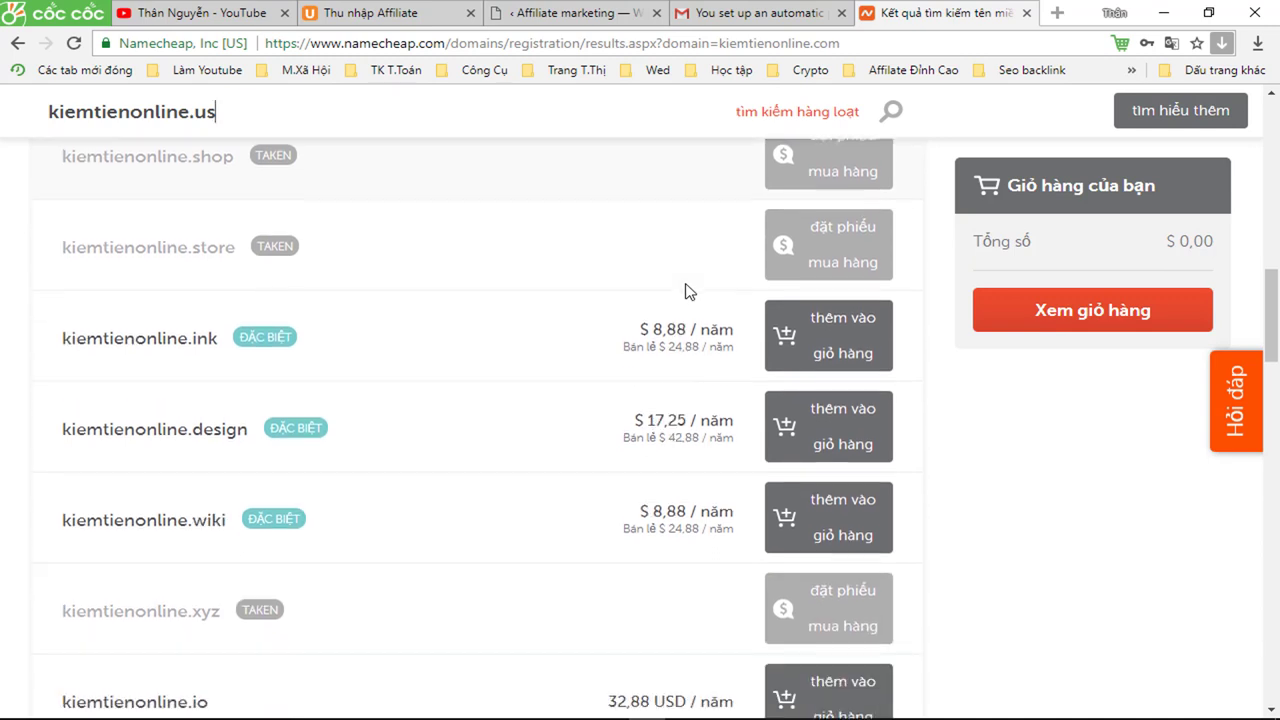
{"action": "scroll", "coordinate": [687, 297], "scroll_direction": "down", "scroll_amount": 4}
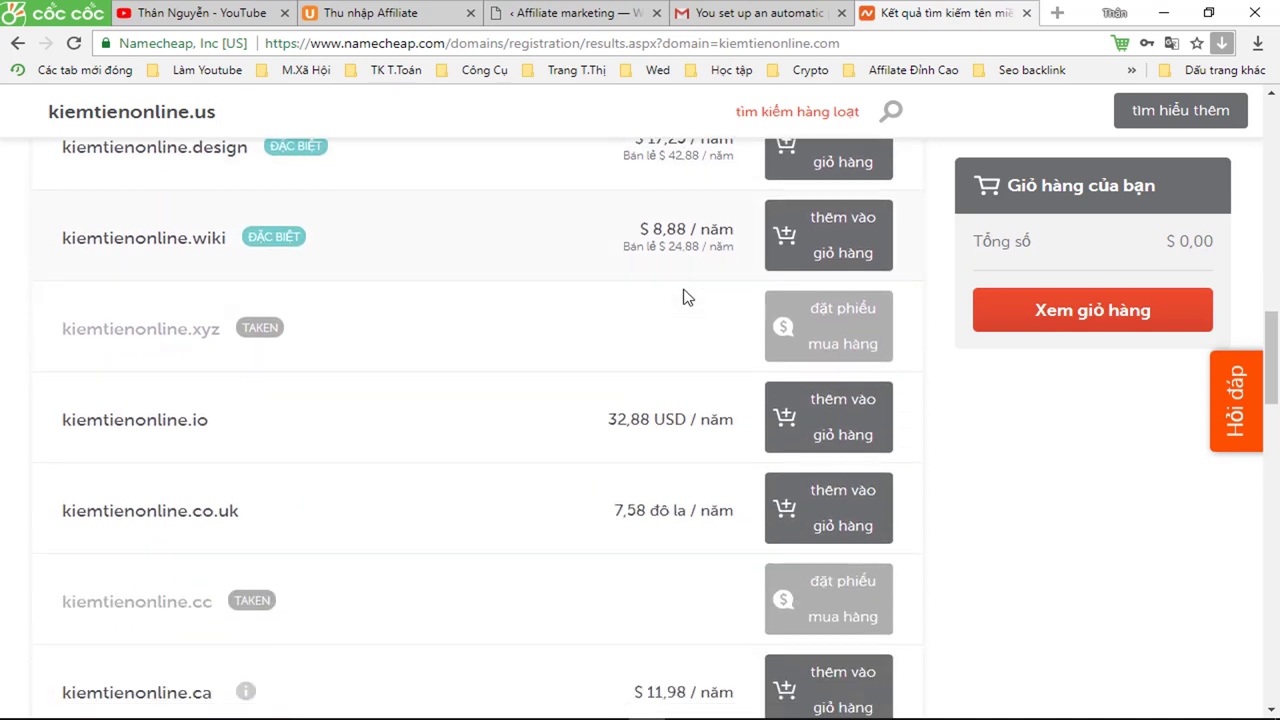
{"action": "scroll", "coordinate": [687, 297], "scroll_direction": "down", "scroll_amount": 1}
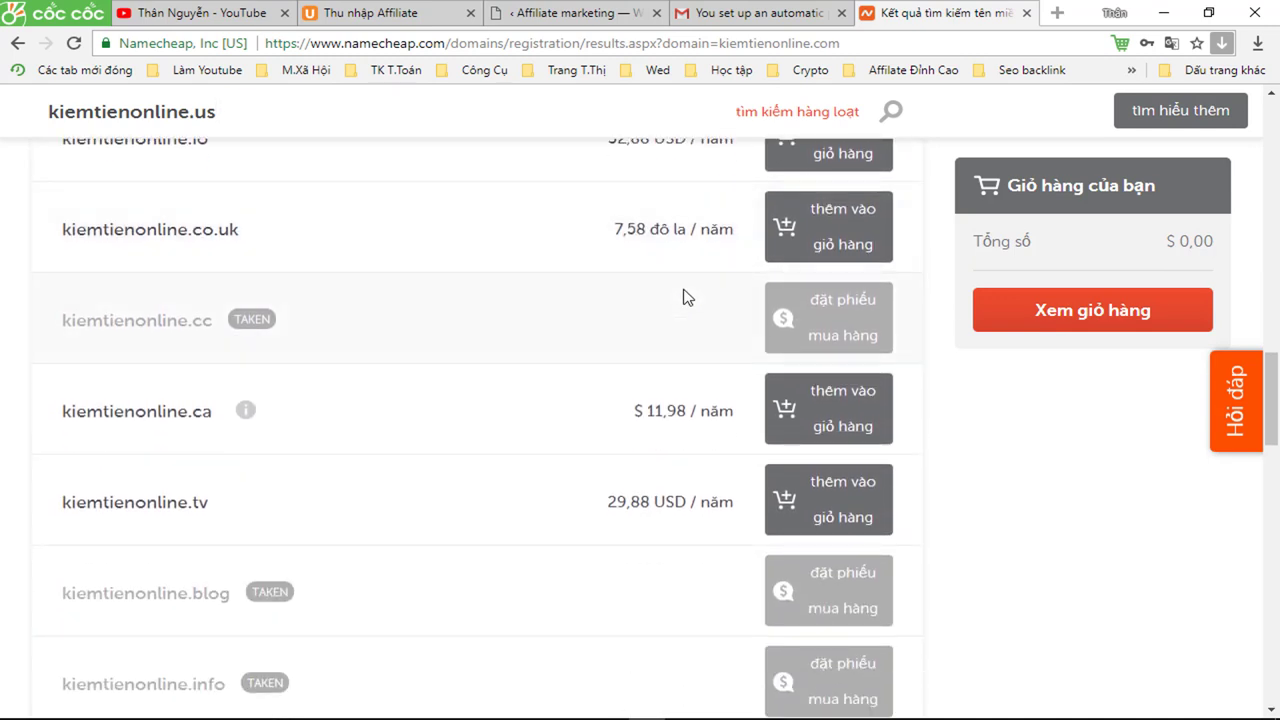
{"action": "scroll", "coordinate": [687, 297], "scroll_direction": "down", "scroll_amount": 4}
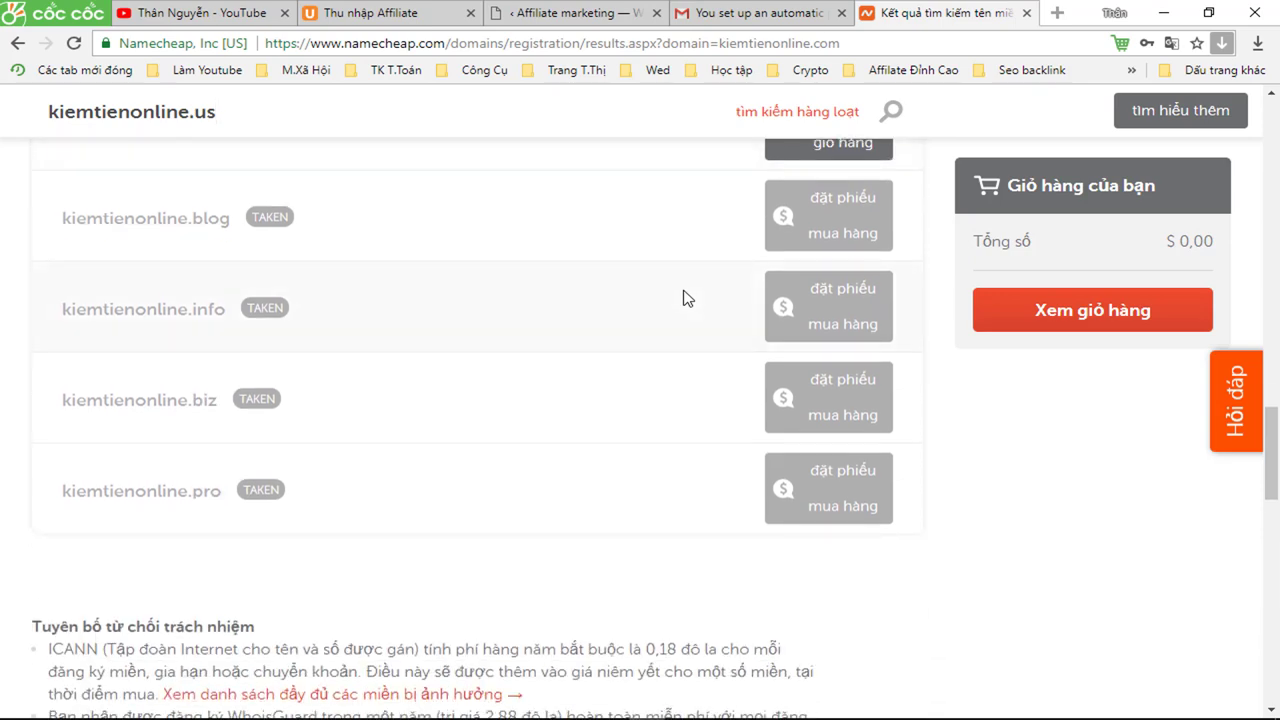
{"action": "scroll", "coordinate": [687, 297], "scroll_direction": "up", "scroll_amount": 7}
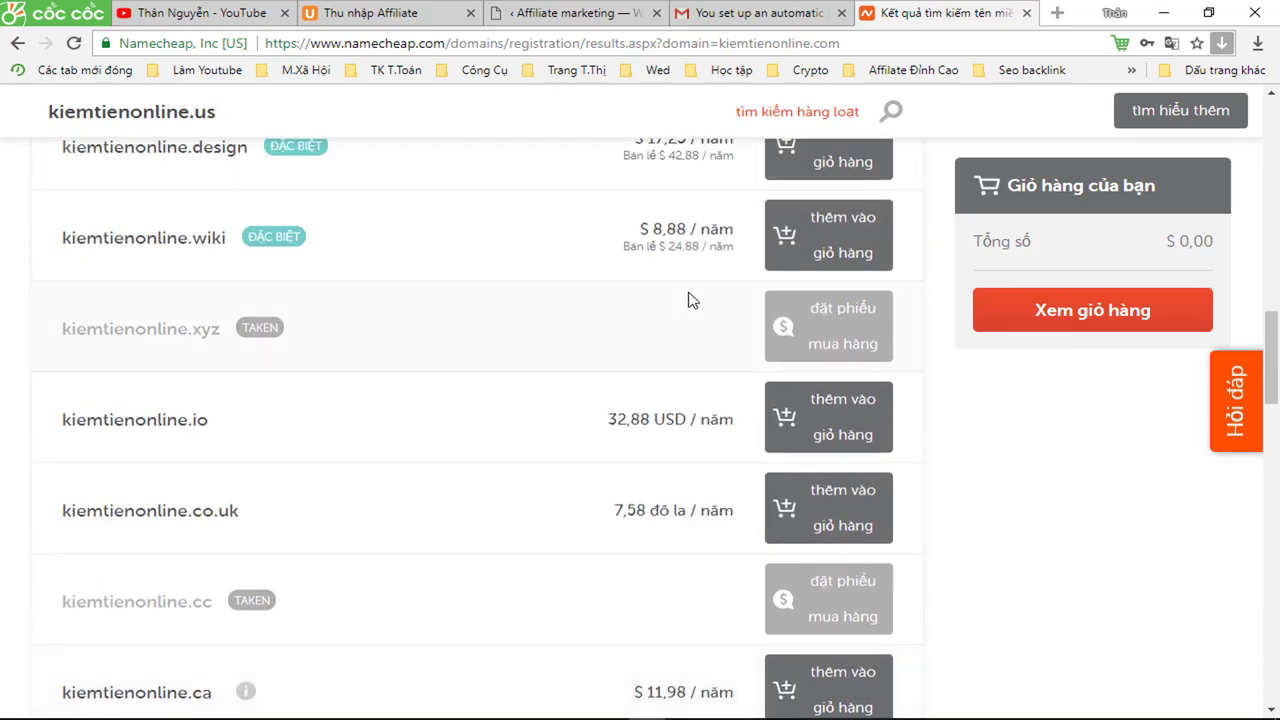
{"action": "scroll", "coordinate": [687, 297], "scroll_direction": "up", "scroll_amount": 3}
{"action": "scroll", "coordinate": [687, 297], "scroll_direction": "up", "scroll_amount": 2}
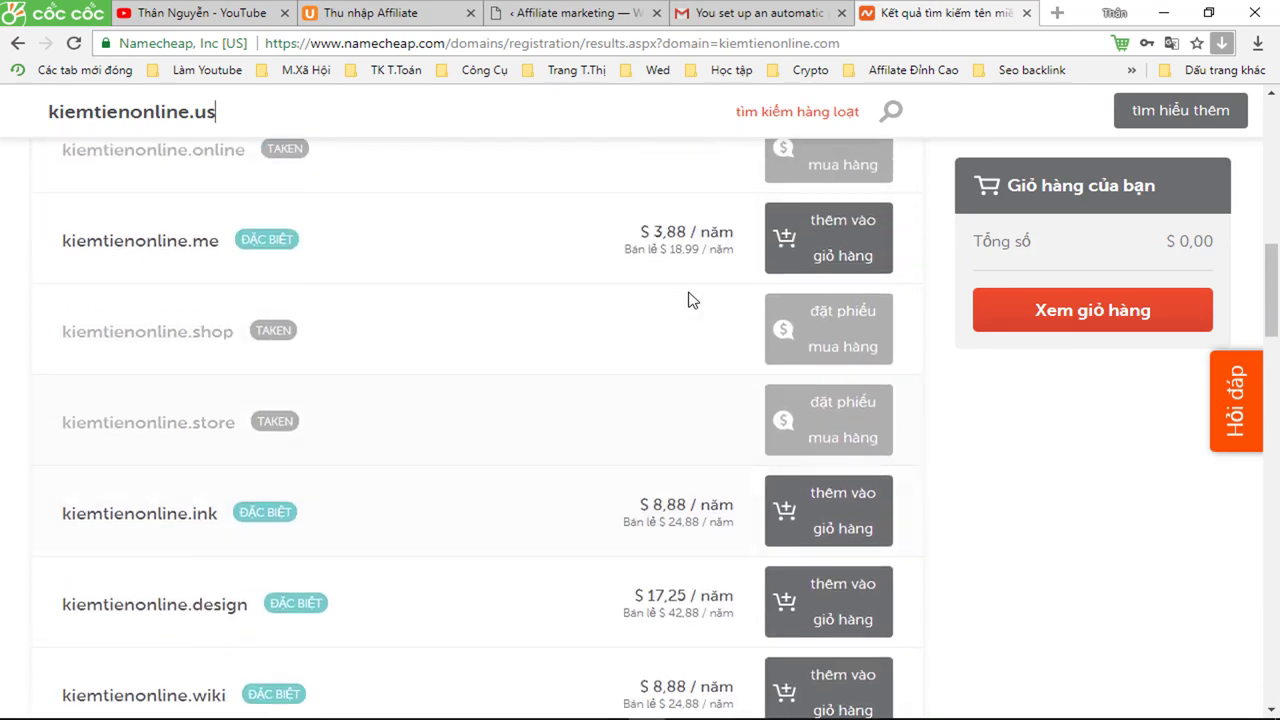
{"action": "scroll", "coordinate": [689, 300], "scroll_direction": "up", "scroll_amount": 7}
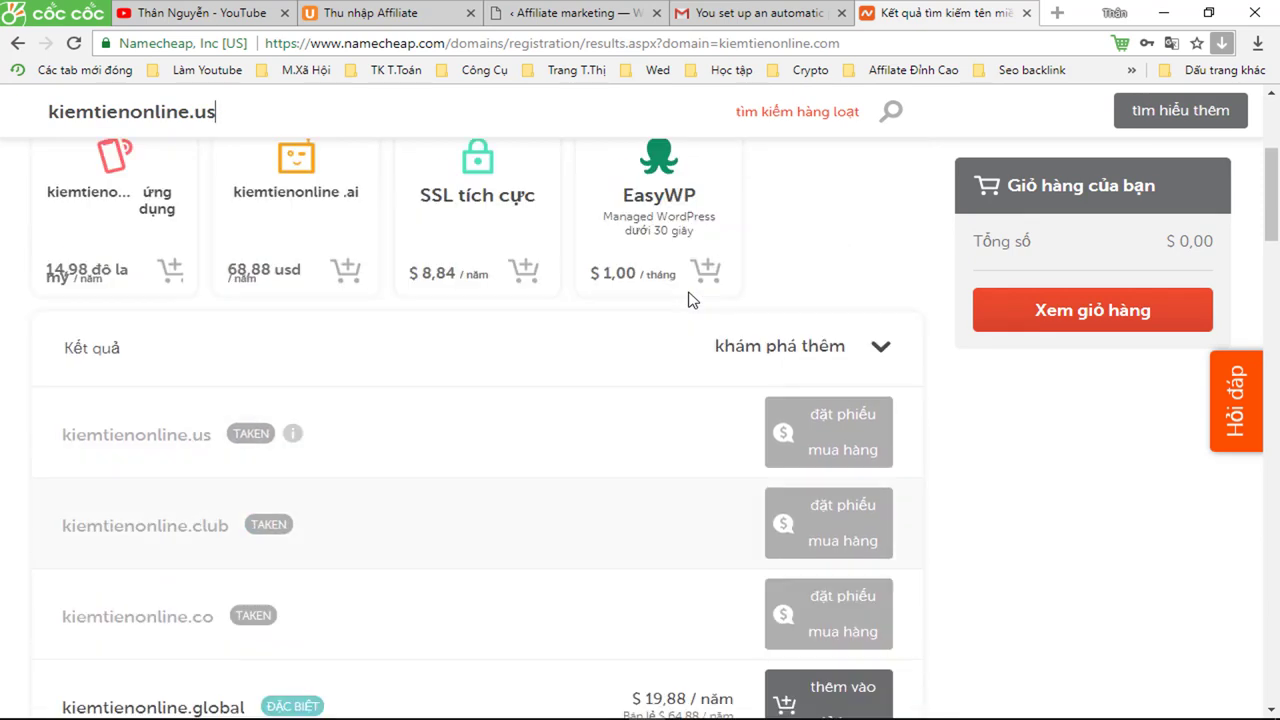
{"action": "scroll", "coordinate": [689, 300], "scroll_direction": "up", "scroll_amount": 4}
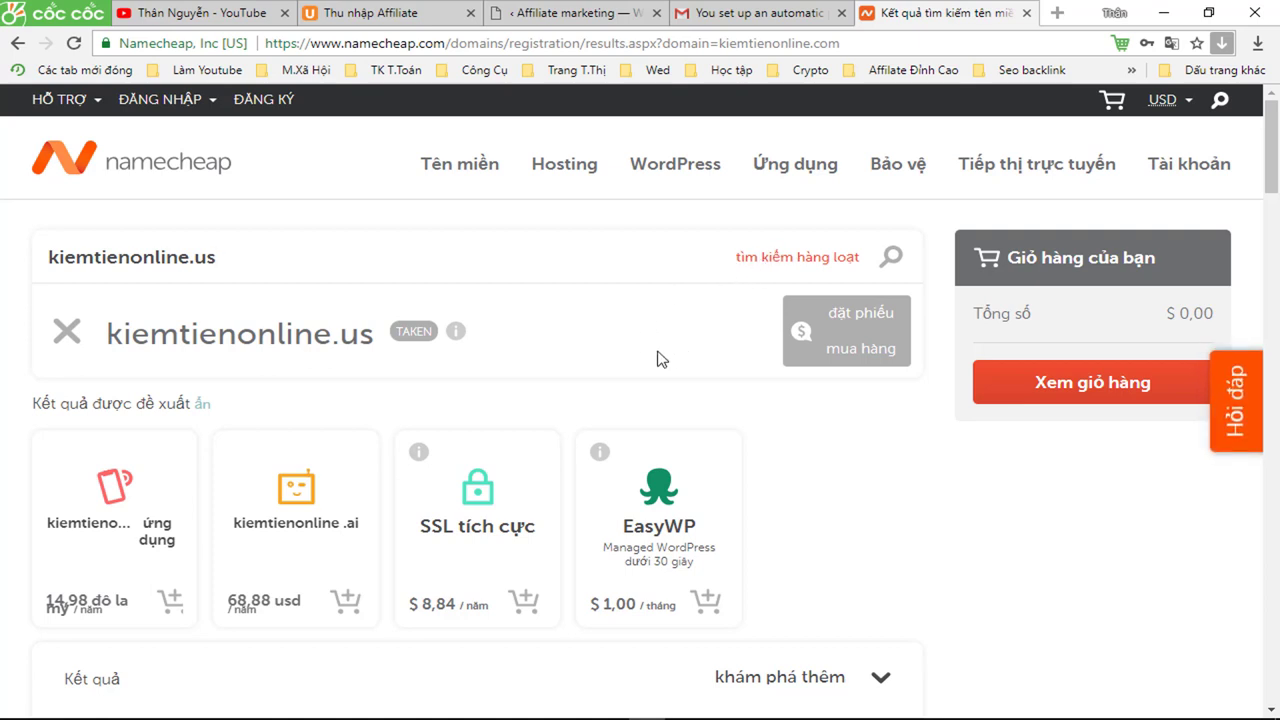
{"action": "scroll", "coordinate": [655, 362], "scroll_direction": "down", "scroll_amount": 2}
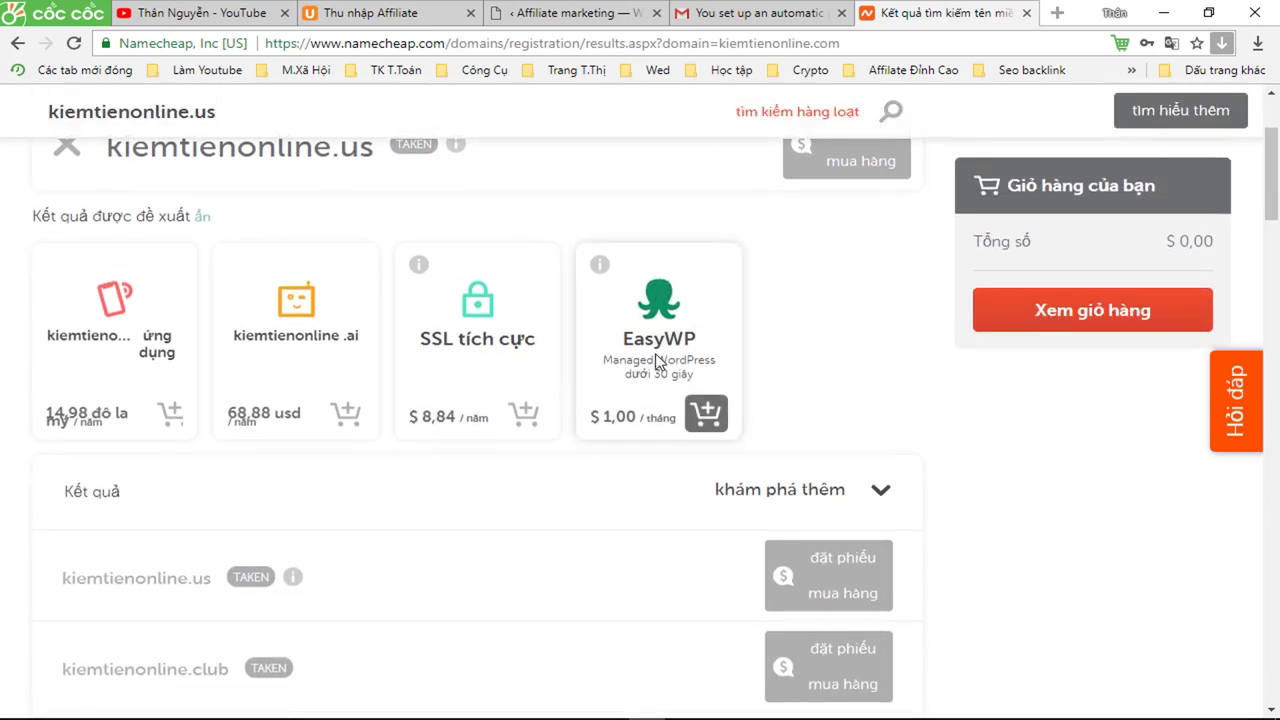
{"action": "scroll", "coordinate": [655, 362], "scroll_direction": "down", "scroll_amount": 3}
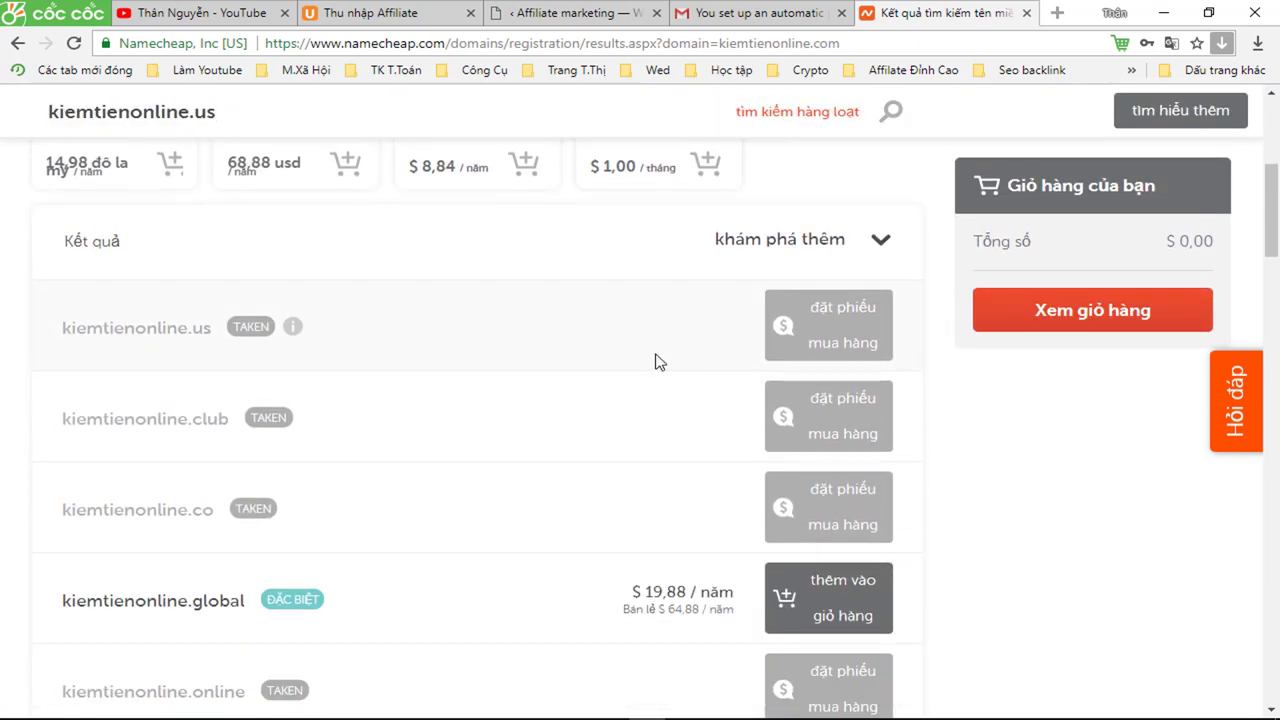
{"action": "scroll", "coordinate": [655, 362], "scroll_direction": "down", "scroll_amount": 3}
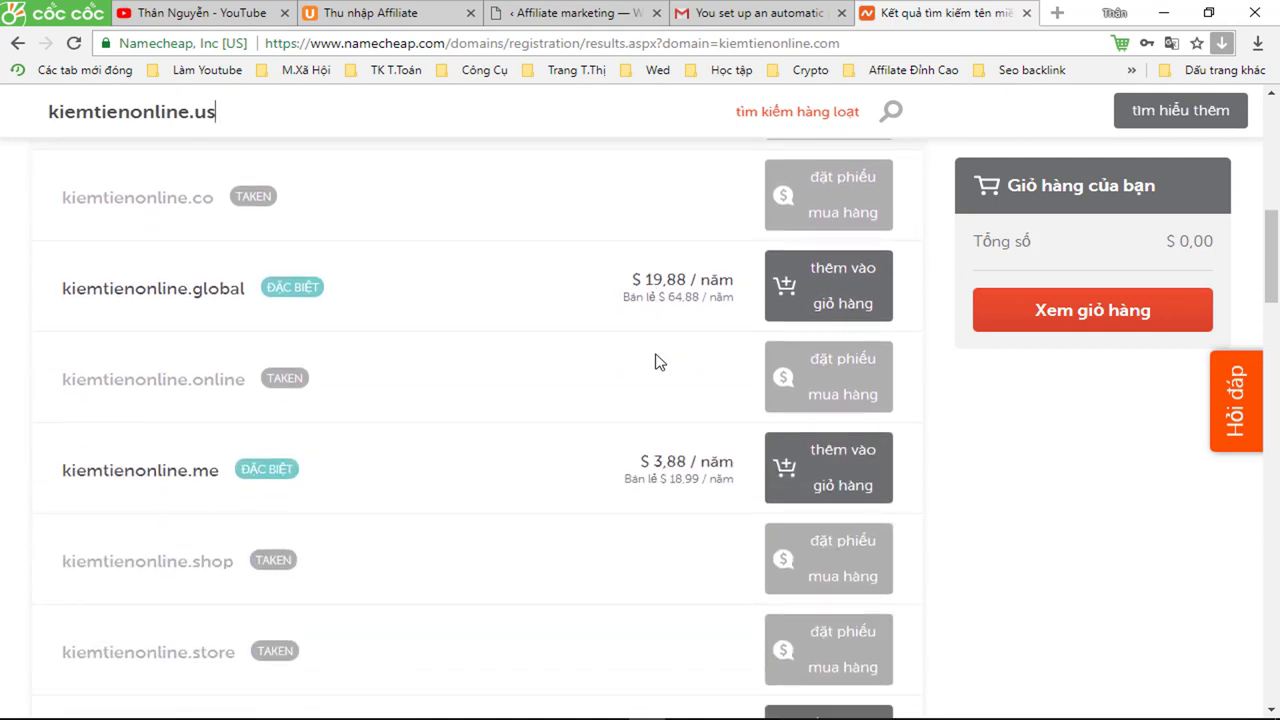
{"action": "scroll", "coordinate": [655, 362], "scroll_direction": "down", "scroll_amount": 1}
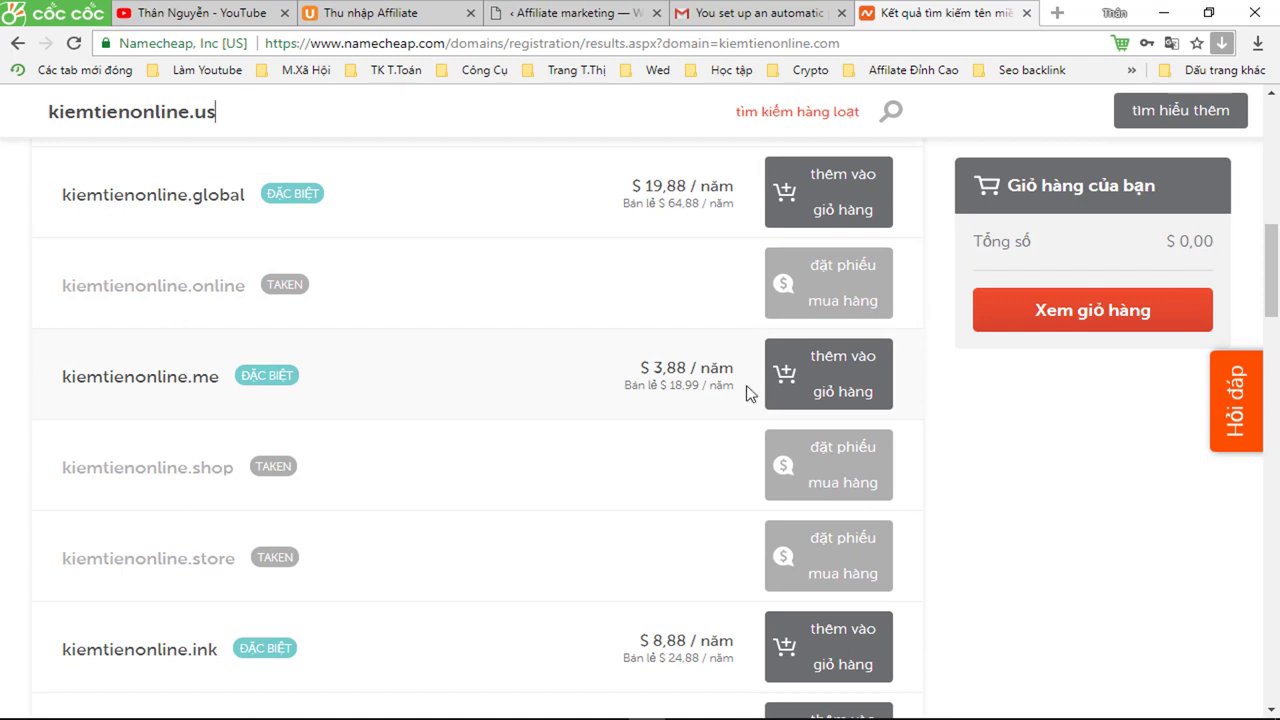
- Add kiemtienonline.me at $3.88/year to the cart and view the shopping cart
{"action": "left_click", "coordinate": [826, 380]}
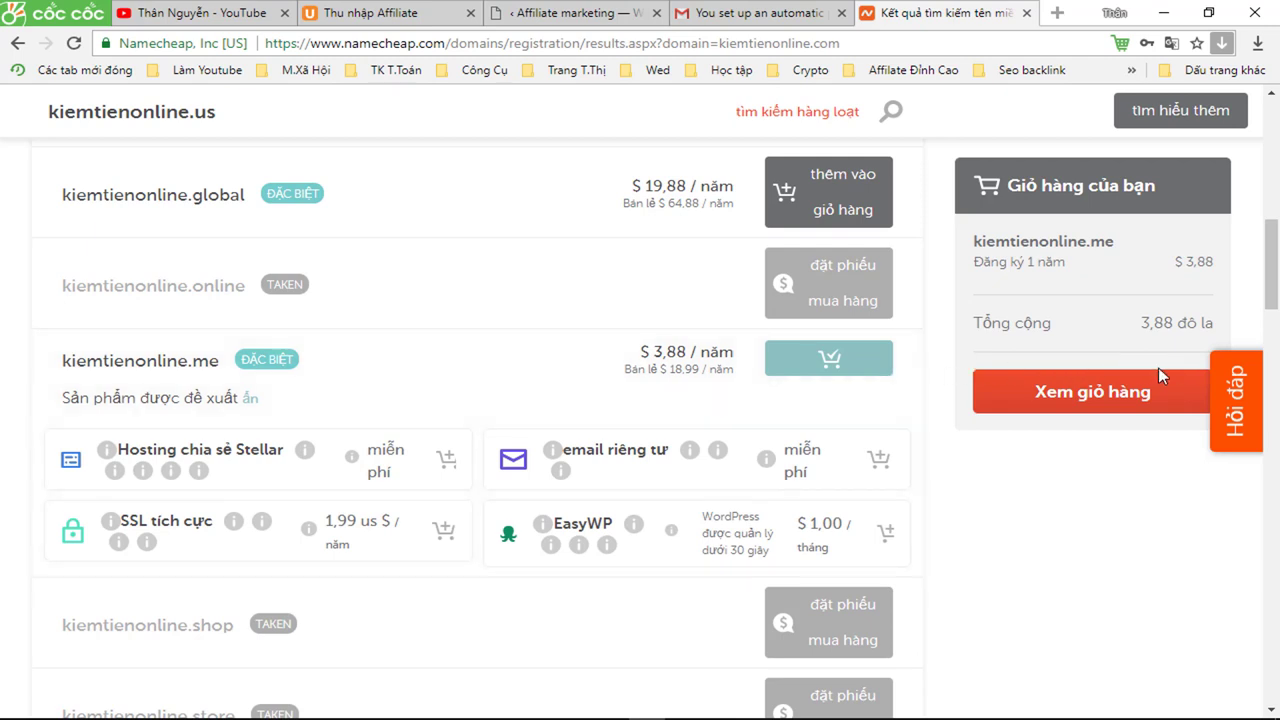
{"action": "scroll", "coordinate": [1074, 318], "scroll_direction": "up", "scroll_amount": 3}
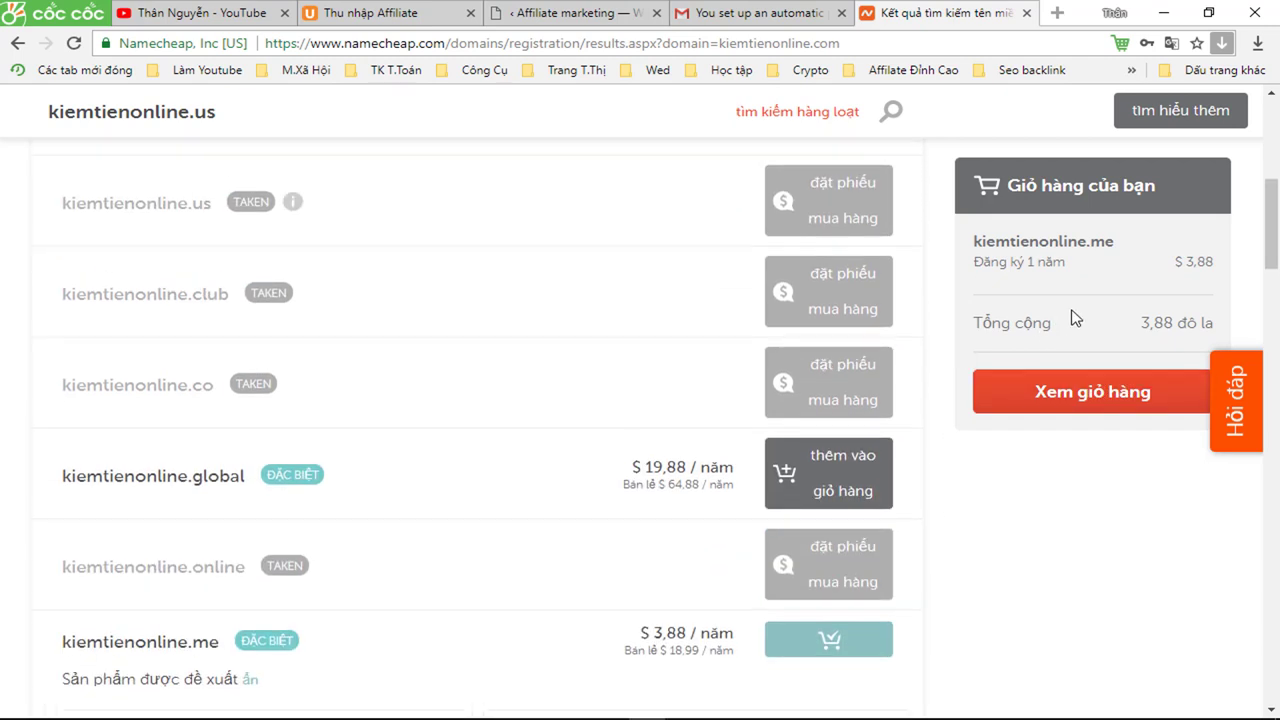
{"action": "scroll", "coordinate": [1094, 325], "scroll_direction": "down", "scroll_amount": 2}
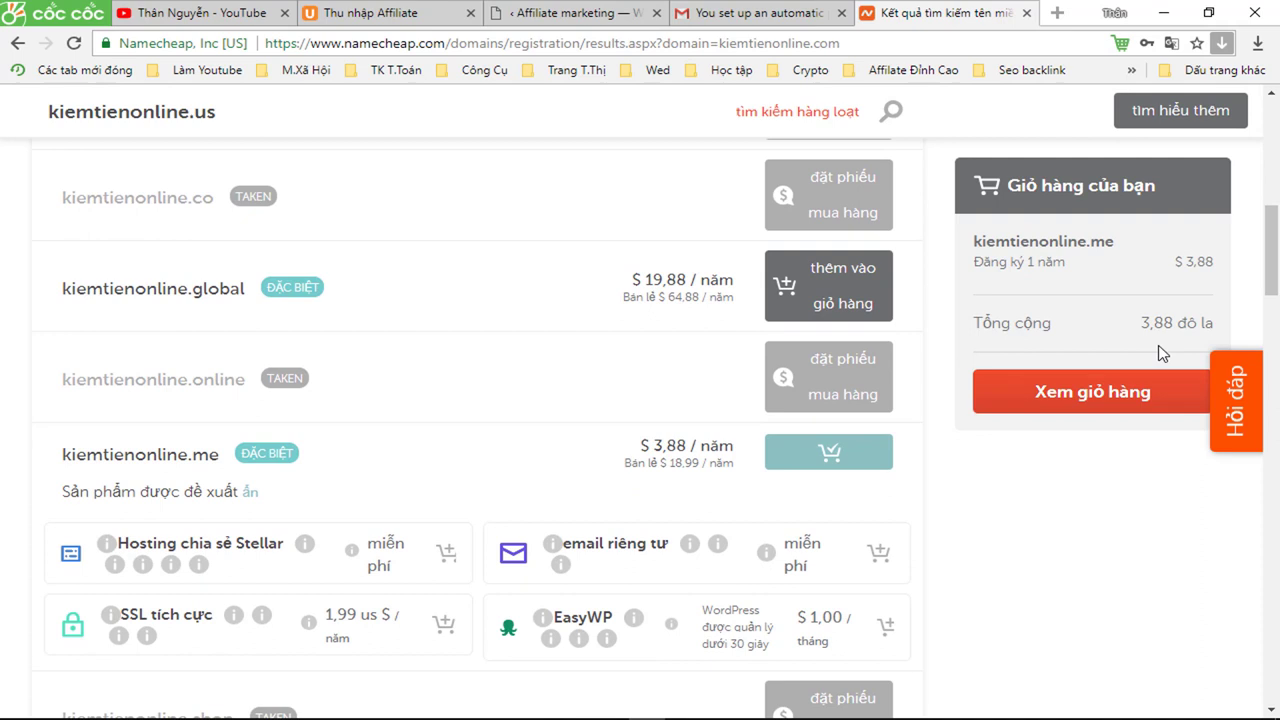
{"action": "left_click", "coordinate": [1050, 398]}
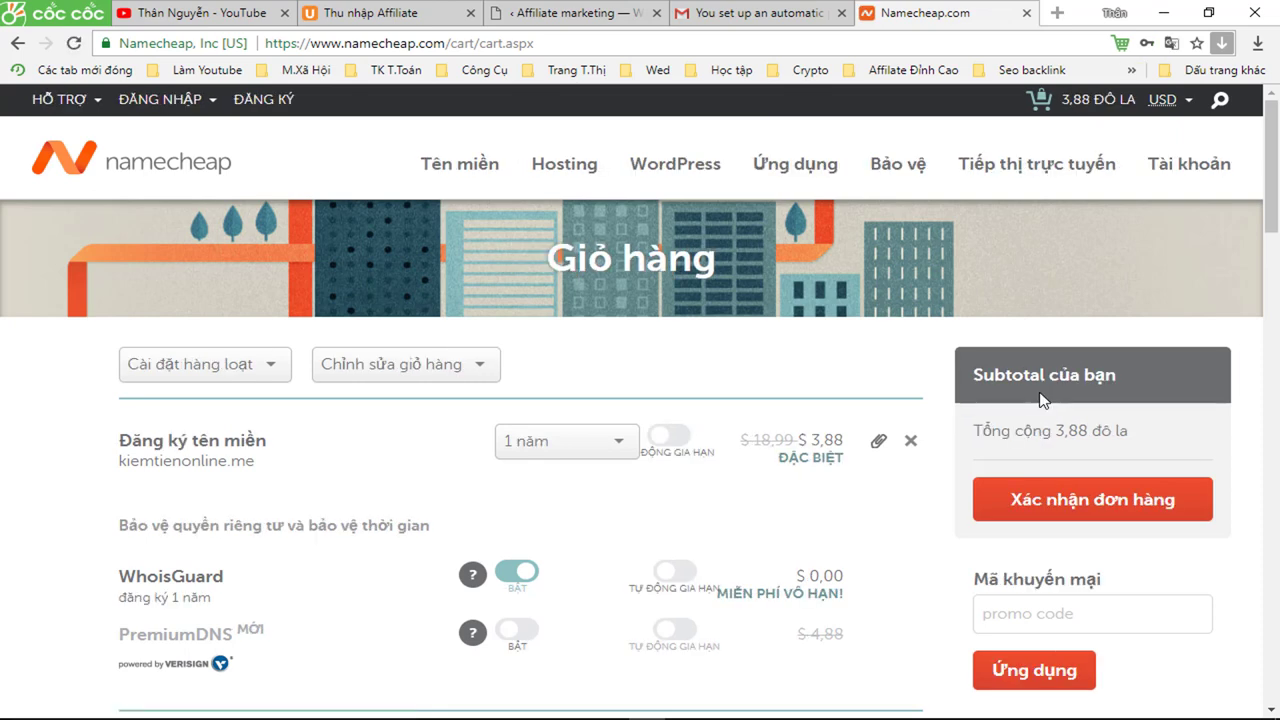
- Keep kiemtienonline.me on a 1-year term and confirm the order for checkout
{"action": "left_click", "coordinate": [614, 450]}
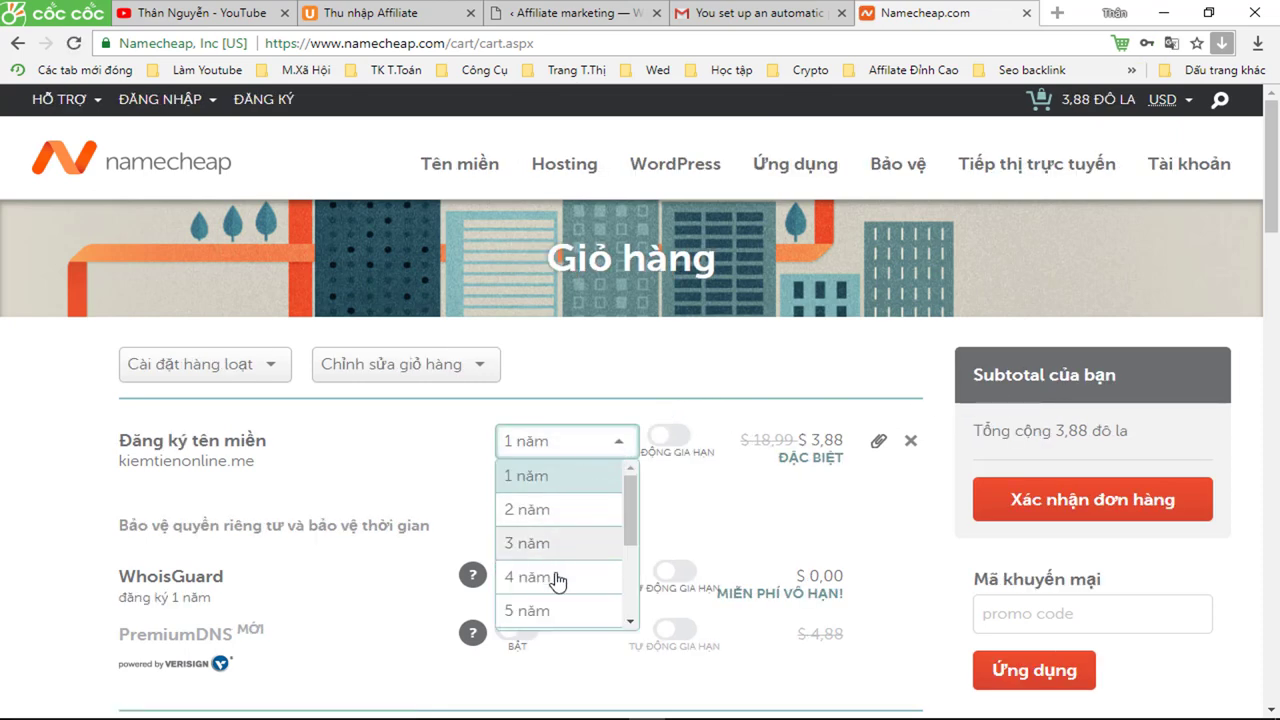
{"action": "left_click", "coordinate": [622, 444]}
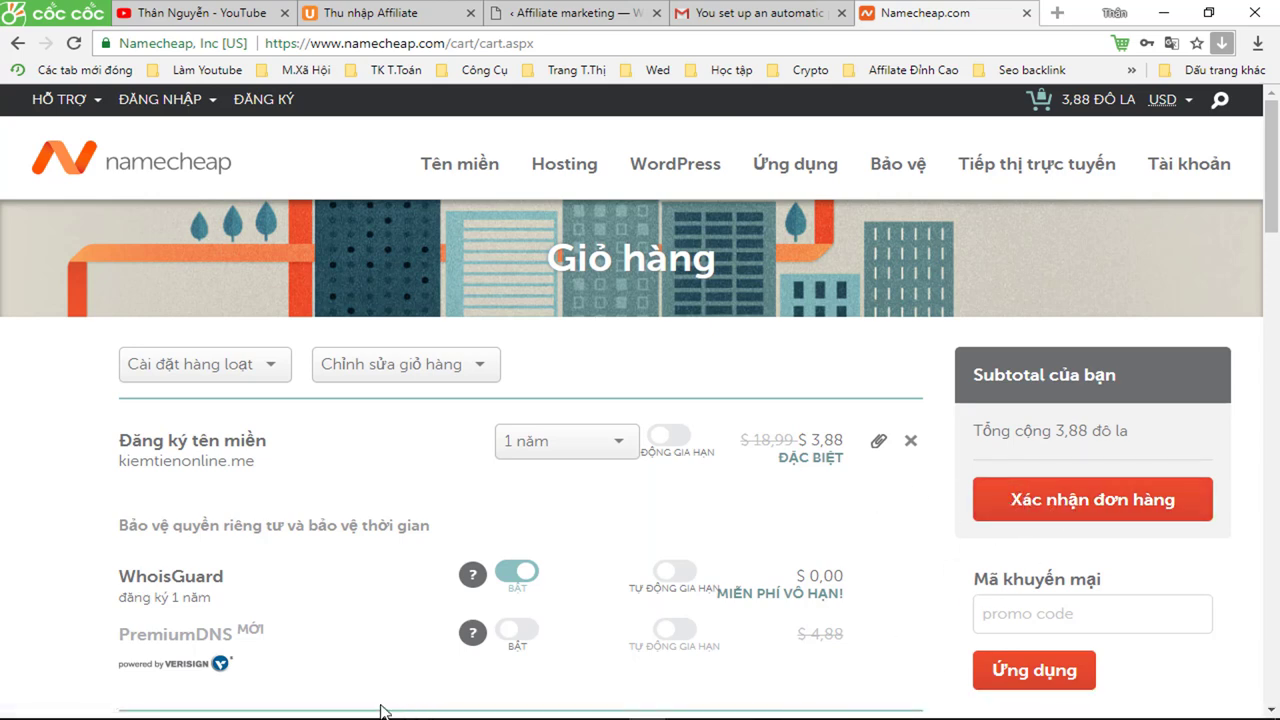
{"action": "left_click", "coordinate": [1063, 505]}
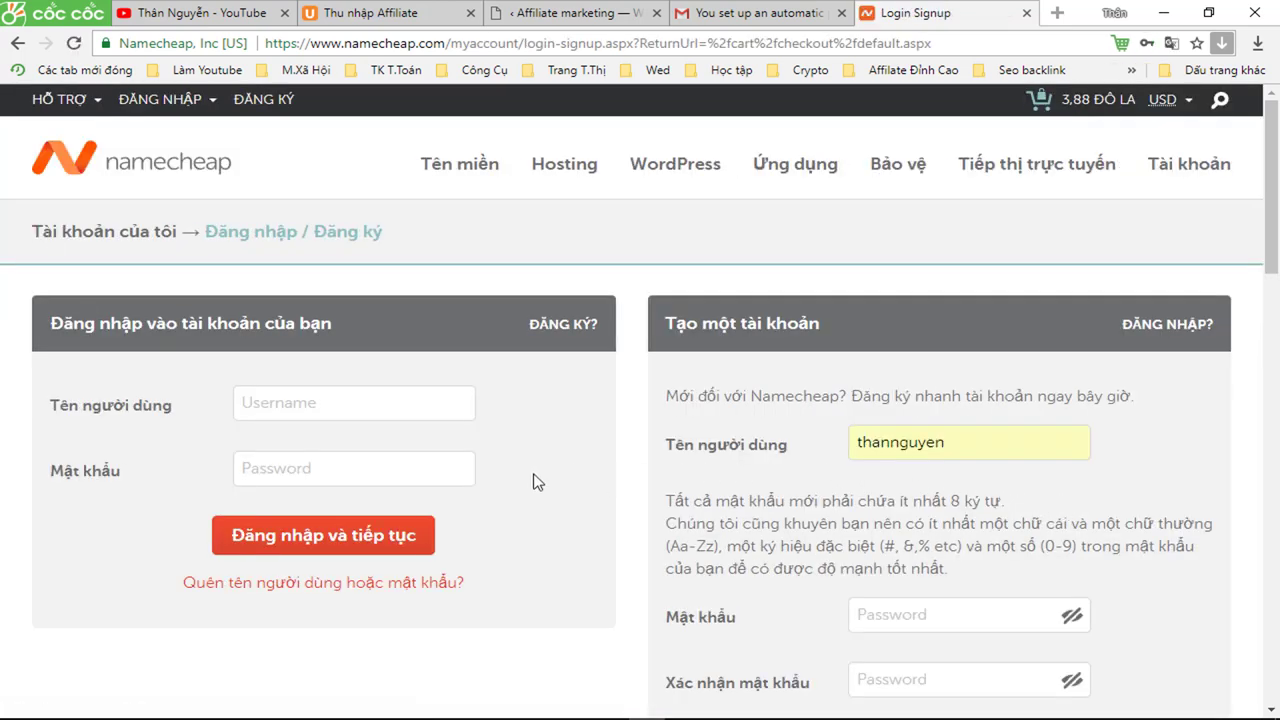
- Enter a username in the create-account form and move through its password and first-name fields
{"action": "left_click", "coordinate": [267, 400]}
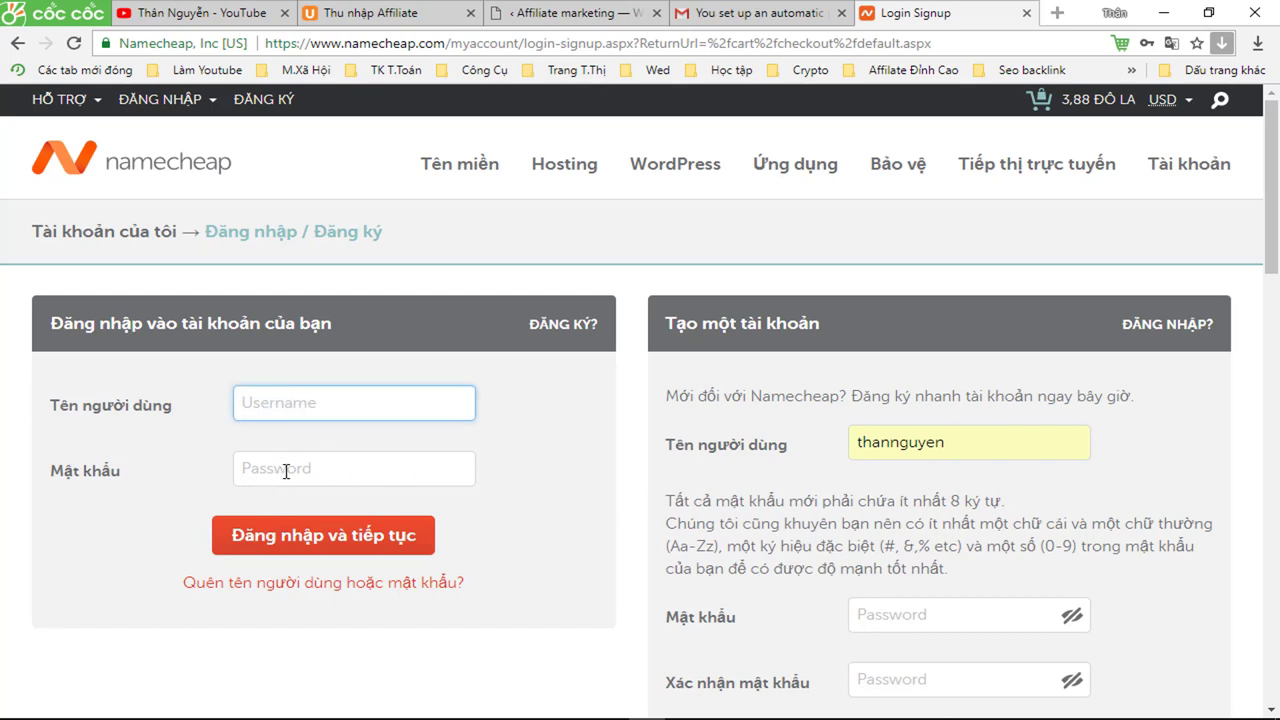
{"action": "scroll", "coordinate": [744, 499], "scroll_direction": "down", "scroll_amount": 1}
{"action": "scroll", "coordinate": [744, 499], "scroll_direction": "down", "scroll_amount": 1}
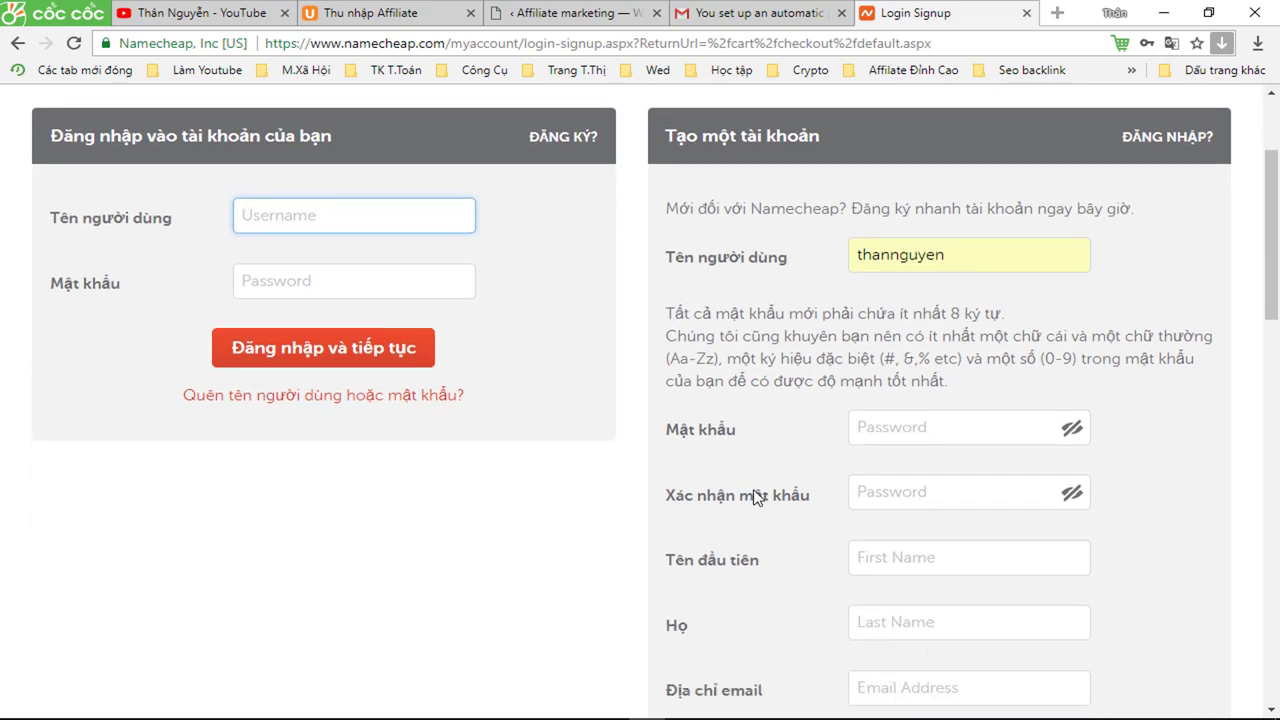
{"action": "left_click", "coordinate": [985, 250]}
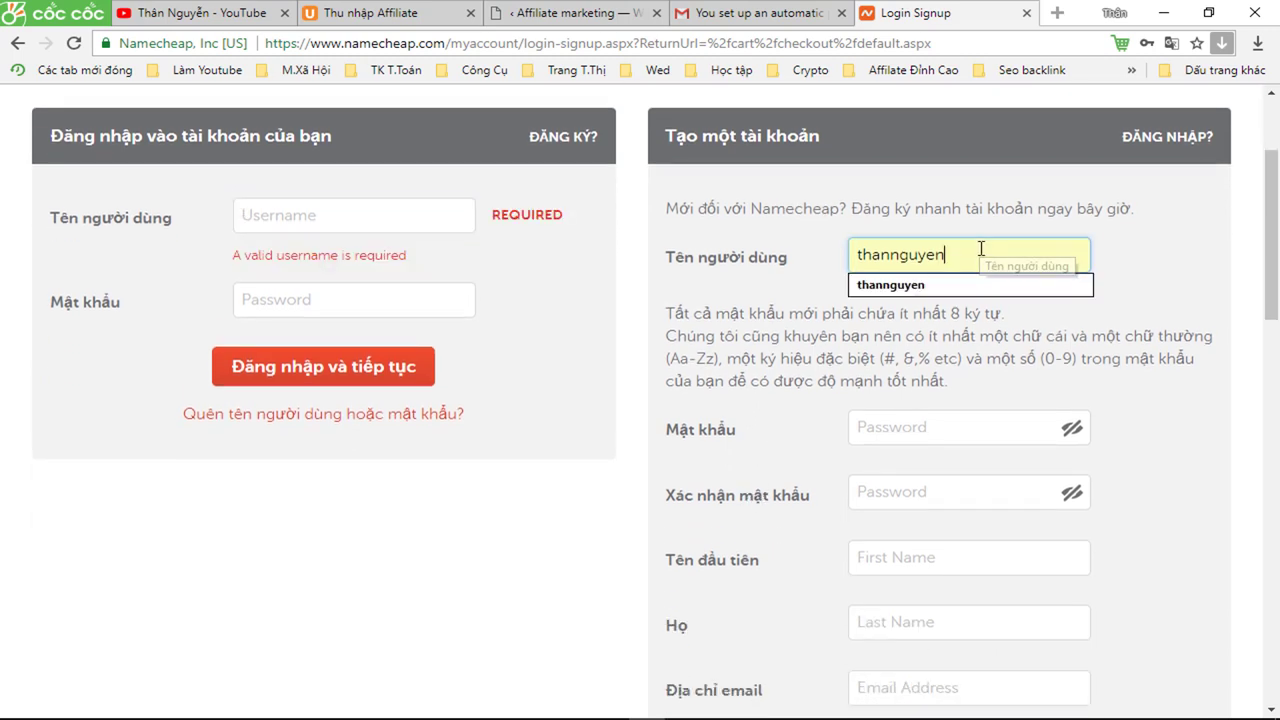
{"action": "left_click", "coordinate": [917, 427]}
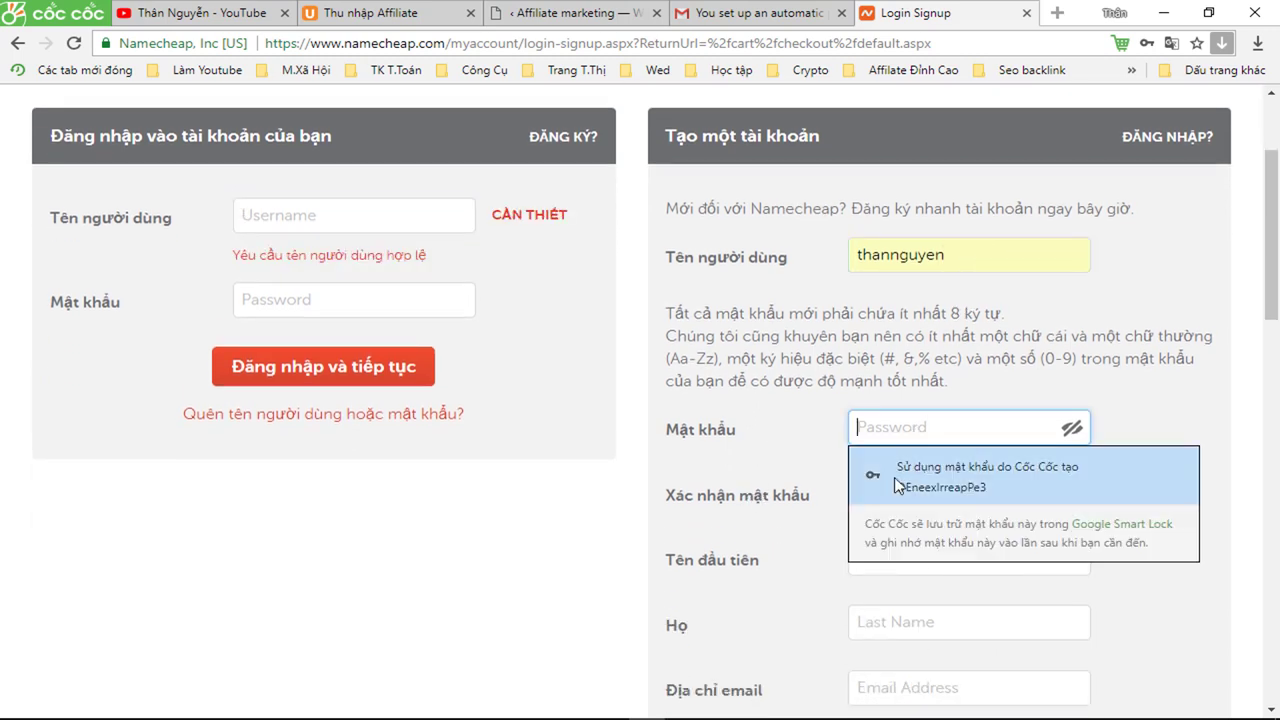
{"action": "left_click", "coordinate": [878, 563]}
{"action": "scroll", "coordinate": [910, 533], "scroll_direction": "down", "scroll_amount": 1}
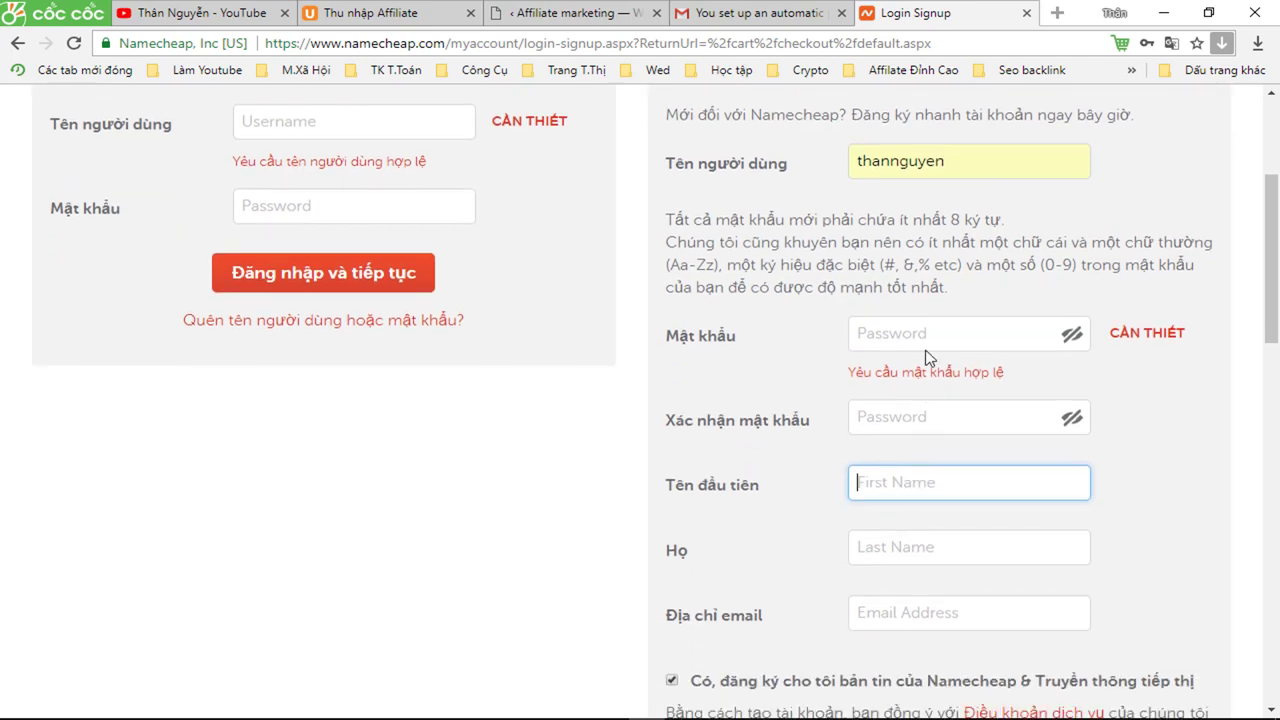
- Accept the suggested username and pass through password, name and e-mail fields, leaving them flagged required
{"action": "left_click", "coordinate": [947, 158]}
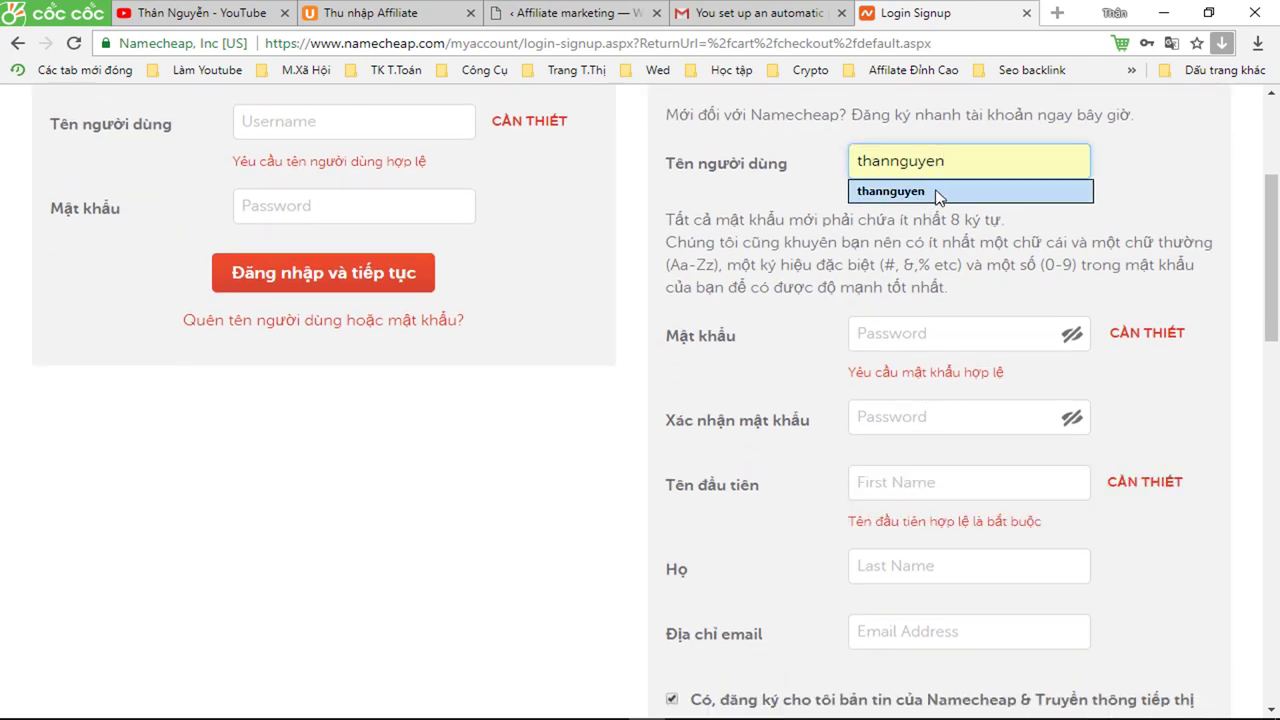
{"action": "left_click", "coordinate": [938, 196]}
{"action": "left_click", "coordinate": [920, 337]}
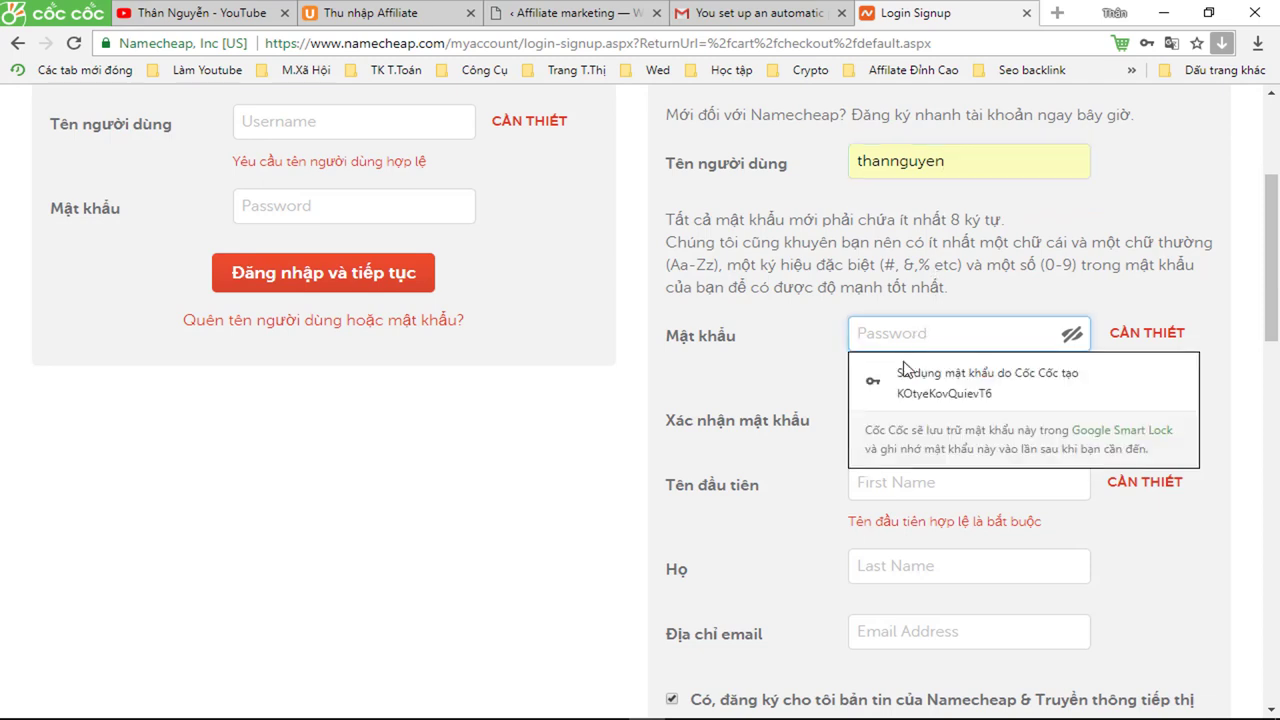
{"action": "scroll", "coordinate": [760, 445], "scroll_direction": "down", "scroll_amount": 1}
{"action": "left_click", "coordinate": [871, 386]}
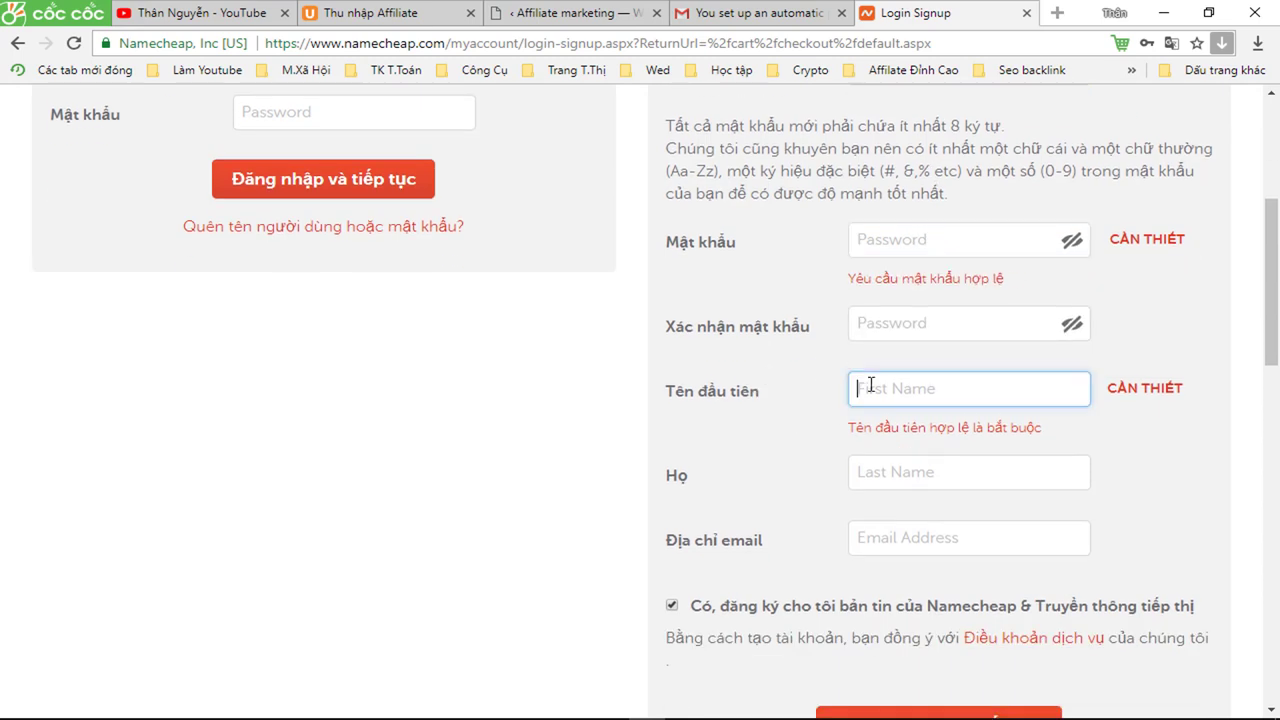
{"action": "left_click", "coordinate": [894, 476]}
{"action": "scroll", "coordinate": [894, 477], "scroll_direction": "down", "scroll_amount": 1}
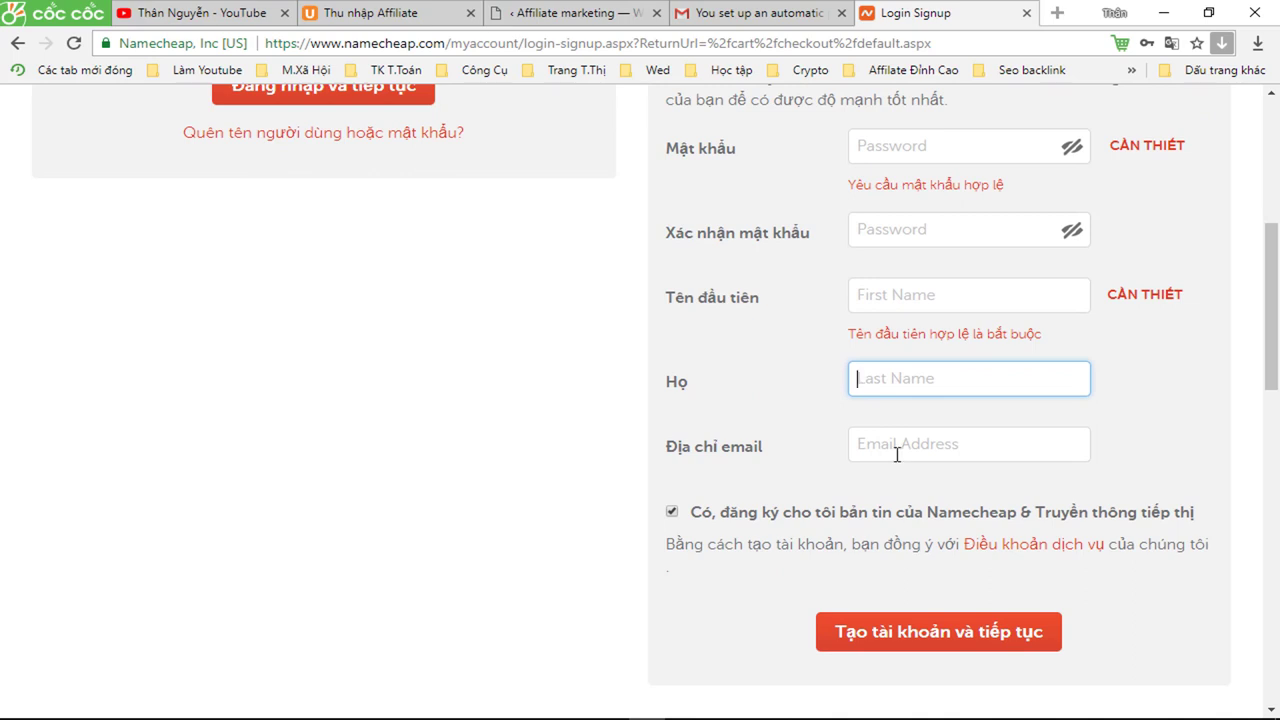
{"action": "left_click", "coordinate": [894, 450]}
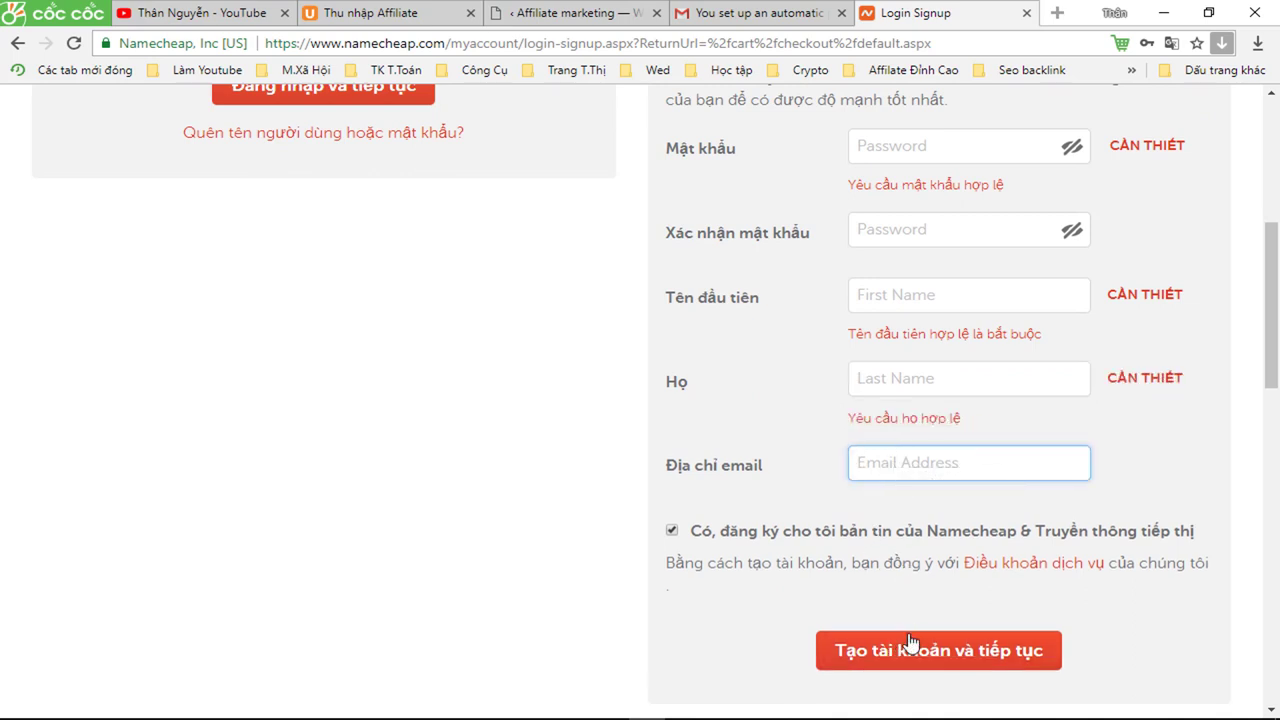
{"action": "scroll", "coordinate": [965, 595], "scroll_direction": "up", "scroll_amount": 4}
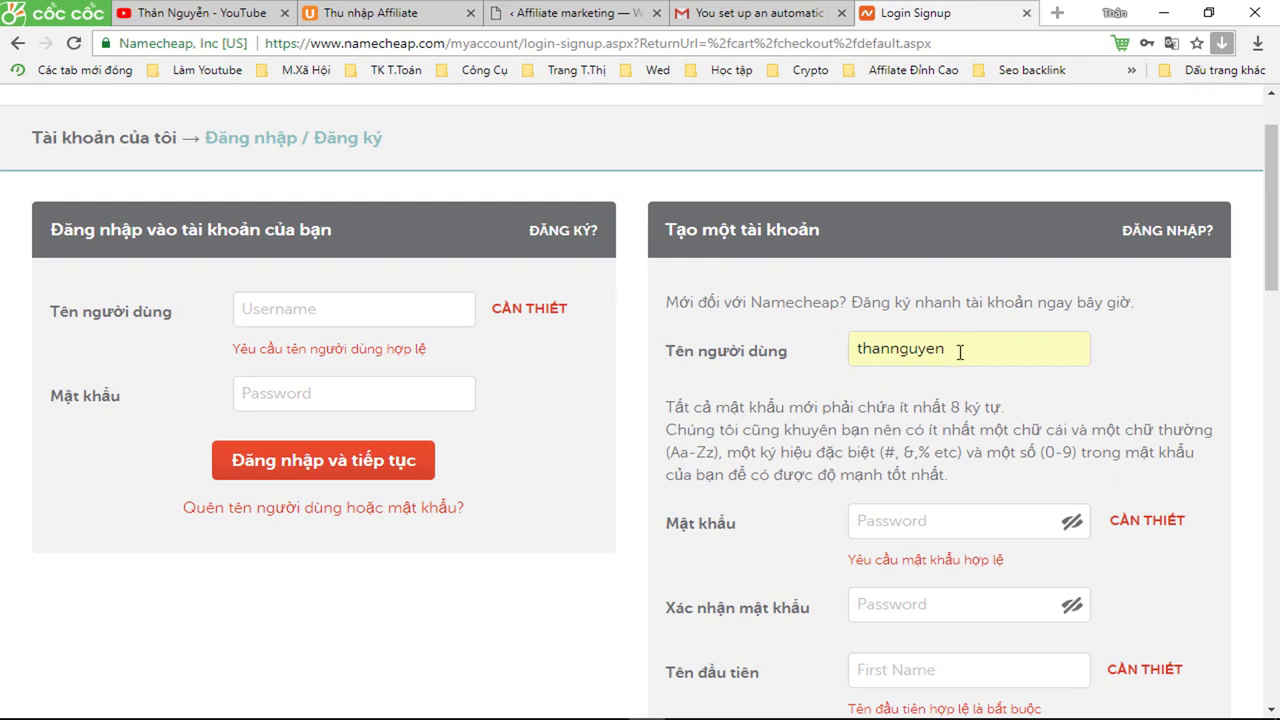
- Correct the new account's username, restoring the suggested full username
{"action": "left_click", "coordinate": [958, 353]}
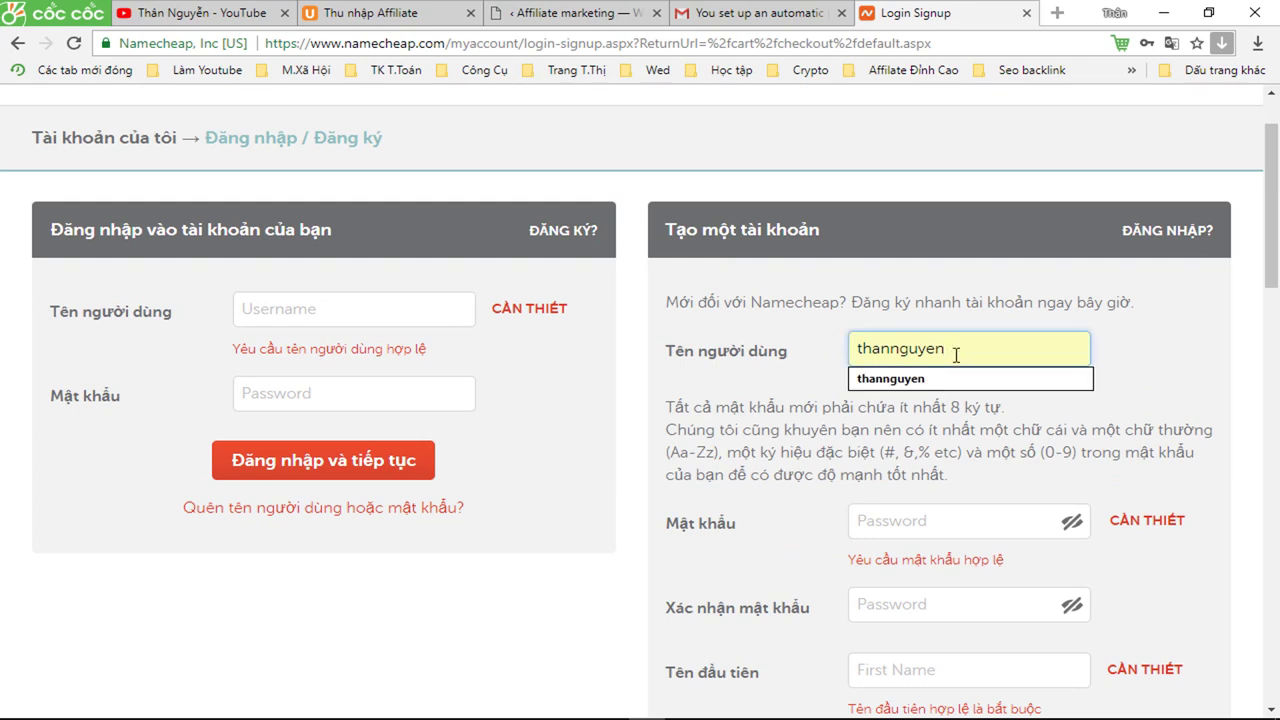
{"action": "key", "text": "BackSpace"}
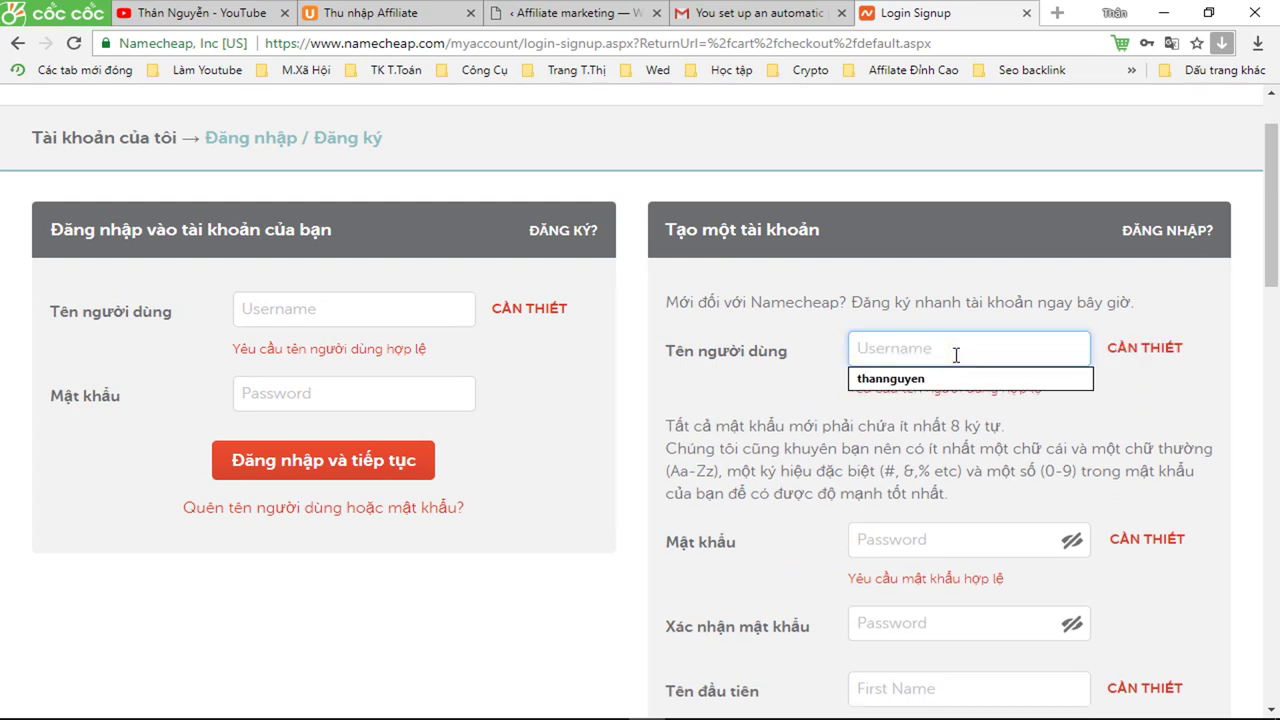
{"action": "type", "text": "than"}
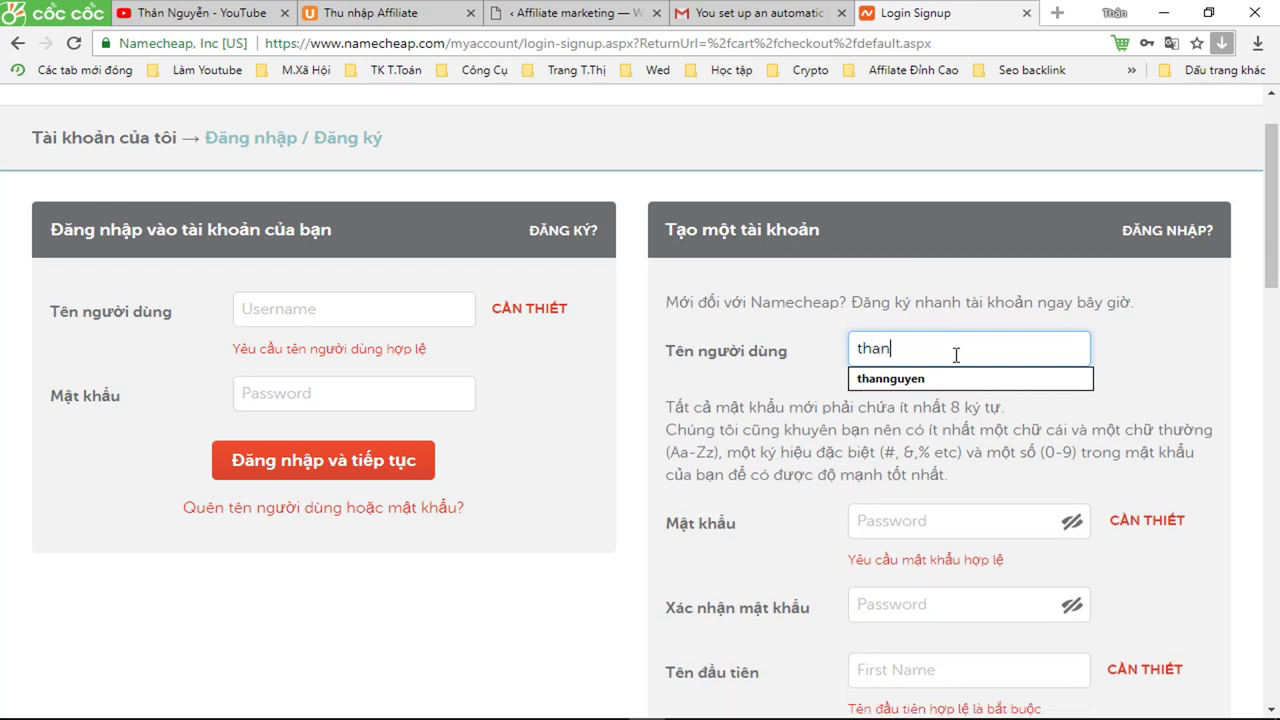
{"action": "left_click", "coordinate": [927, 378]}
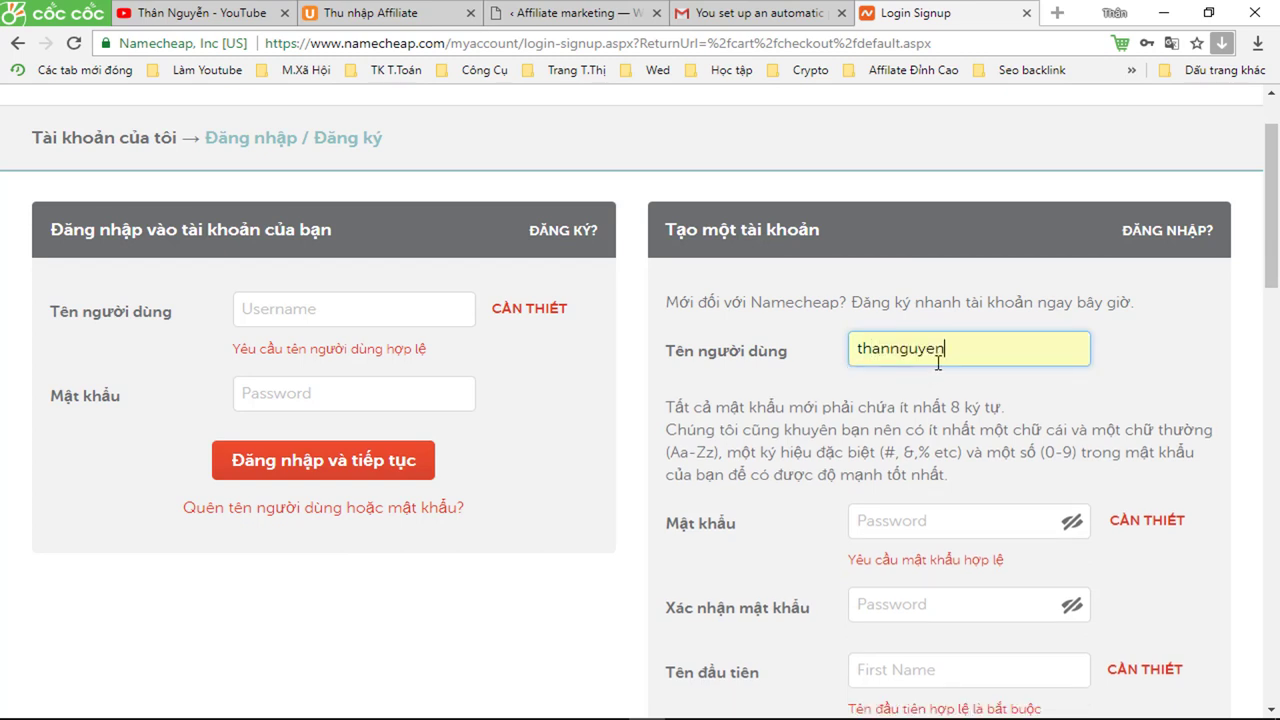
{"action": "type", "text": "01"}
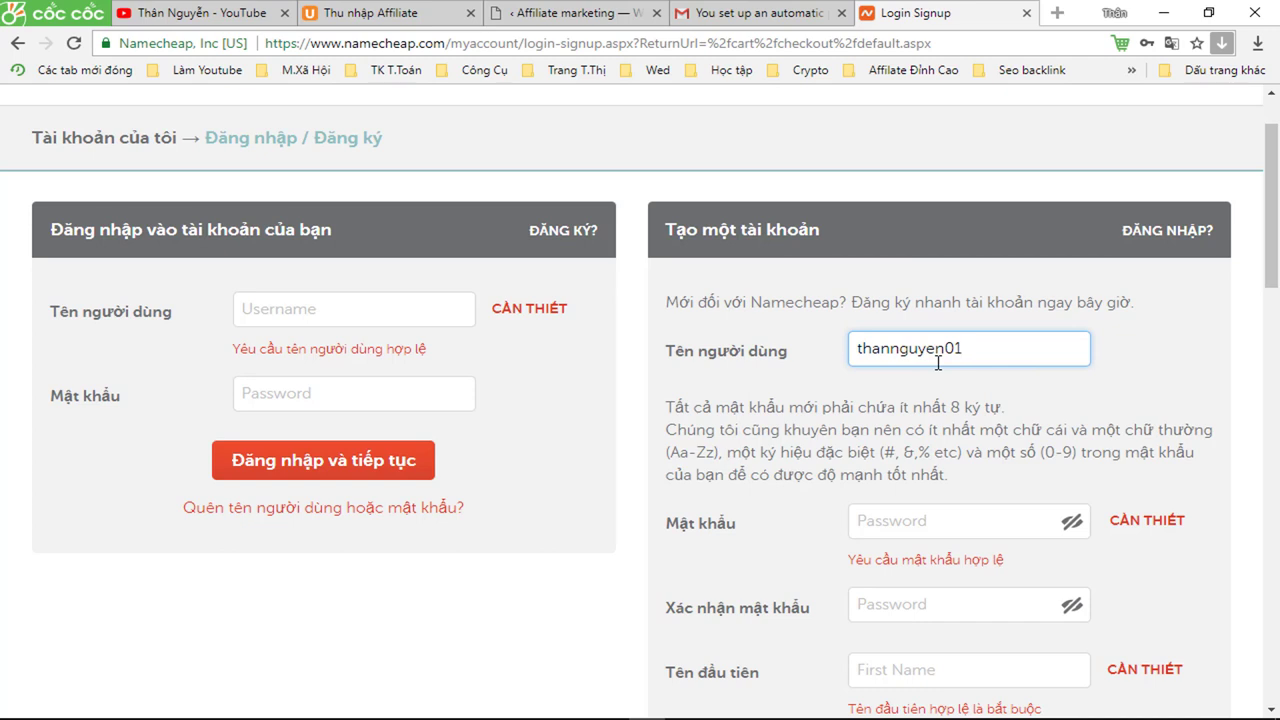
{"action": "scroll", "coordinate": [950, 410], "scroll_direction": "down", "scroll_amount": 1}
- Enter the account password and confirm it with the same password
{"action": "left_click", "coordinate": [934, 428]}
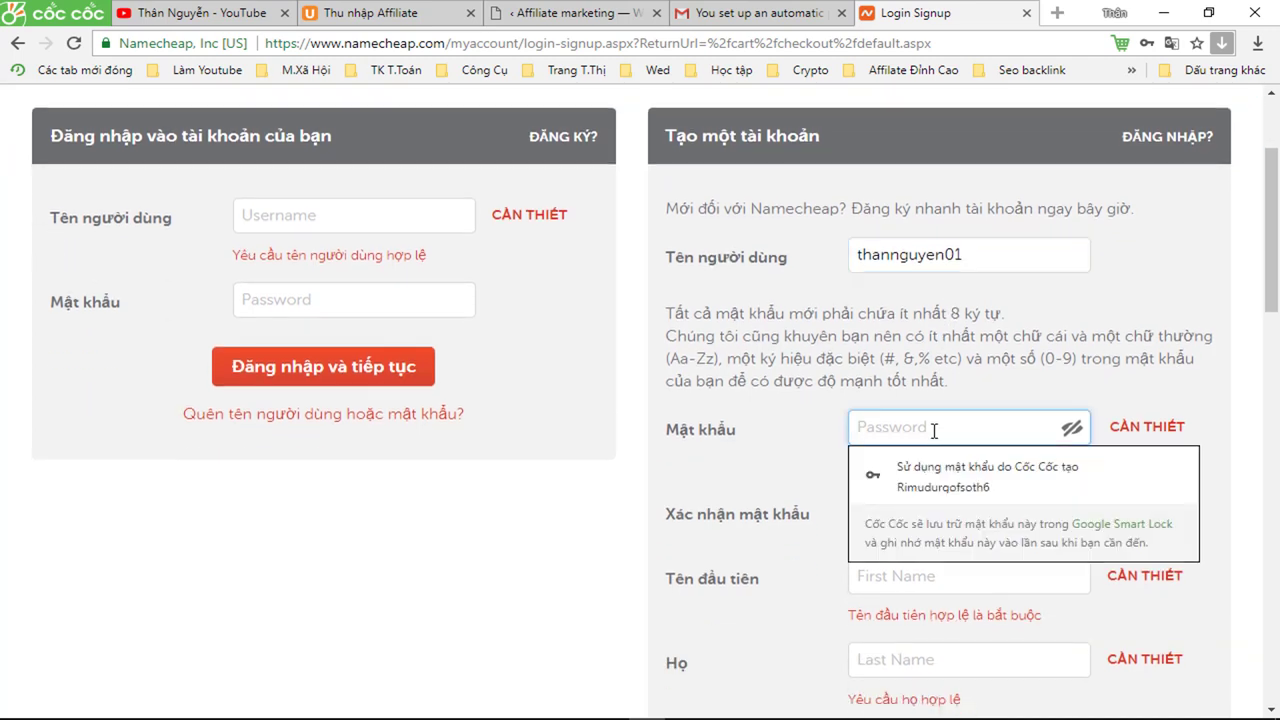
{"action": "type", "text": "********"}
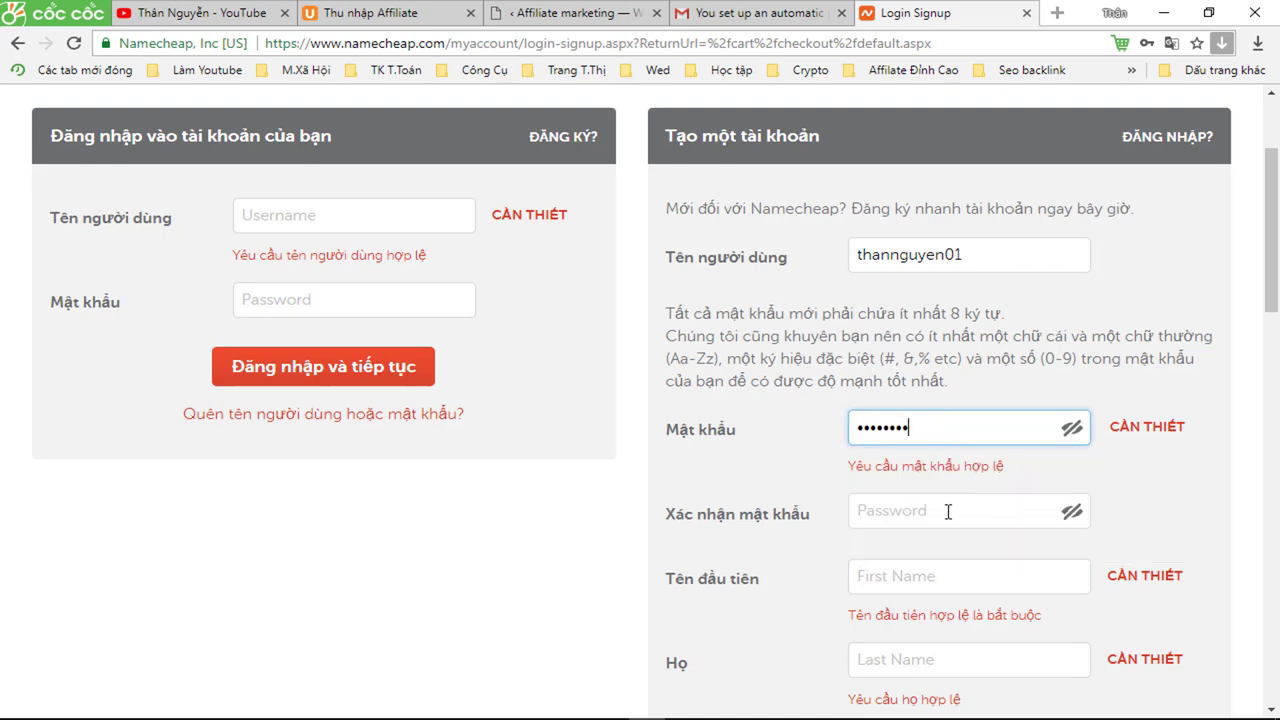
{"action": "left_click", "coordinate": [926, 514]}
{"action": "type", "text": "*******"}
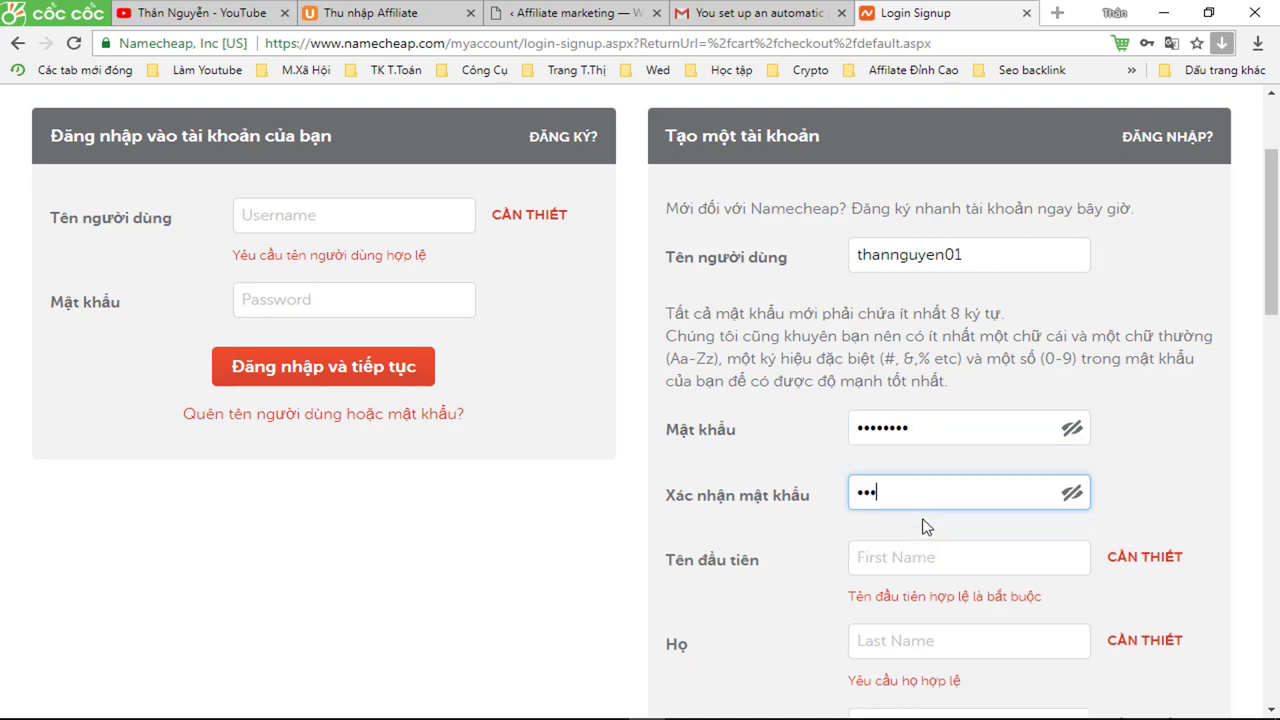
{"action": "type", "text": "*"}
{"action": "scroll", "coordinate": [945, 512], "scroll_direction": "down", "scroll_amount": 2}
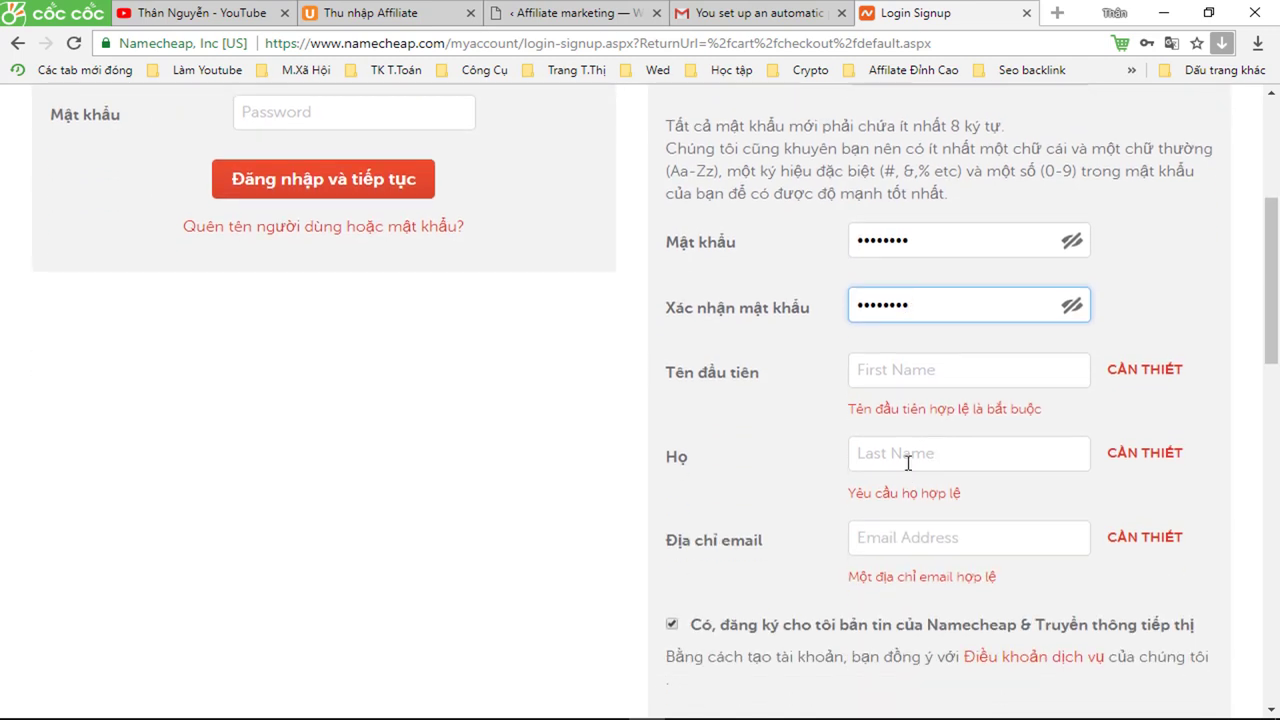
- Fill in the first name and last name, accepting the accented last-name suggestion
{"action": "left_click", "coordinate": [880, 375]}
{"action": "type", "text": "D"}
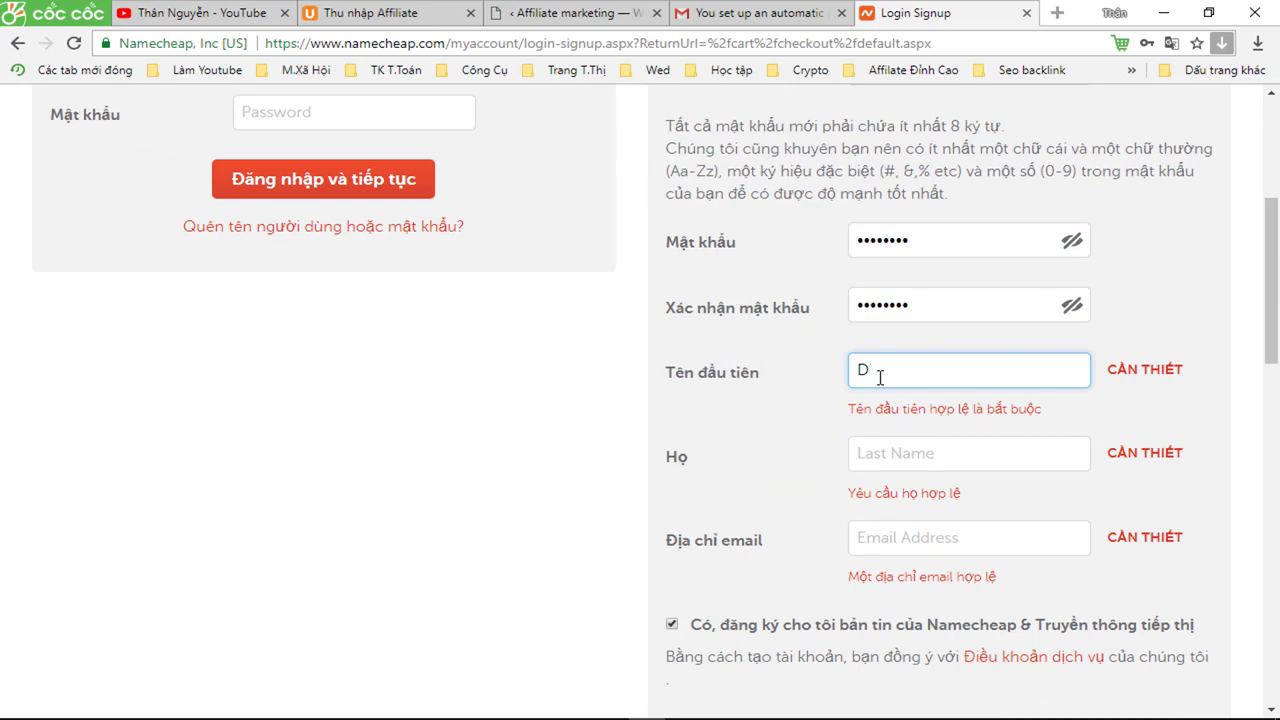
{"action": "type", "text": "ivis"}
{"action": "left_click", "coordinate": [873, 455]}
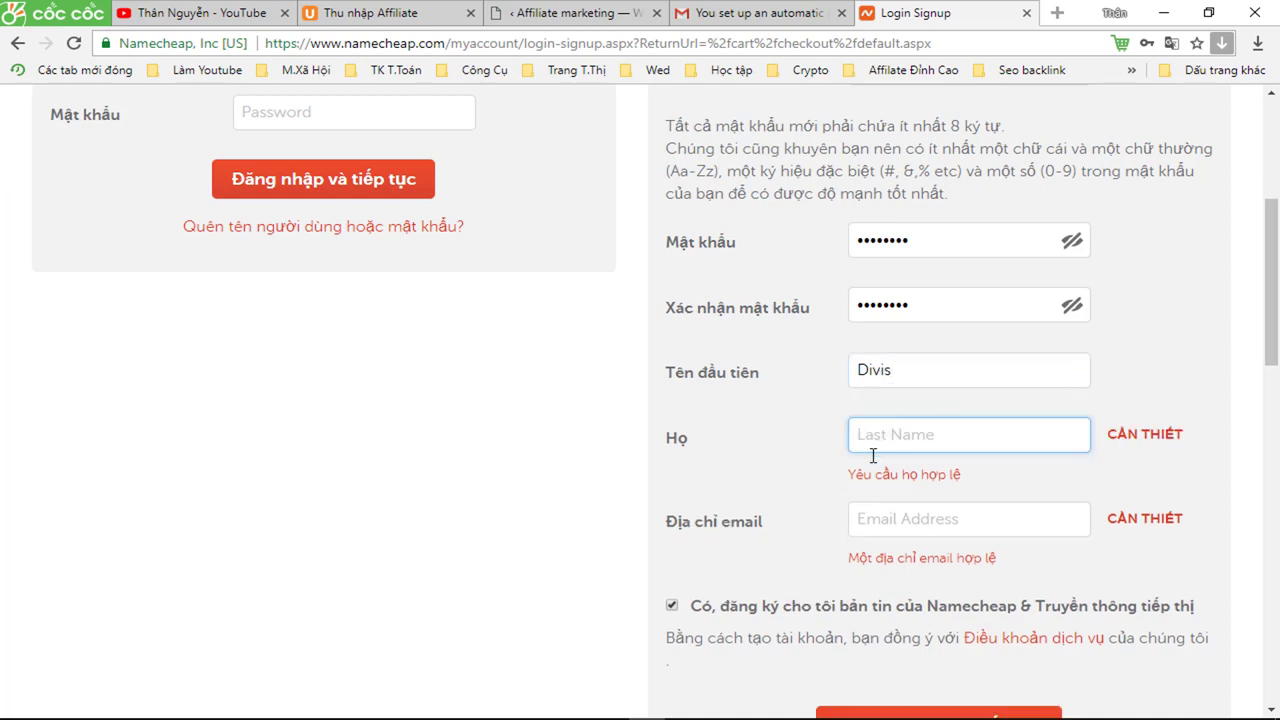
{"action": "type", "text": "than"}
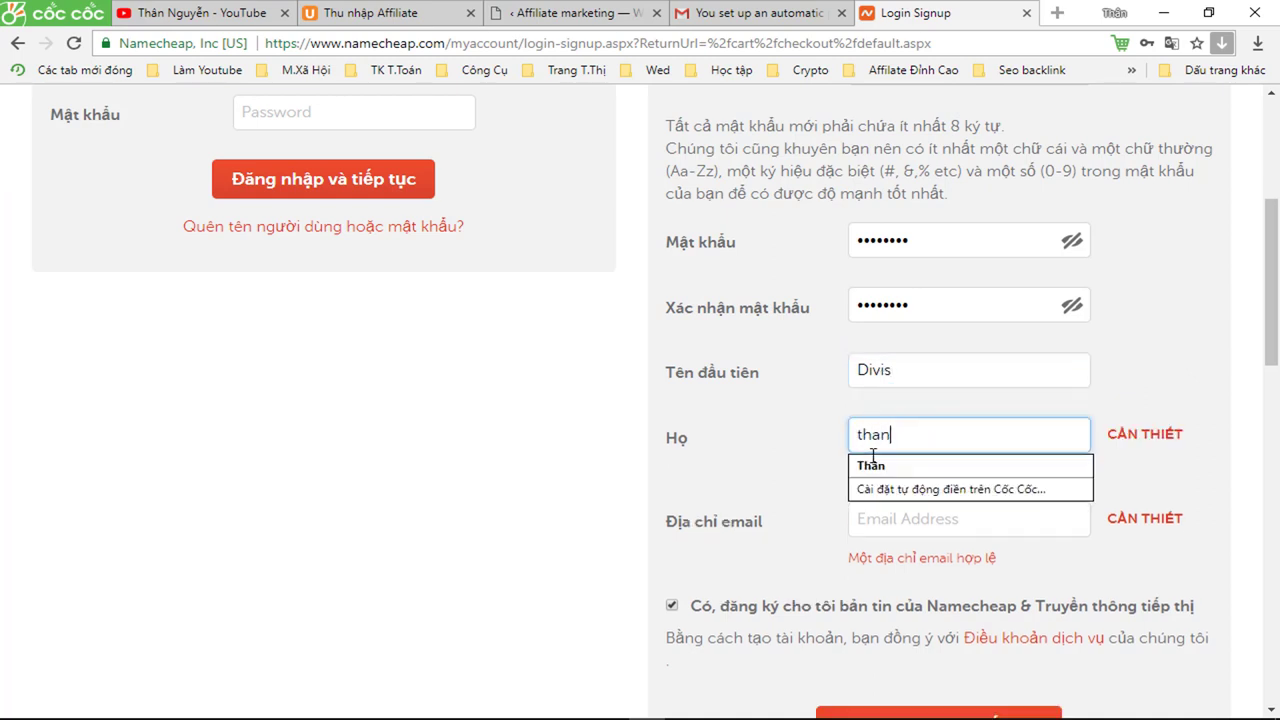
{"action": "left_click", "coordinate": [875, 466]}
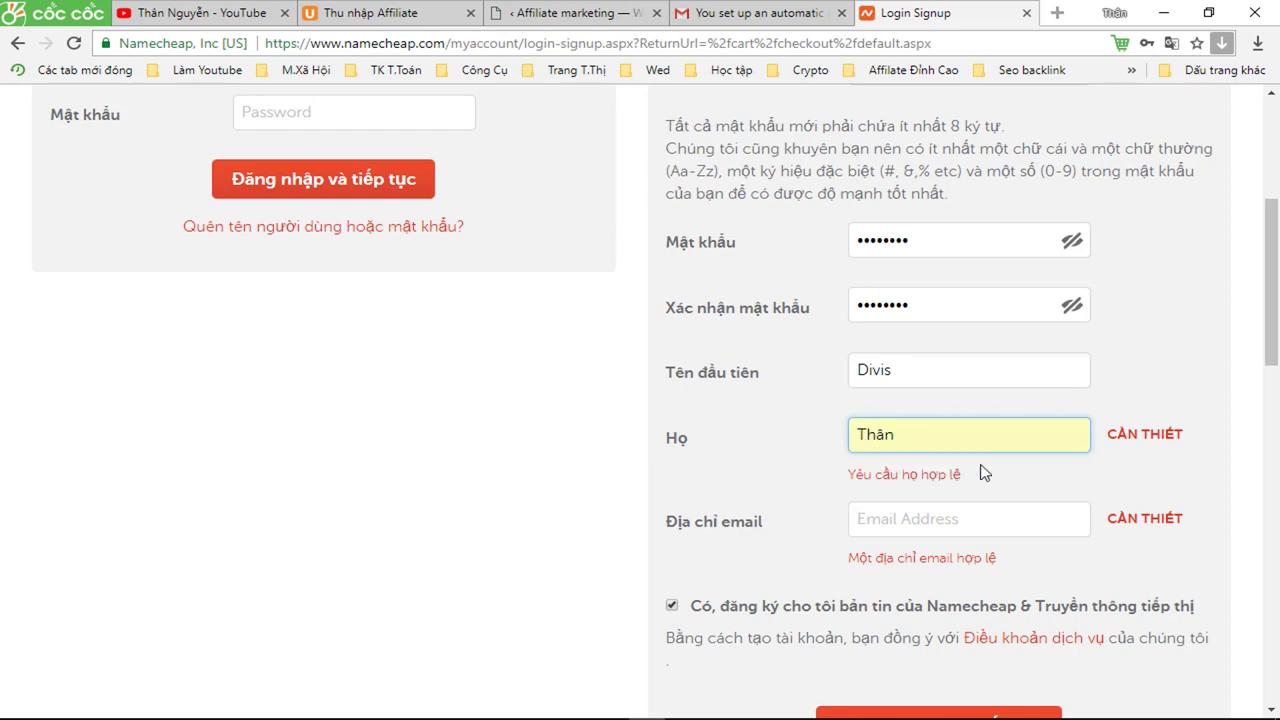
{"action": "scroll", "coordinate": [985, 472], "scroll_direction": "down", "scroll_amount": 1}
- Enter the contact's e-mail address and submit the create-account form
{"action": "left_click", "coordinate": [885, 423]}
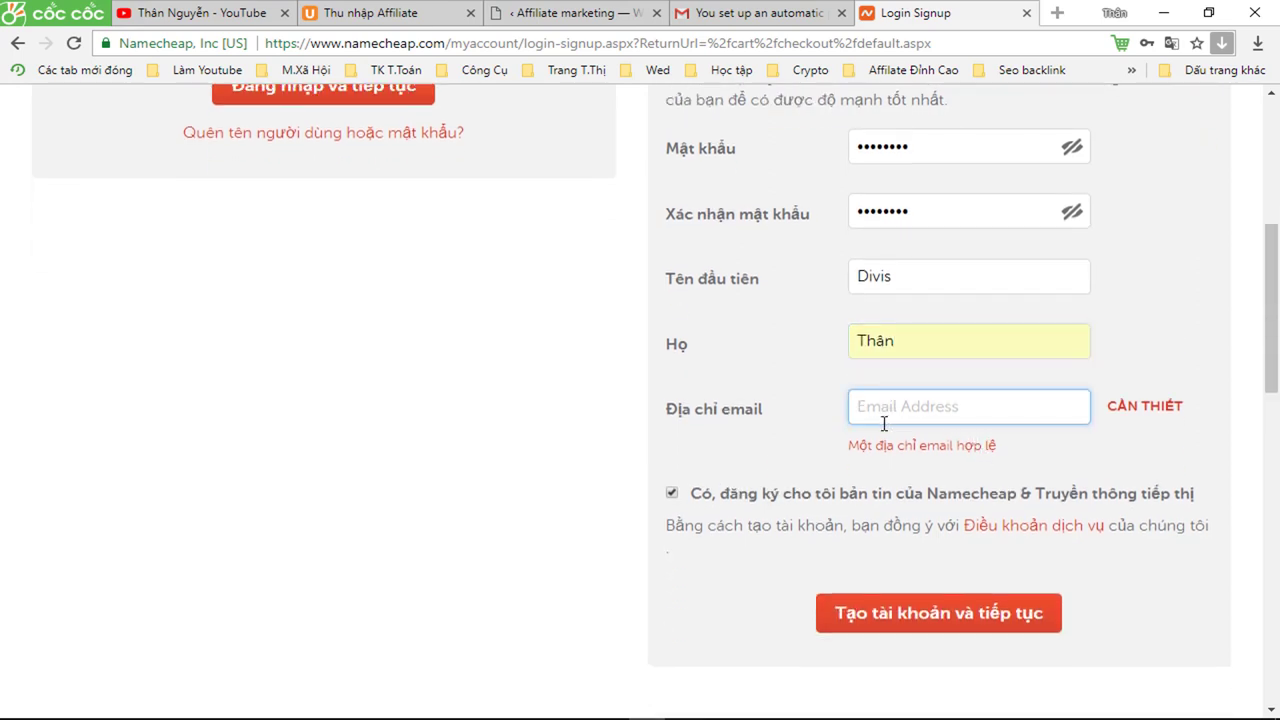
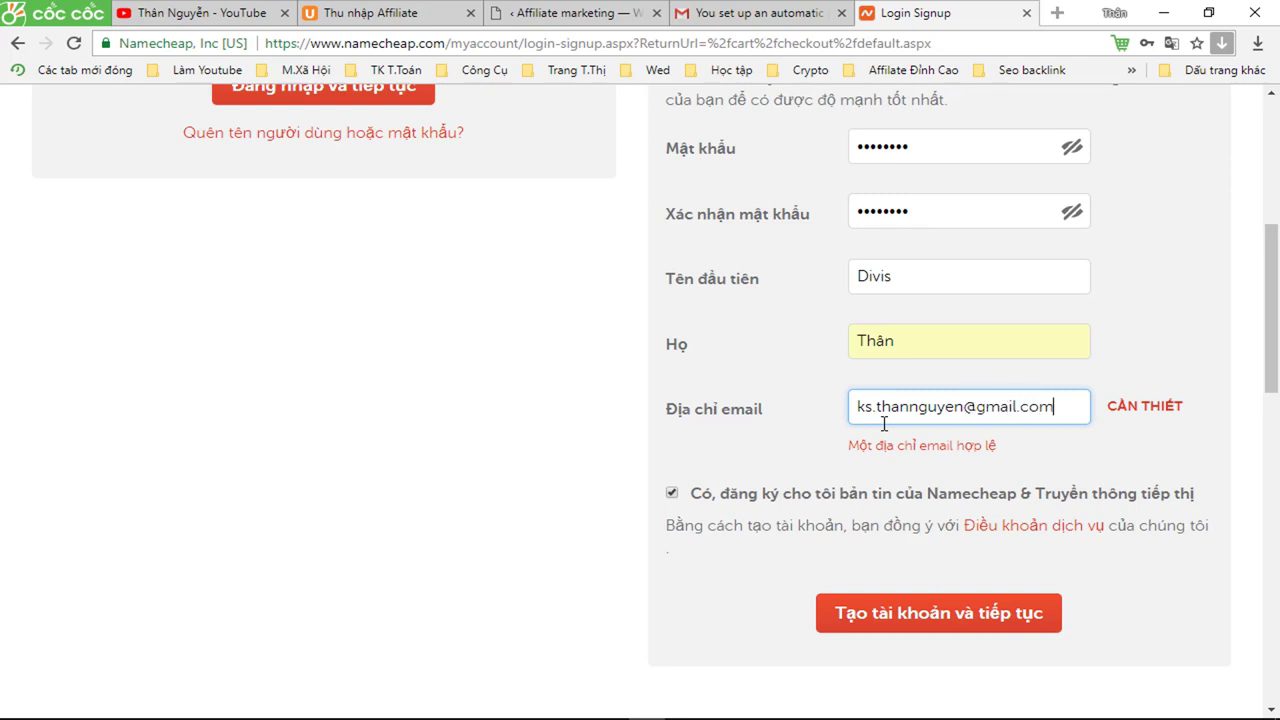
{"action": "scroll", "coordinate": [894, 494], "scroll_direction": "up", "scroll_amount": 1}
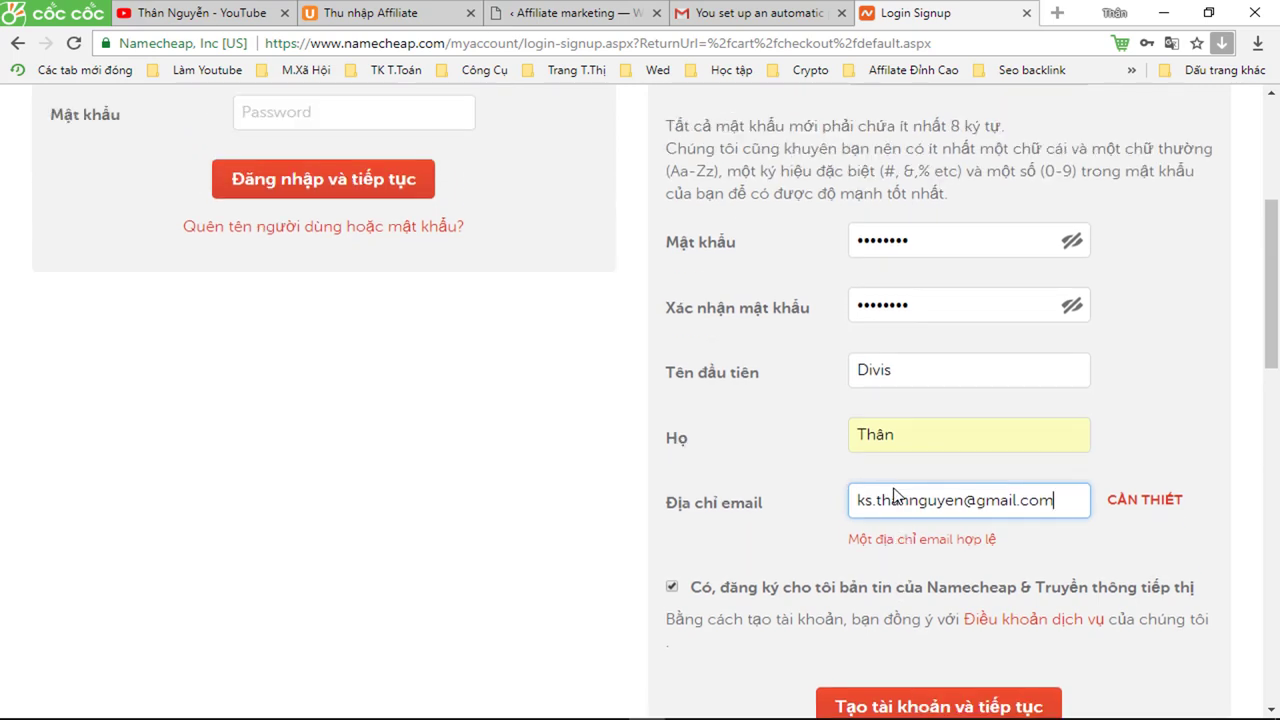
{"action": "scroll", "coordinate": [890, 500], "scroll_direction": "down", "scroll_amount": 2}
{"action": "left_click", "coordinate": [886, 510]}
{"action": "scroll", "coordinate": [880, 526], "scroll_direction": "down", "scroll_amount": 1}
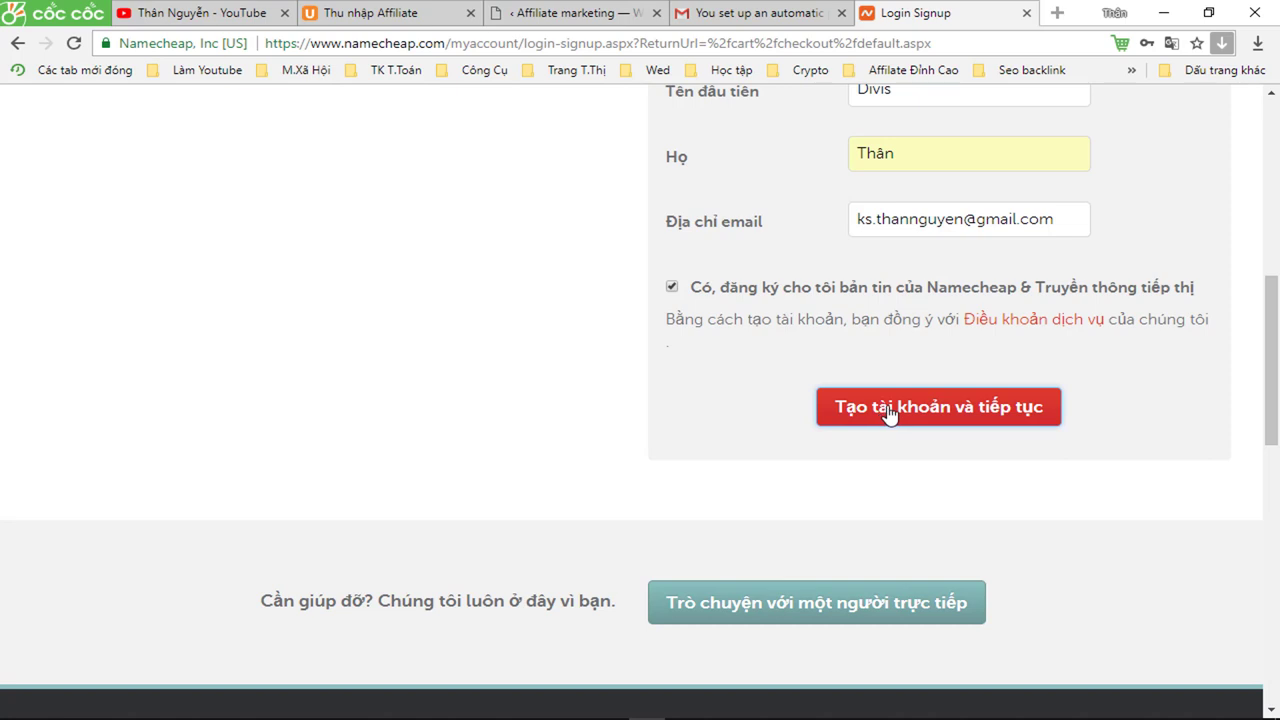
{"action": "scroll", "coordinate": [889, 414], "scroll_direction": "up", "scroll_amount": 4}
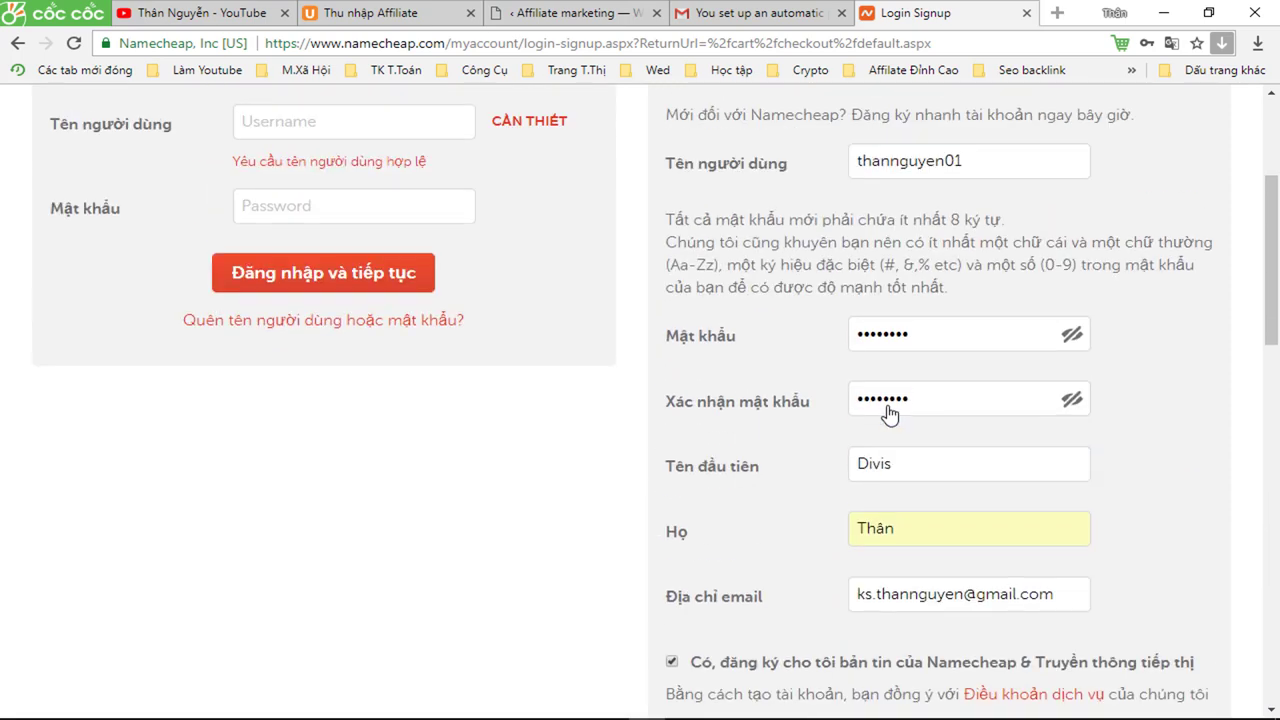
{"action": "scroll", "coordinate": [889, 414], "scroll_direction": "down", "scroll_amount": 3}
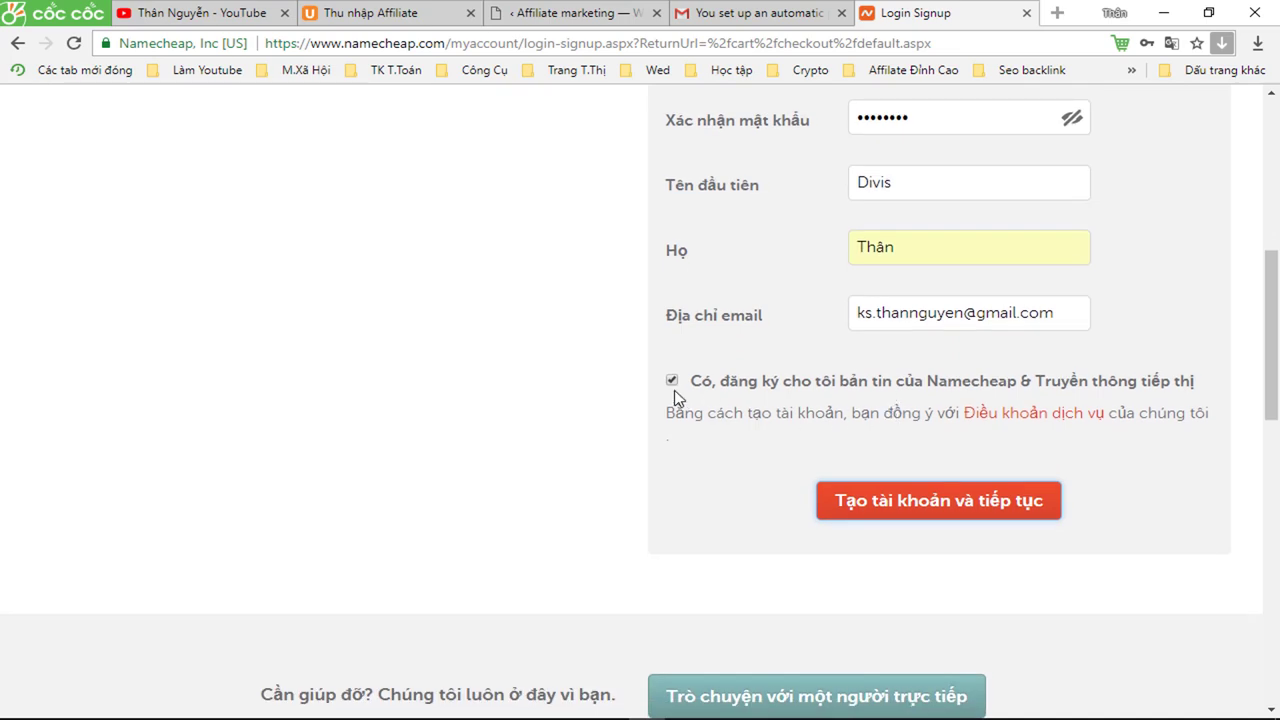
- Retype the last name without accents and create the account to continue checkout
{"action": "left_click", "coordinate": [898, 508]}
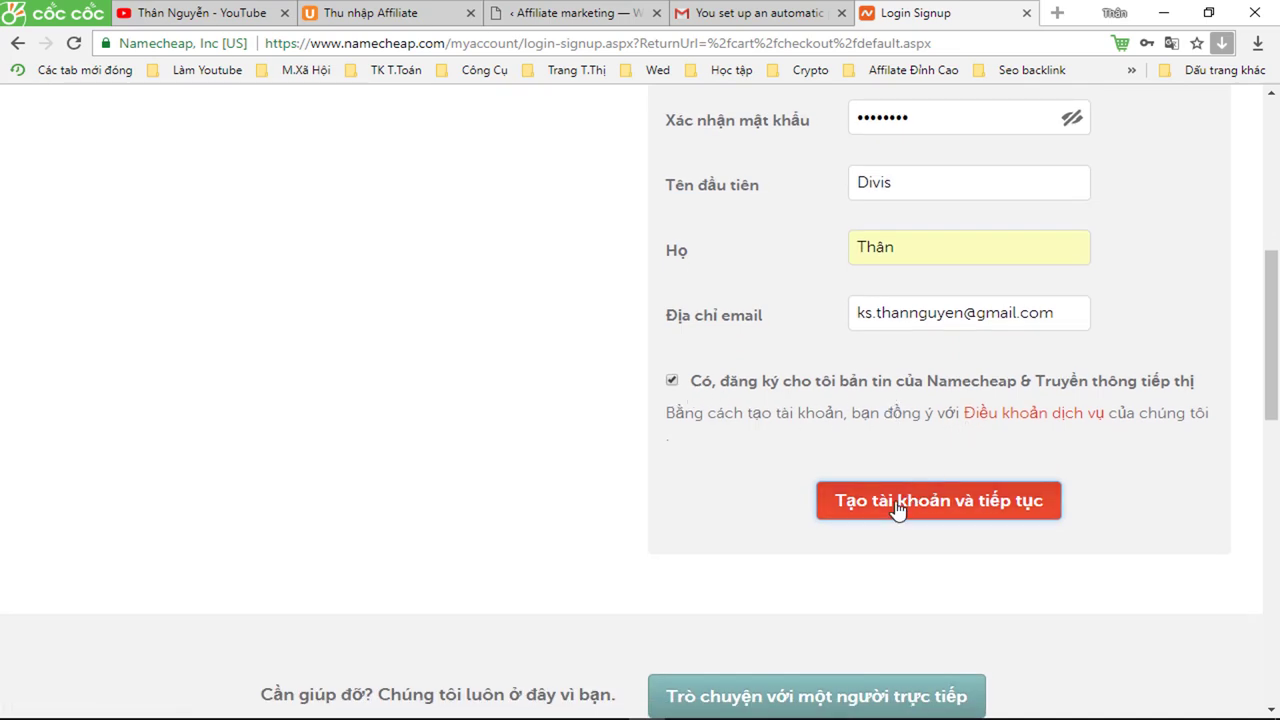
{"action": "left_click", "coordinate": [898, 508]}
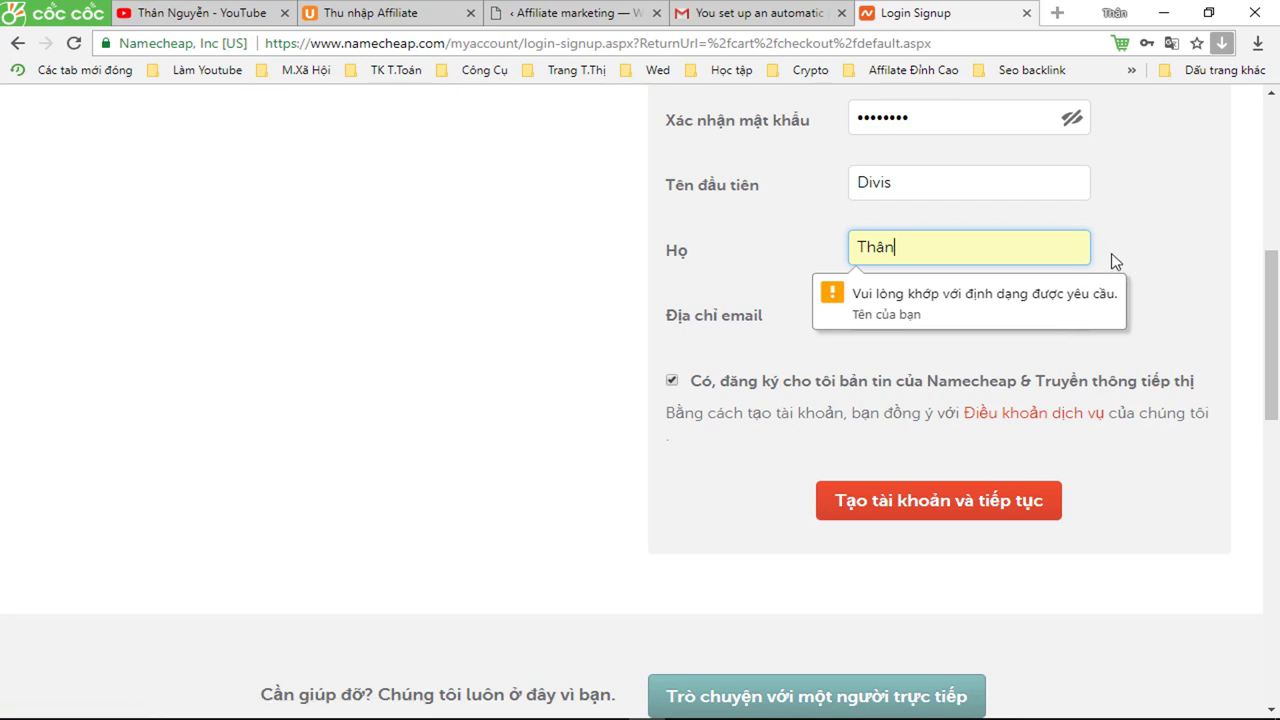
{"action": "key", "text": "BackSpace"}
{"action": "key", "text": "BackSpace"}
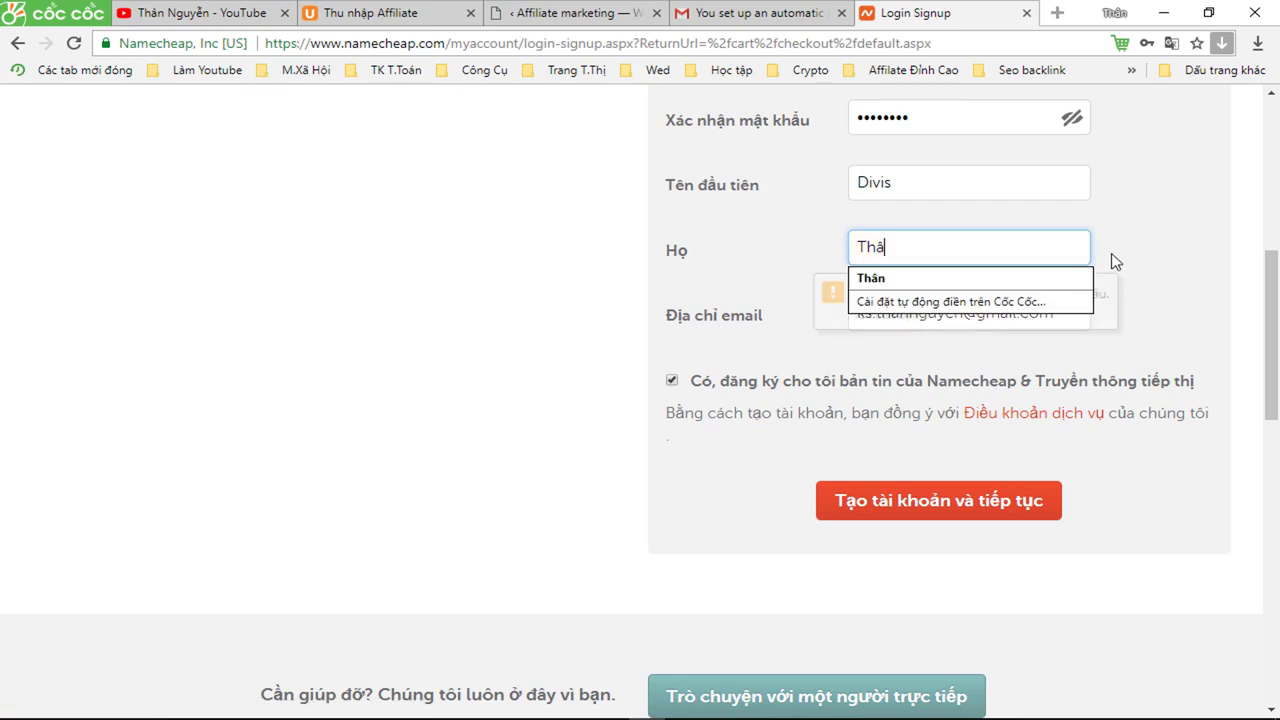
{"action": "type", "text": "an"}
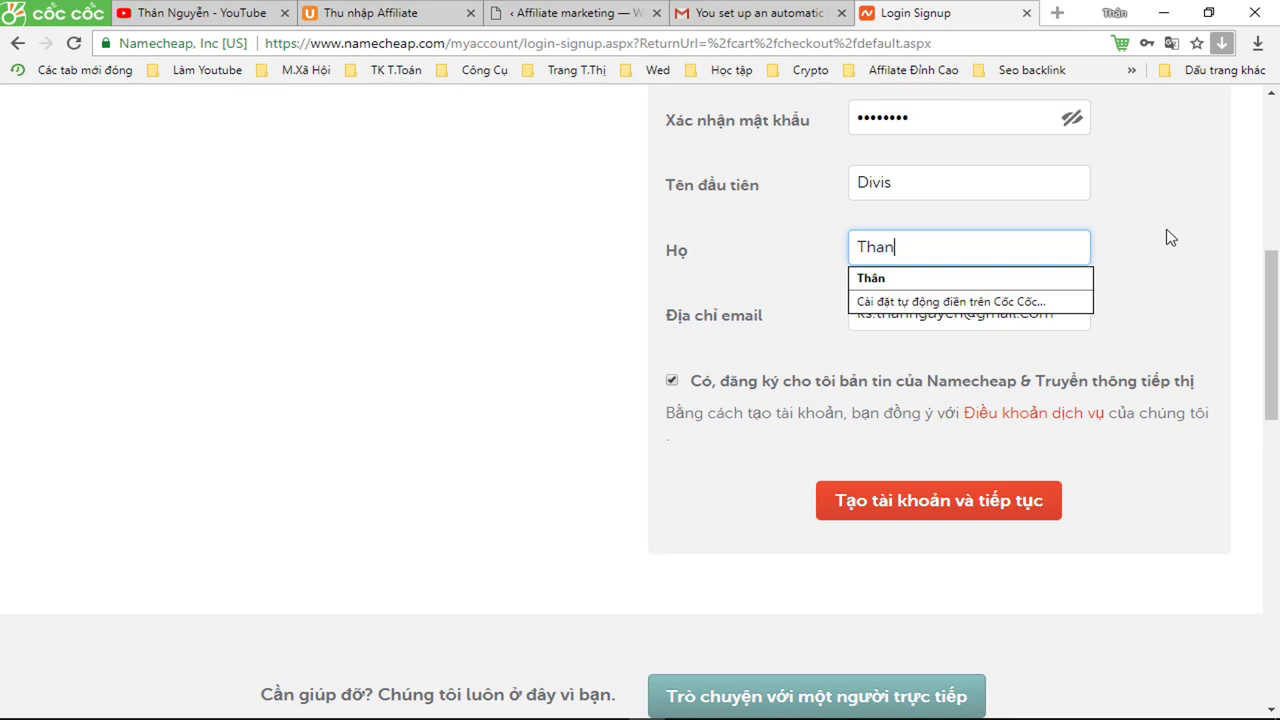
{"action": "left_click", "coordinate": [1107, 336]}
{"action": "left_click", "coordinate": [934, 512]}
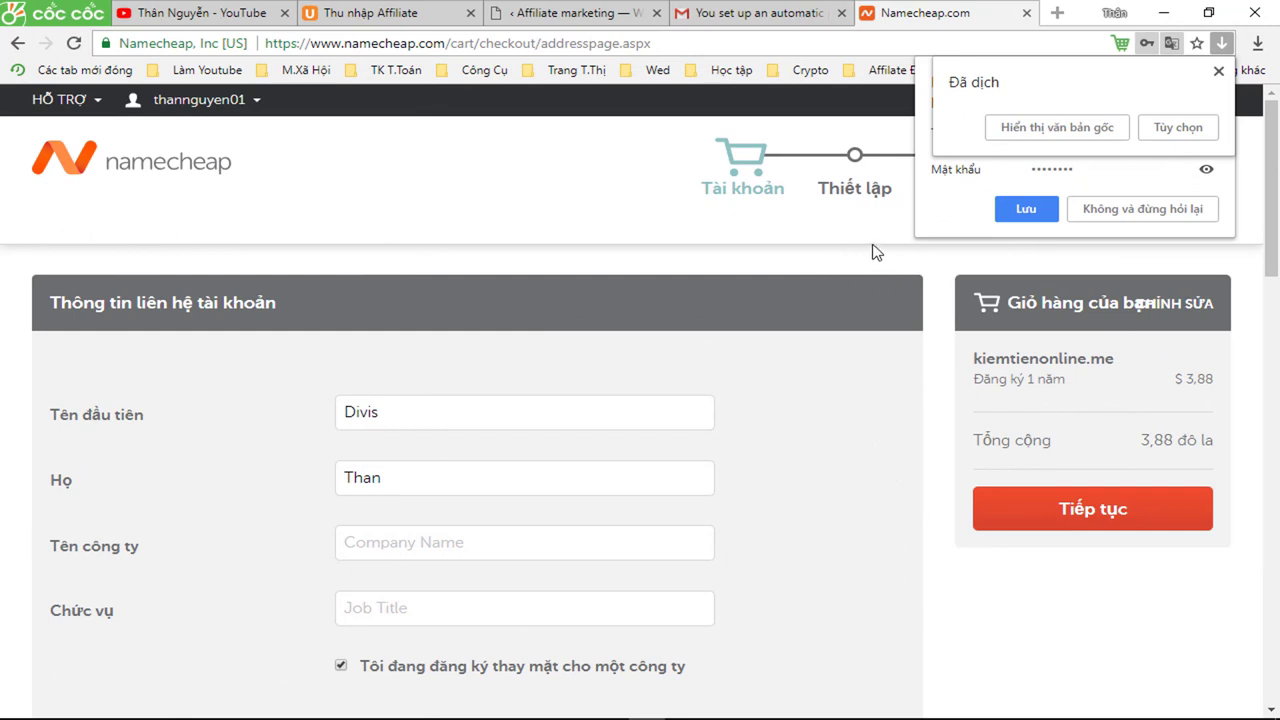
- Decline saving the password, then fill in the address line, province and postal code
{"action": "left_click", "coordinate": [1104, 208]}
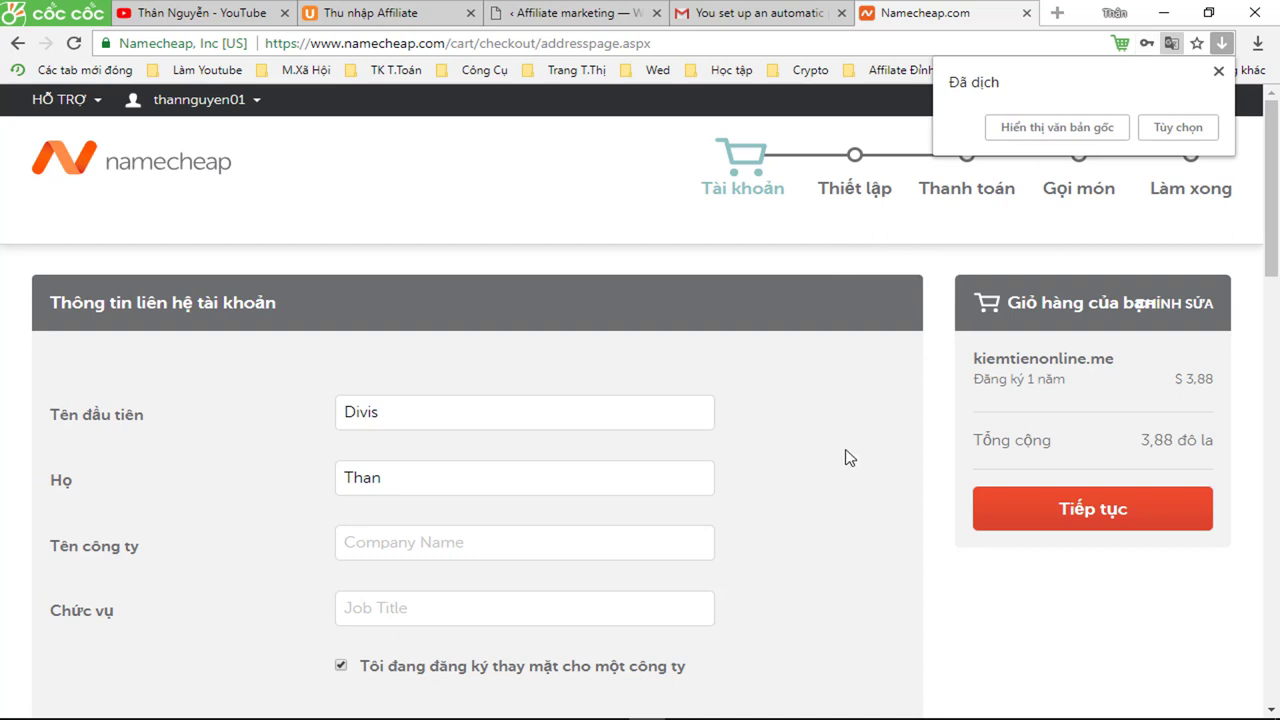
{"action": "scroll", "coordinate": [842, 454], "scroll_direction": "down", "scroll_amount": 3}
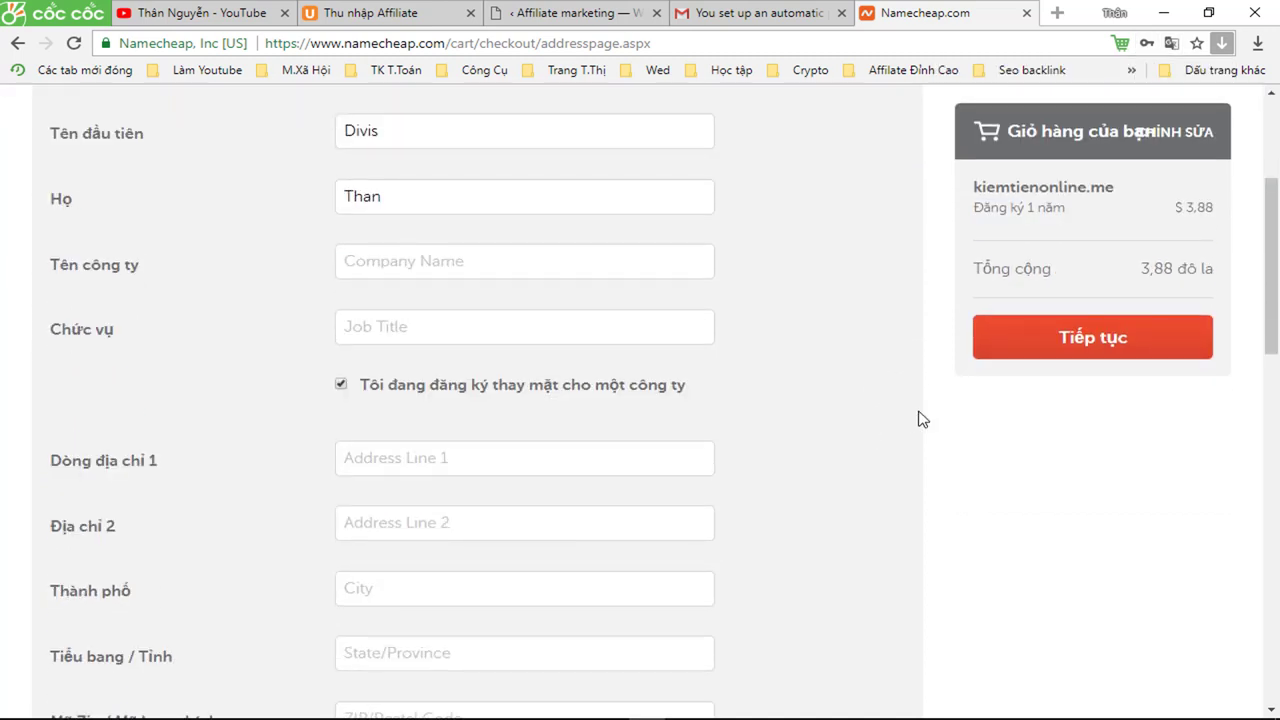
{"action": "scroll", "coordinate": [922, 419], "scroll_direction": "down", "scroll_amount": 1}
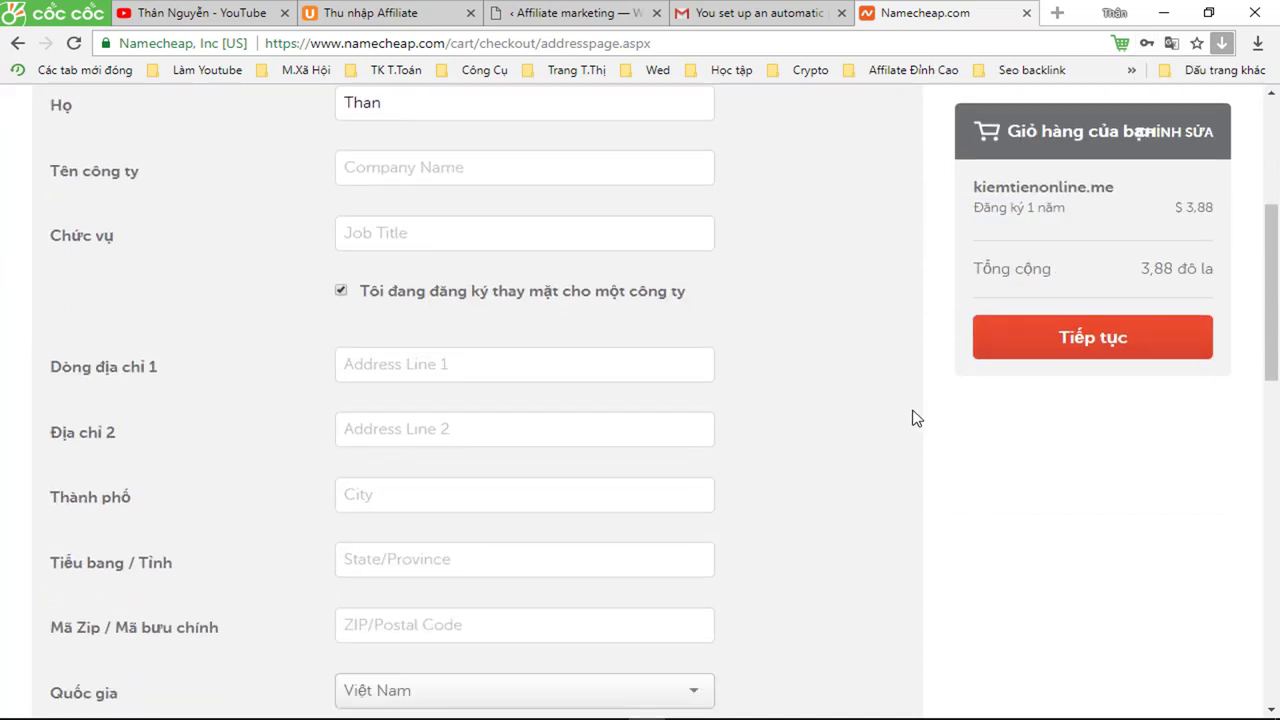
{"action": "left_click", "coordinate": [448, 368]}
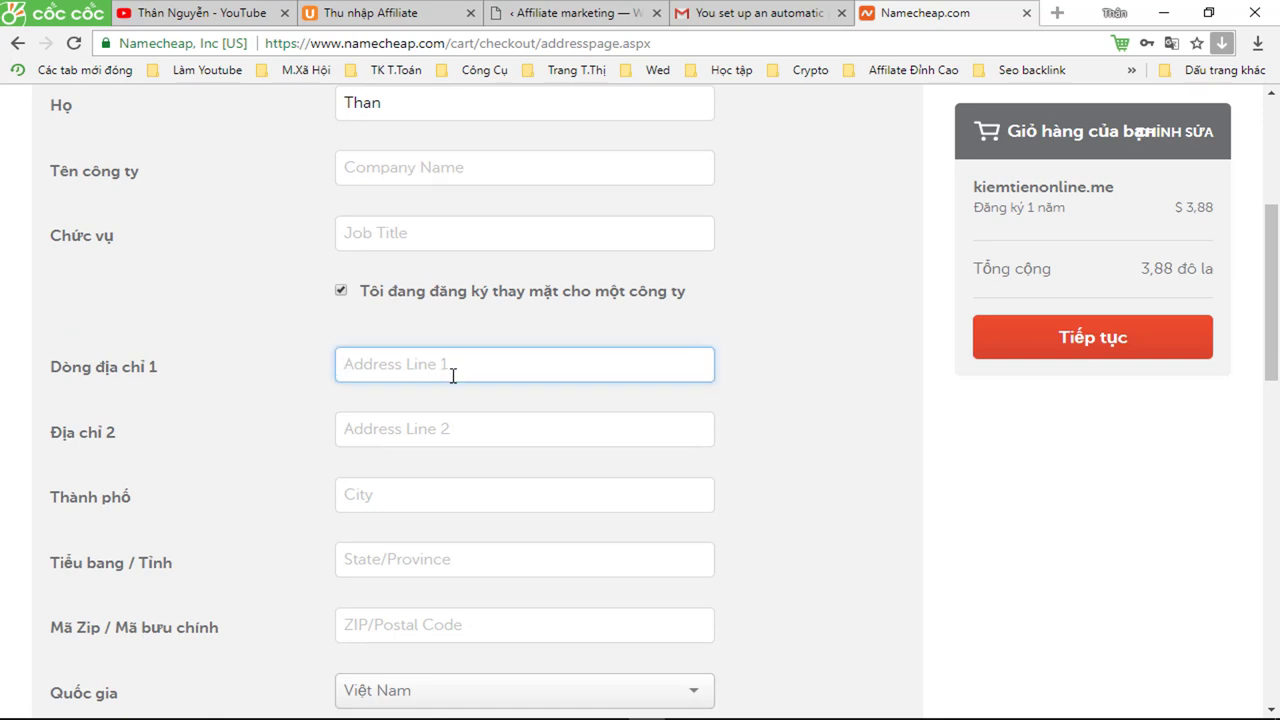
{"action": "type", "text": "k"}
{"action": "scroll", "coordinate": [453, 376], "scroll_direction": "down", "scroll_amount": 1}
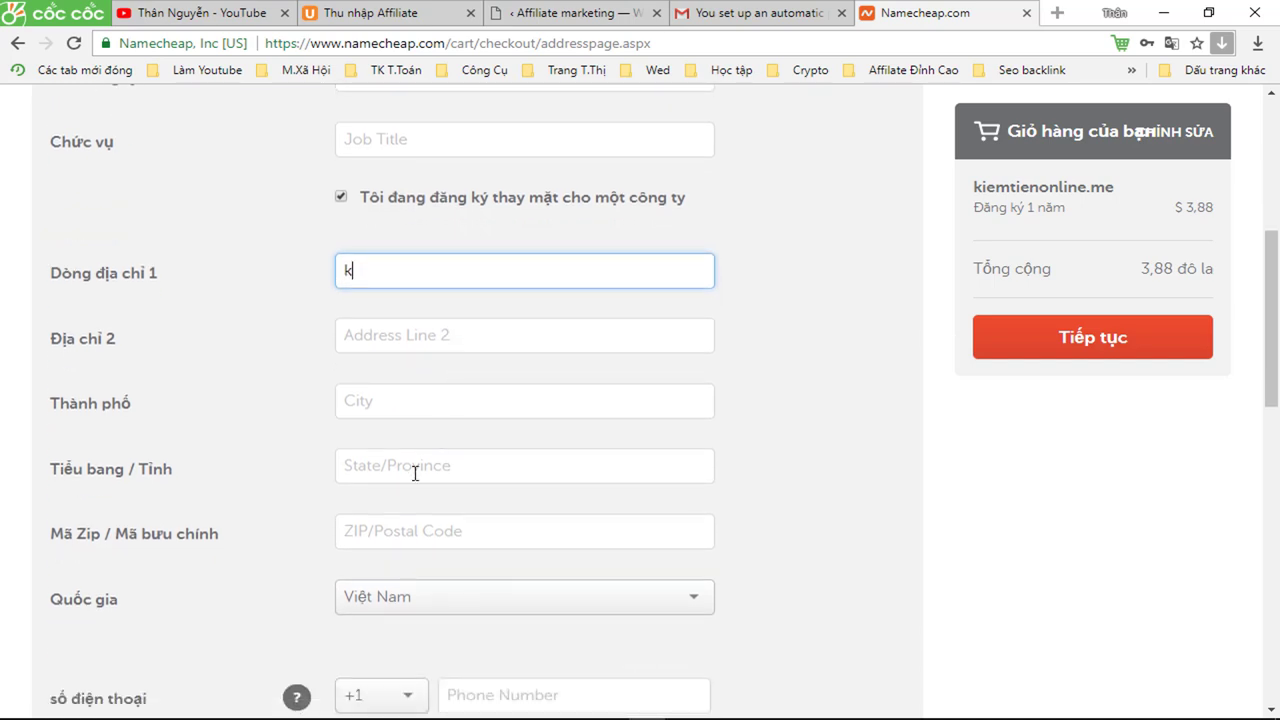
{"action": "left_click", "coordinate": [415, 466]}
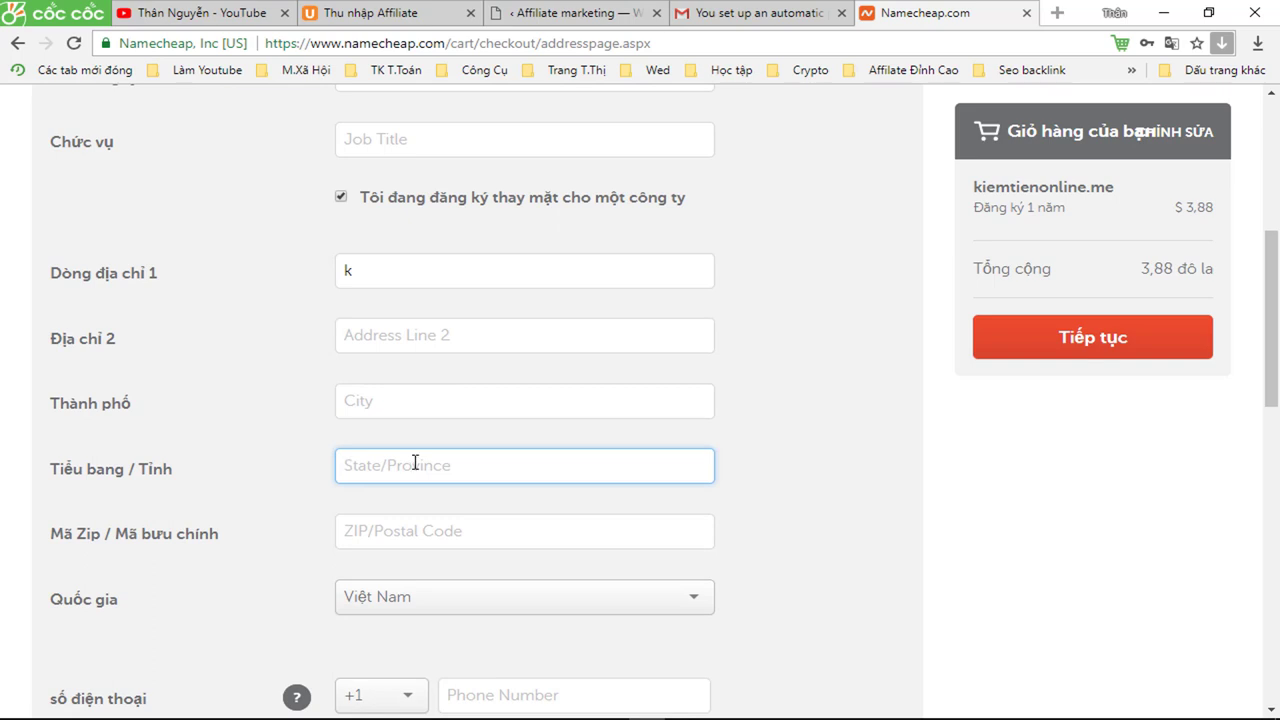
{"action": "type", "text": "b"}
{"action": "key", "text": "BackSpace"}
{"action": "type", "text": "Binh dương"}
{"action": "left_click", "coordinate": [438, 533]}
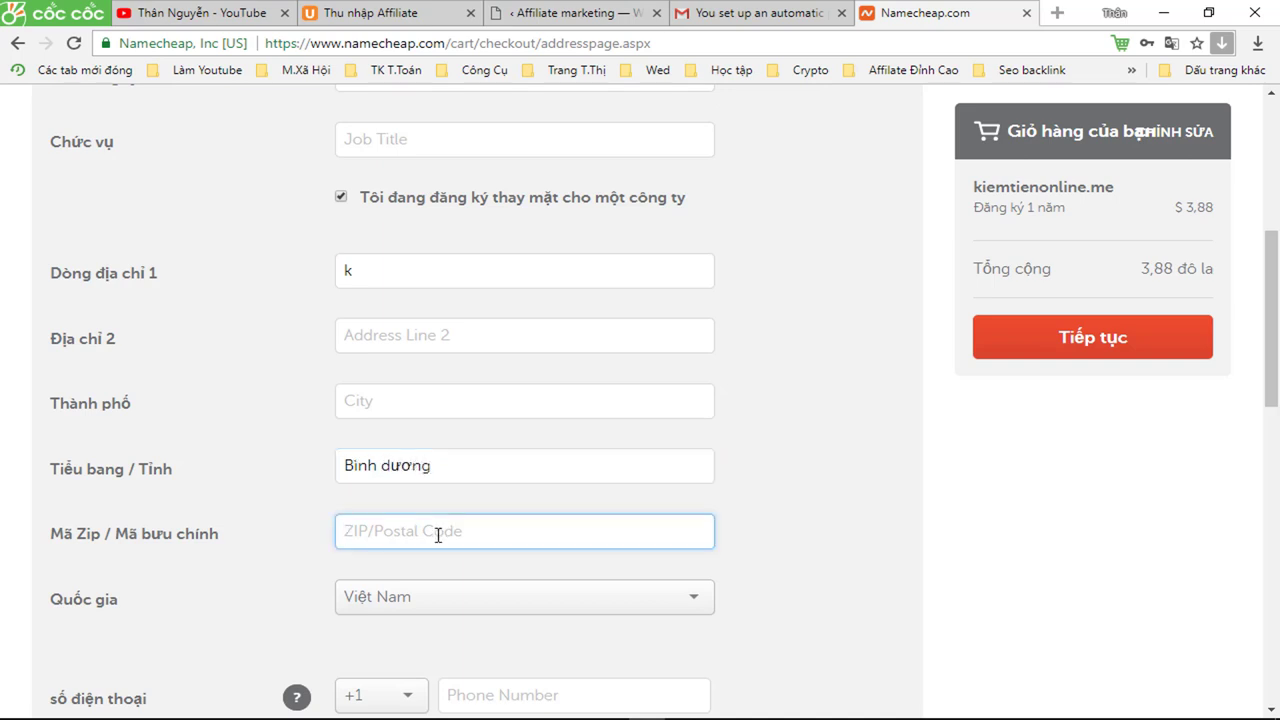
{"action": "type", "text": "8"}
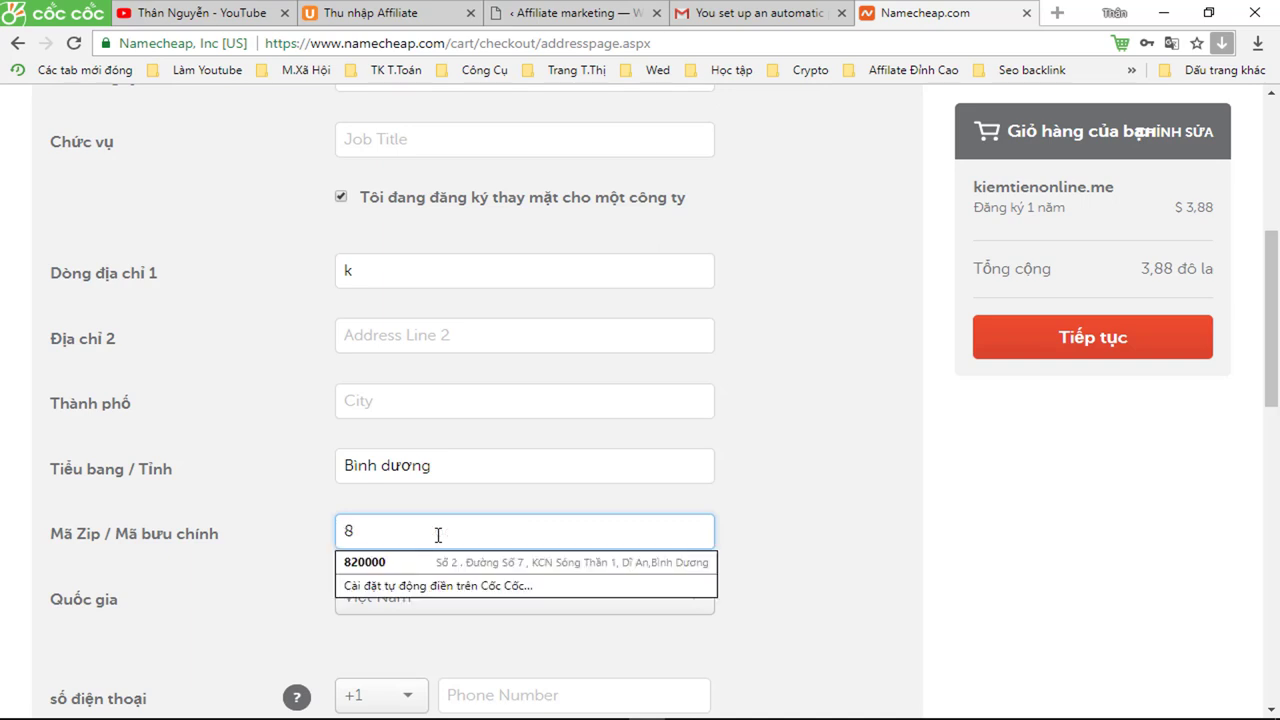
{"action": "type", "text": "20000"}
{"action": "left_click", "coordinate": [403, 563]}
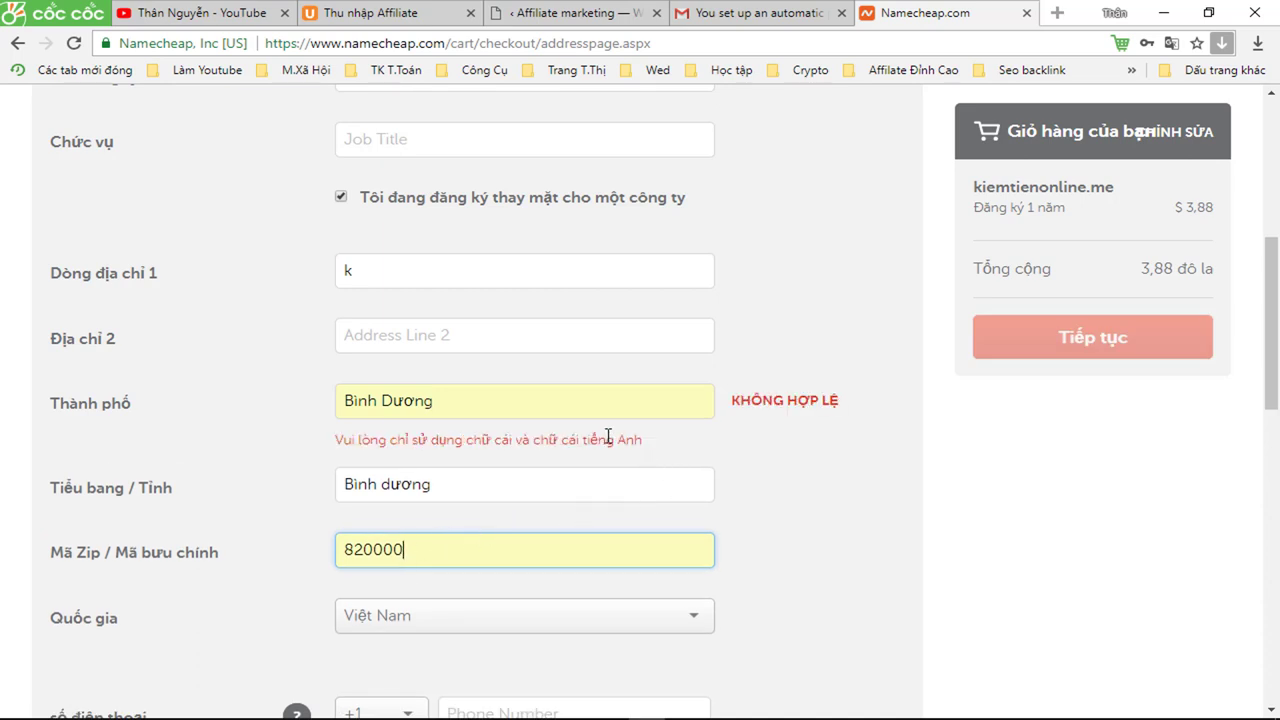
- Replace the accented city name with an unaccented spelling so its invalid warning clears
{"action": "left_click", "coordinate": [473, 397]}
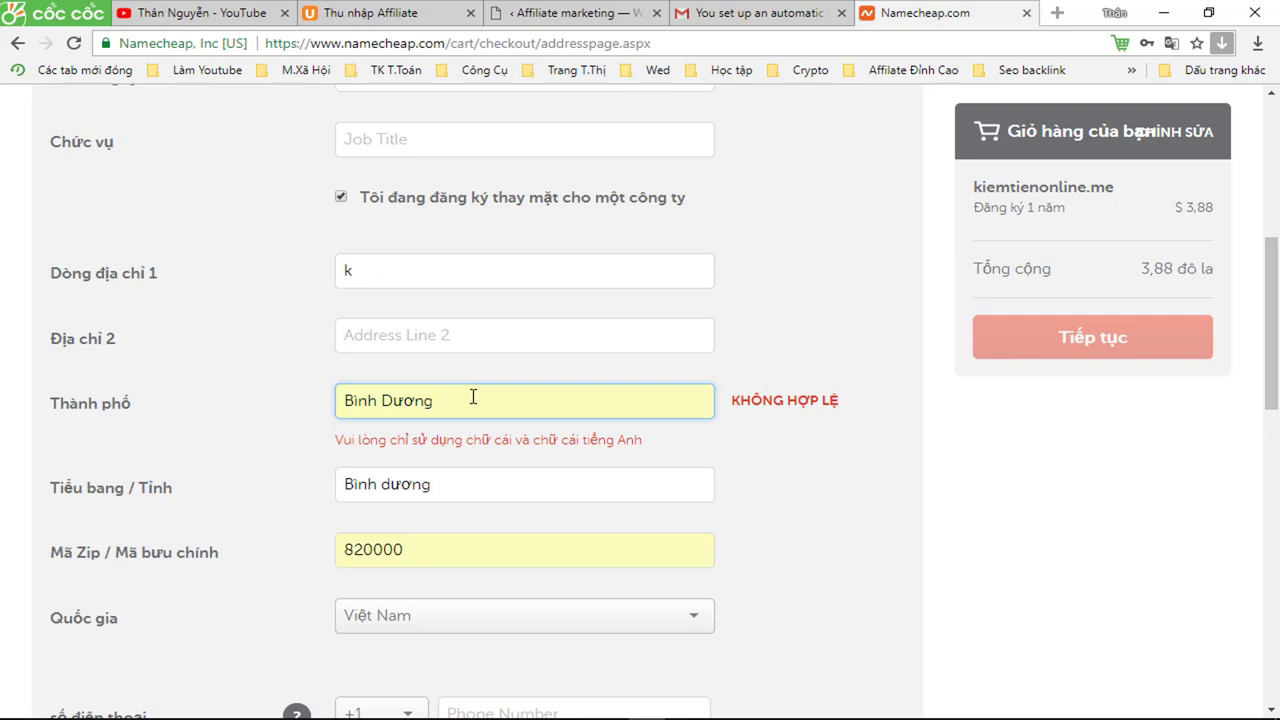
{"action": "key", "text": "BackSpace"}
{"action": "key", "text": "BackSpace"}
{"action": "key", "text": "BackSpace"}
{"action": "key", "text": "BackSpace"}
{"action": "key", "text": "BackSpace"}
{"action": "key", "text": "BackSpace"}
{"action": "key", "text": "BackSpace"}
{"action": "key", "text": "BackSpace"}
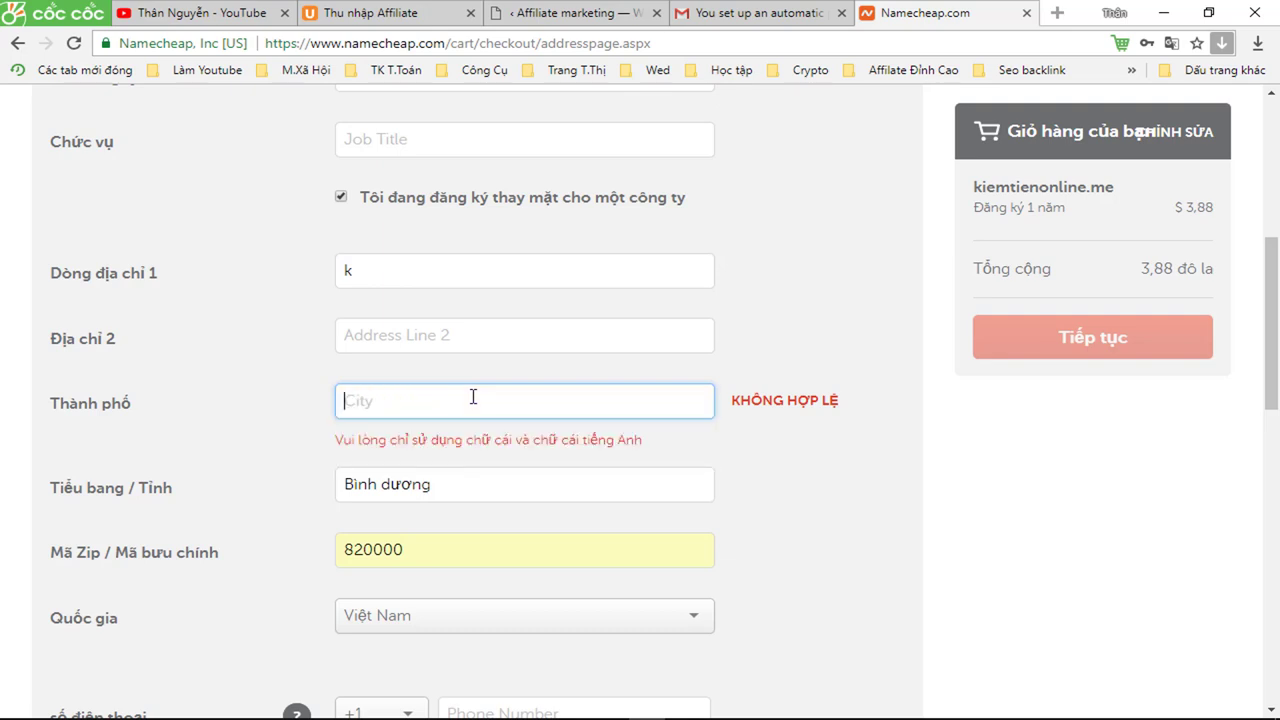
{"action": "type", "text": "binh"}
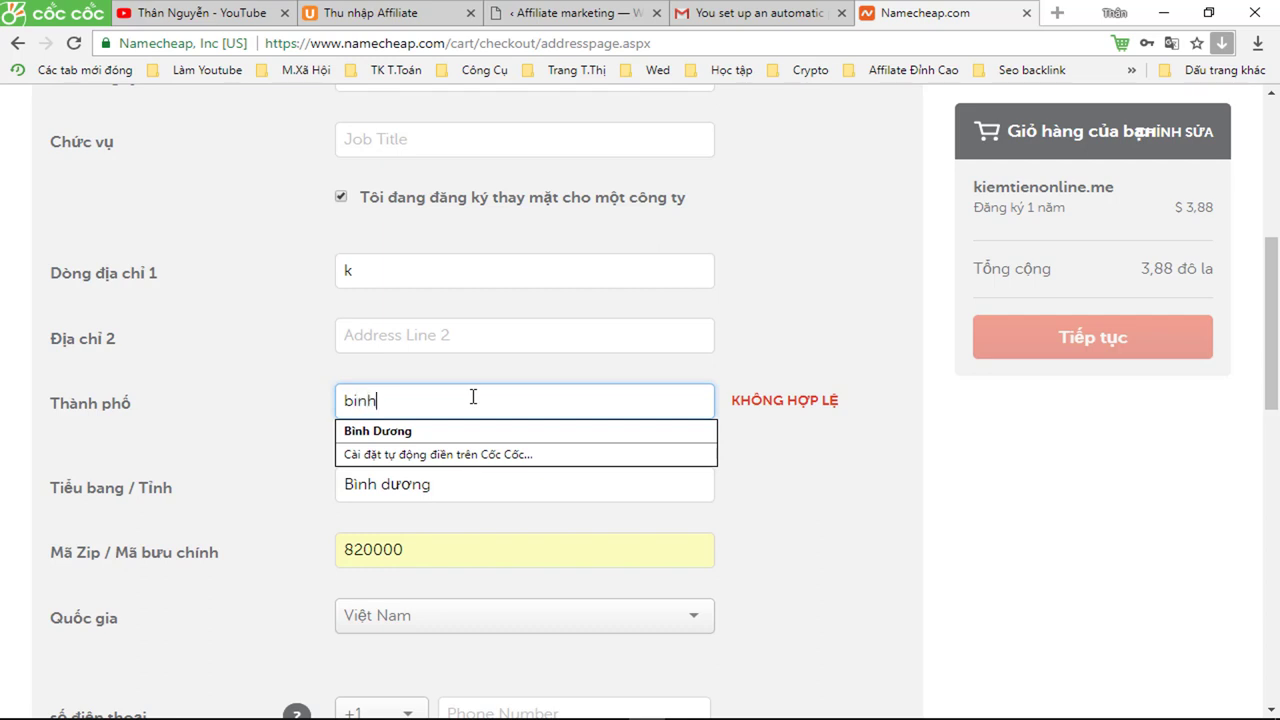
{"action": "type", "text": " dương"}
{"action": "left_click", "coordinate": [842, 478]}
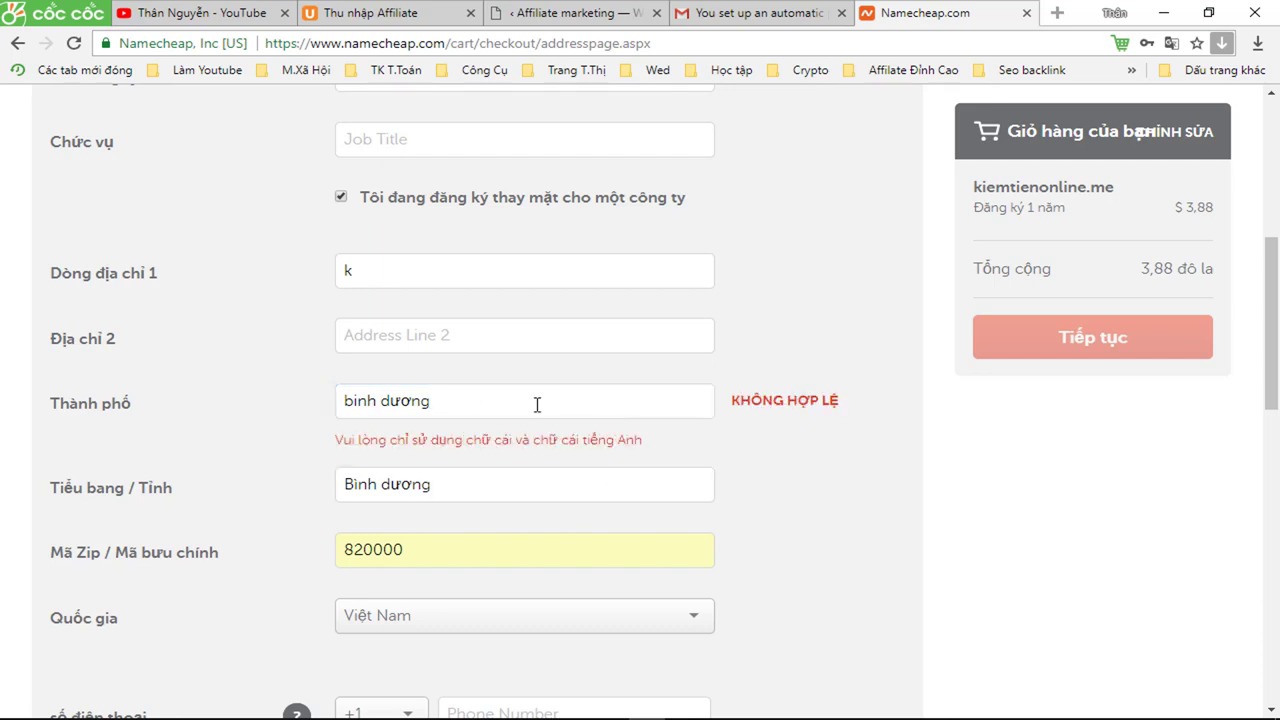
{"action": "left_click_drag", "start_coordinate": [447, 400], "coordinate": [309, 409]}
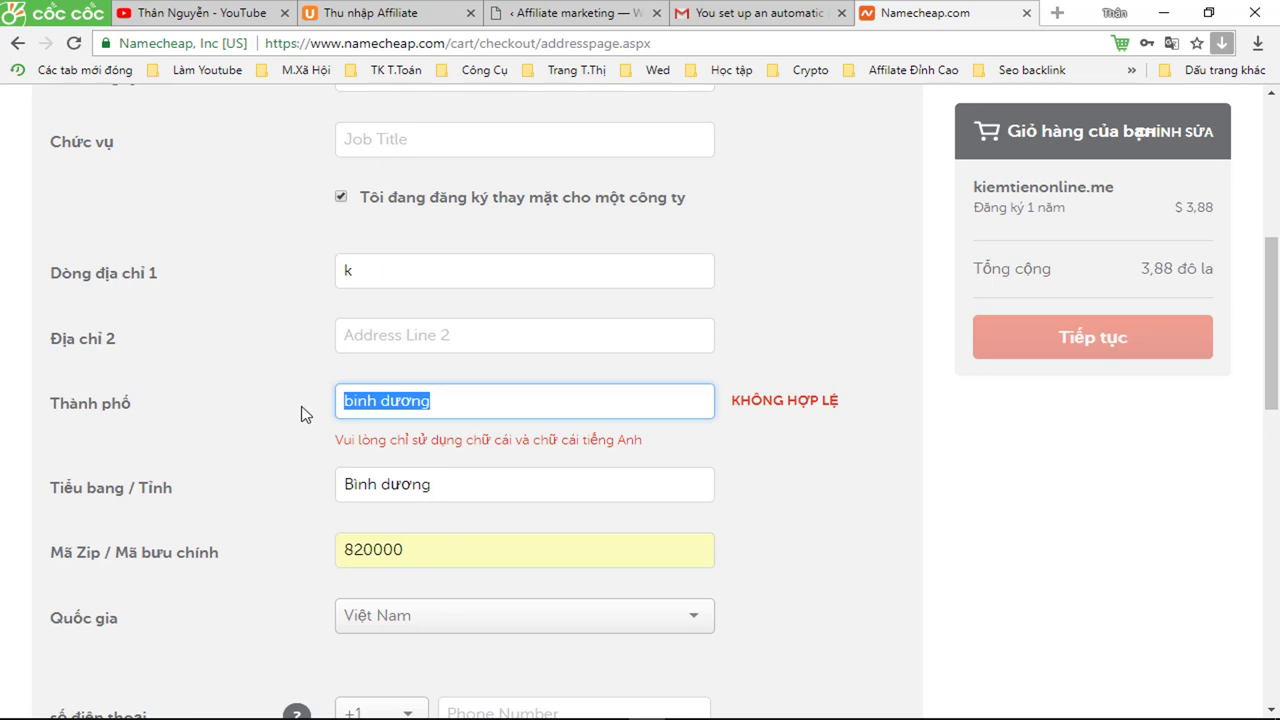
{"action": "type", "text": "Thu "}
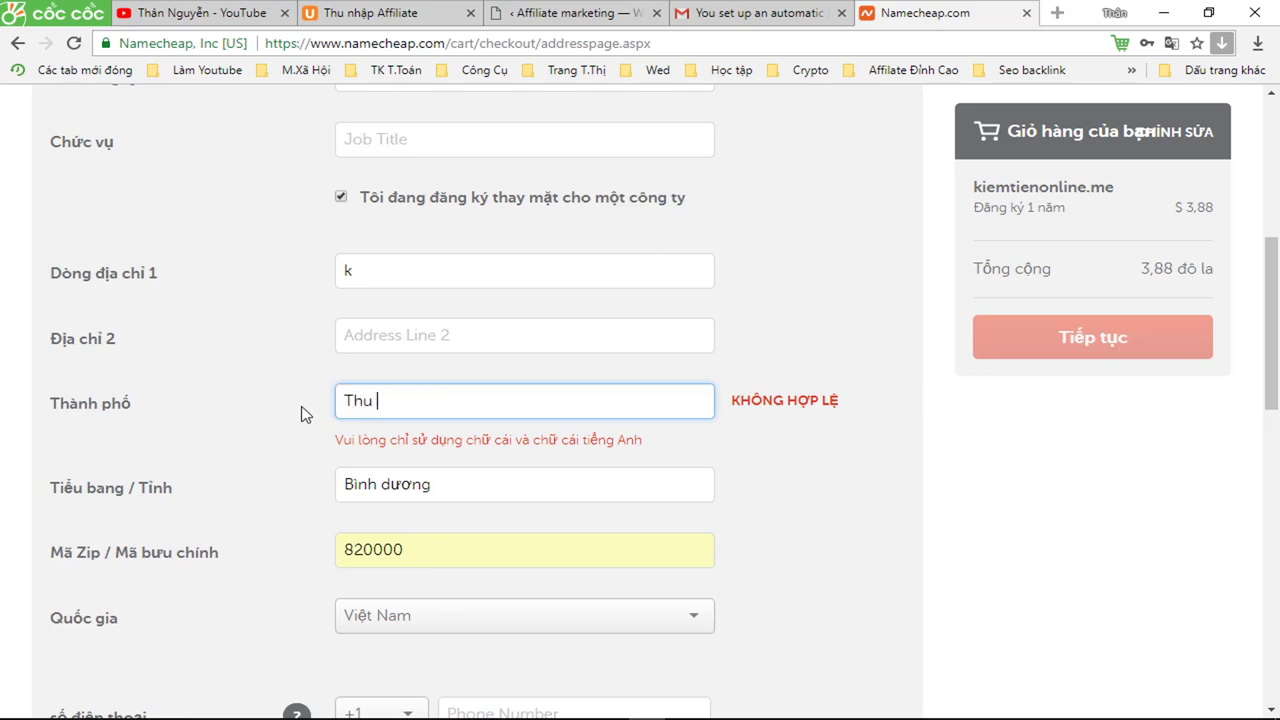
{"action": "type", "text": "dau Mot"}
{"action": "scroll", "coordinate": [566, 472], "scroll_direction": "down", "scroll_amount": 1}
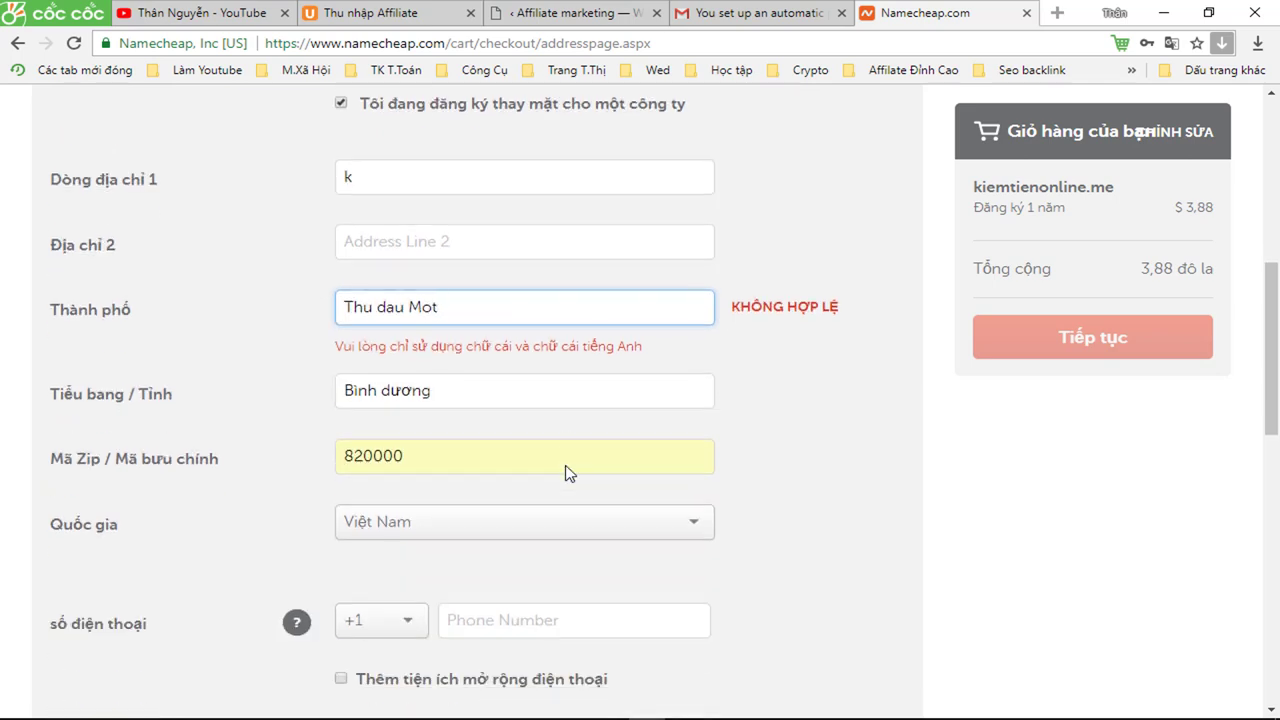
{"action": "scroll", "coordinate": [566, 472], "scroll_direction": "down", "scroll_amount": 1}
{"action": "left_click", "coordinate": [405, 528]}
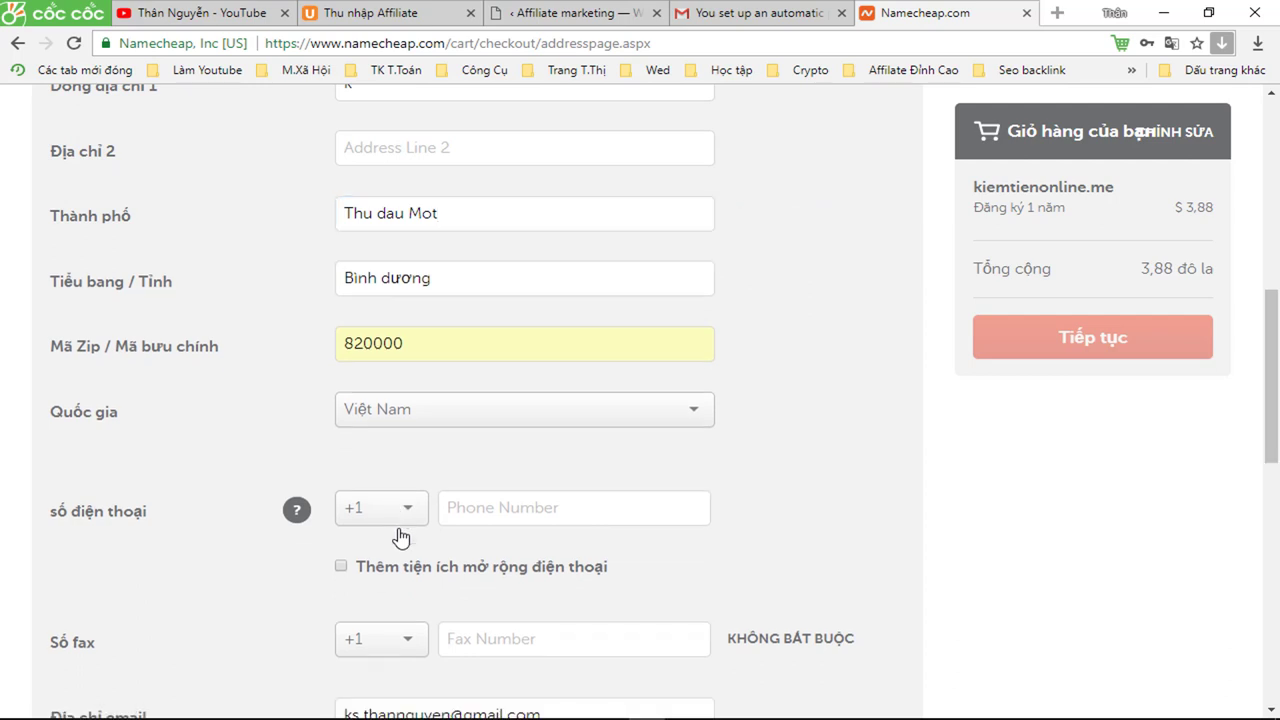
- Choose the +84 Vietnam country code and enter the contact phone number
{"action": "left_click", "coordinate": [489, 507]}
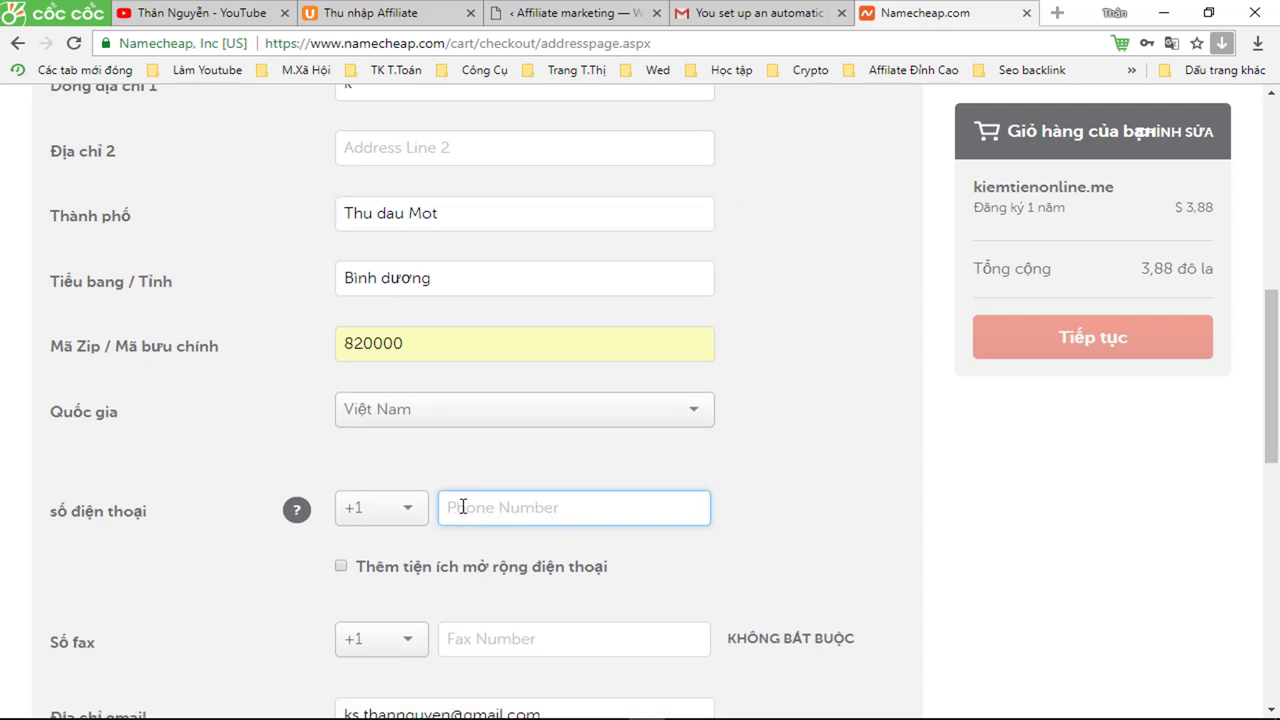
{"action": "left_click", "coordinate": [399, 515]}
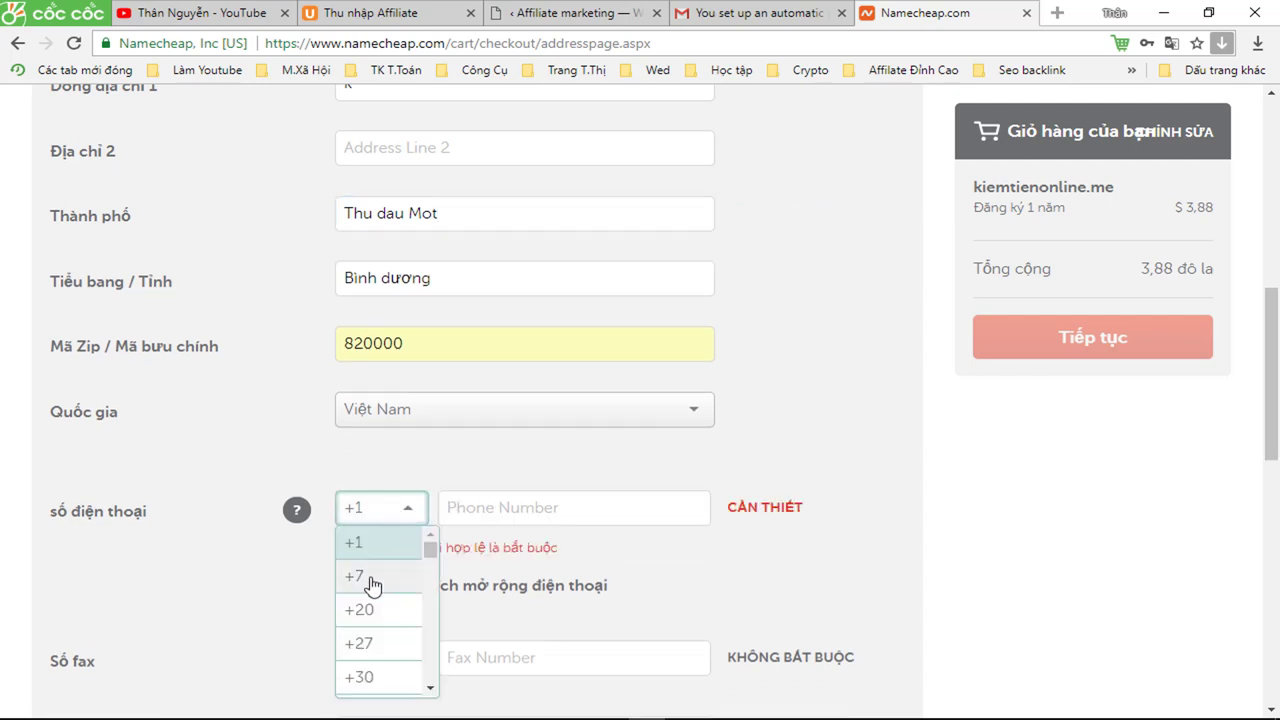
{"action": "scroll", "coordinate": [371, 600], "scroll_direction": "down", "scroll_amount": 4}
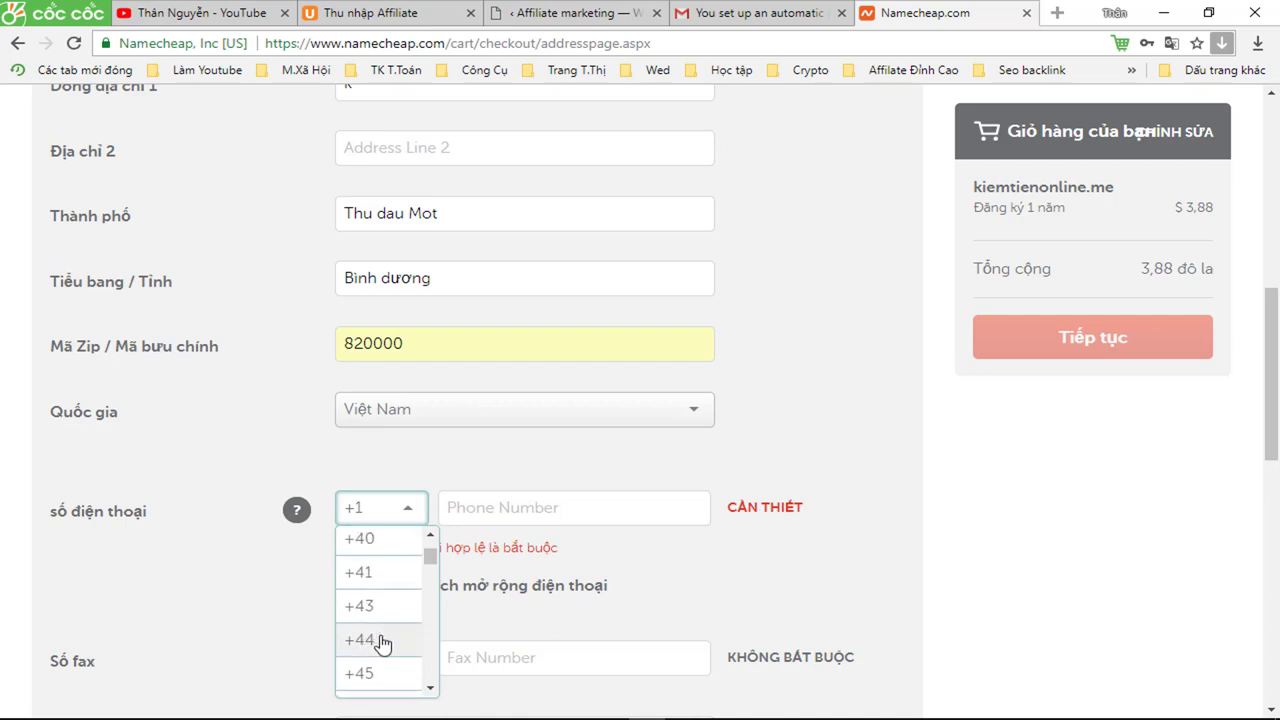
{"action": "scroll", "coordinate": [375, 640], "scroll_direction": "down", "scroll_amount": 5}
{"action": "scroll", "coordinate": [383, 651], "scroll_direction": "down", "scroll_amount": 4}
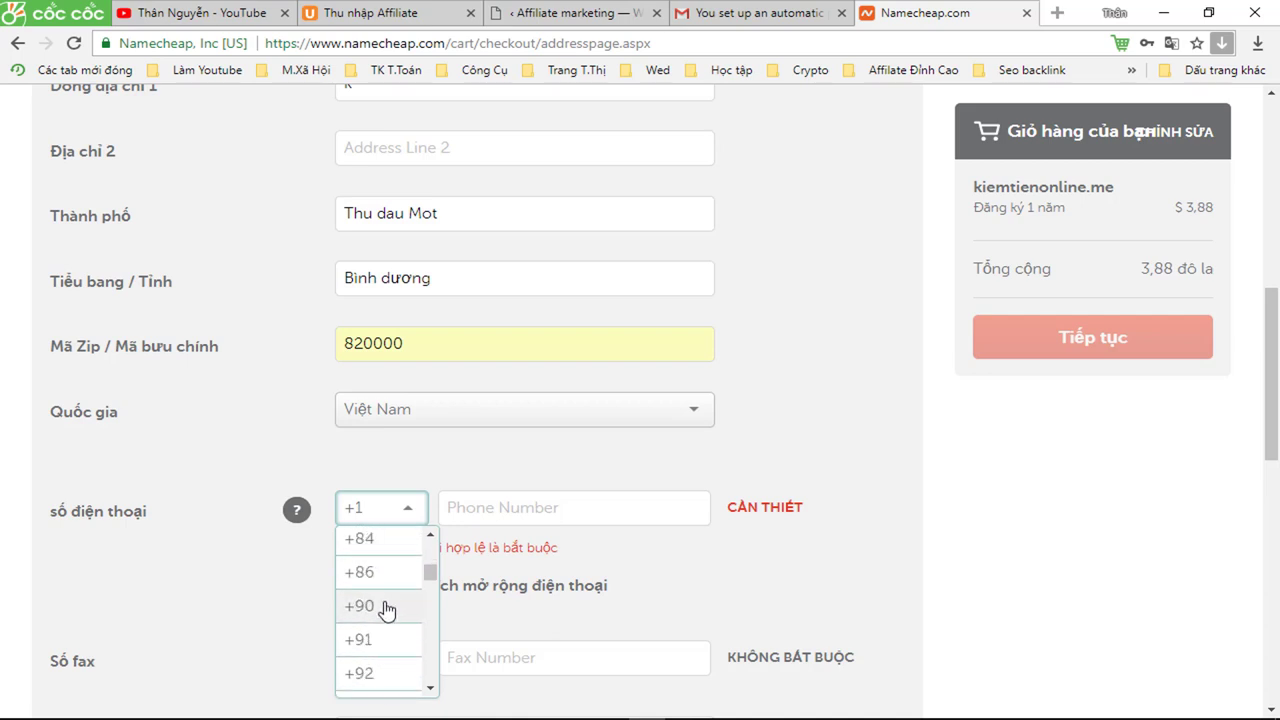
{"action": "left_click", "coordinate": [366, 538]}
{"action": "left_click", "coordinate": [490, 514]}
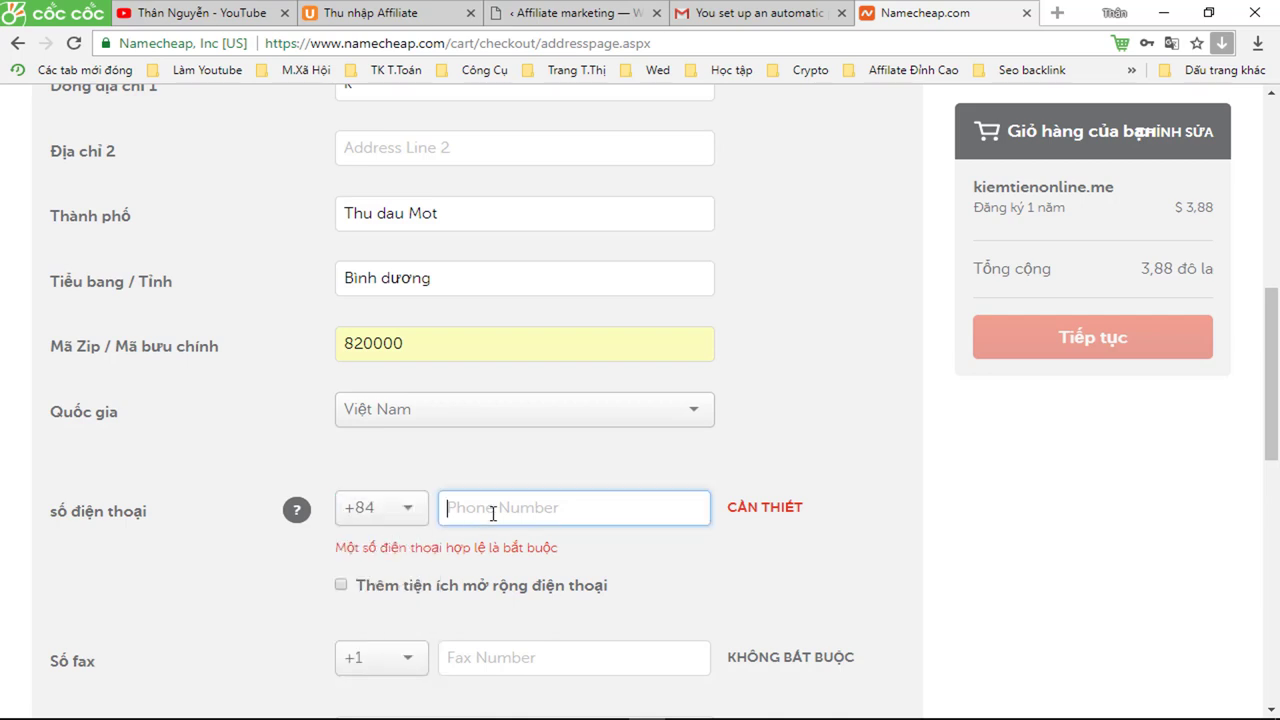
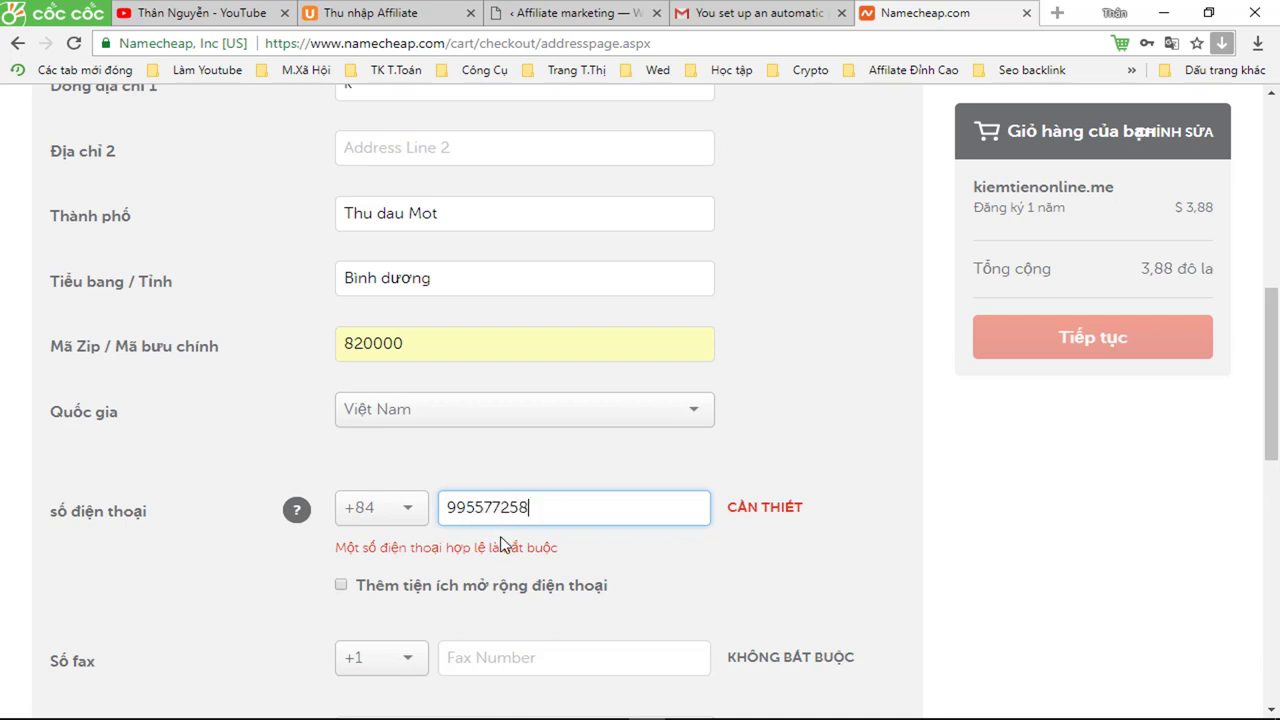
{"action": "scroll", "coordinate": [490, 660], "scroll_direction": "down", "scroll_amount": 3}
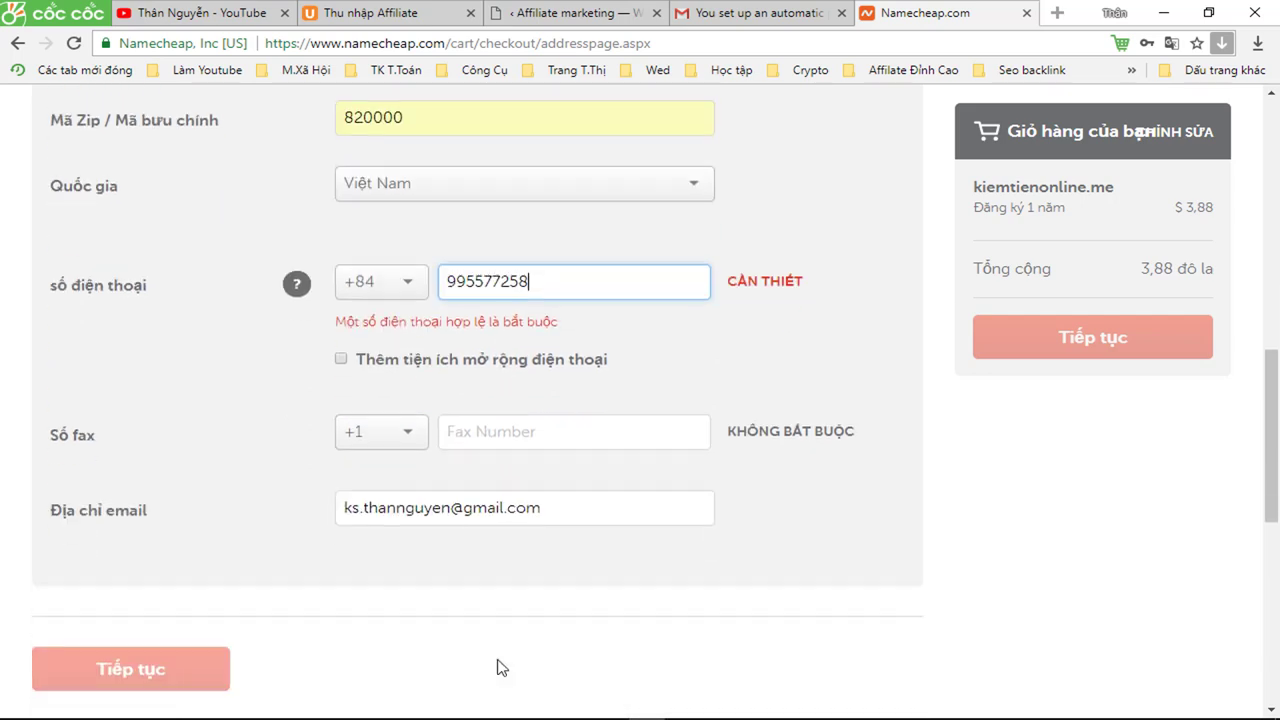
{"action": "scroll", "coordinate": [948, 490], "scroll_direction": "up", "scroll_amount": 3}
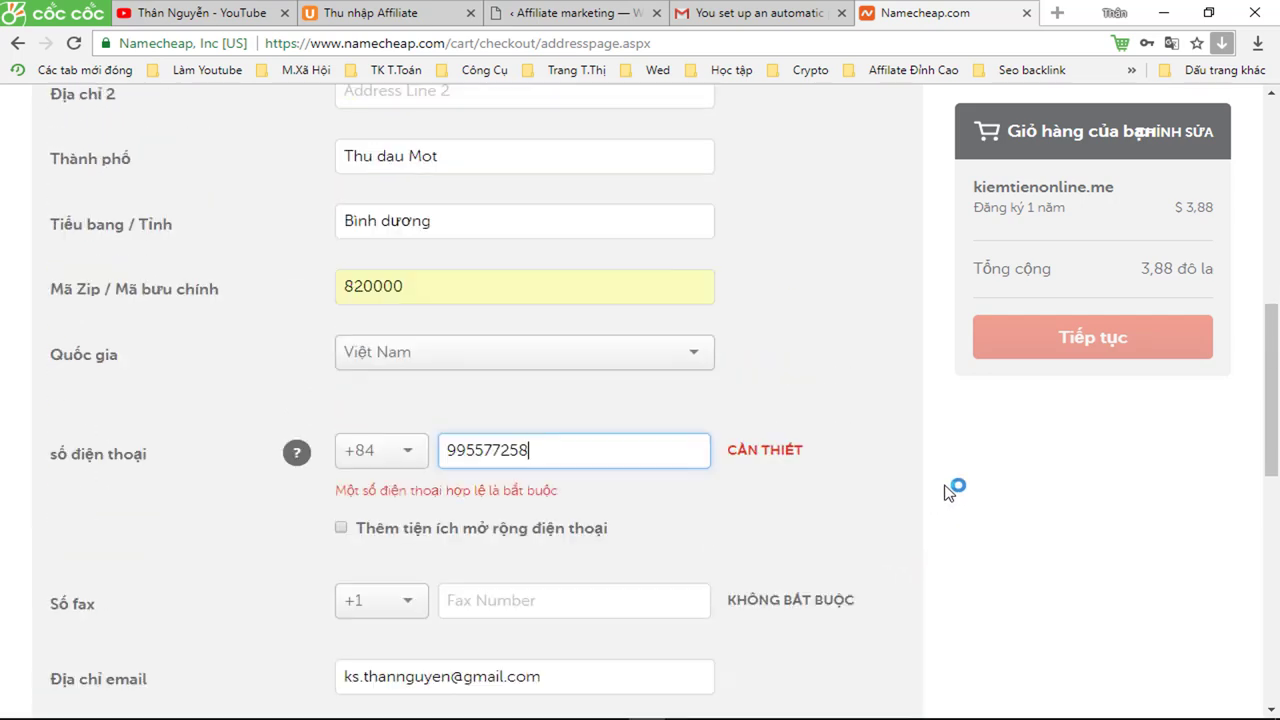
{"action": "scroll", "coordinate": [948, 490], "scroll_direction": "up", "scroll_amount": 3}
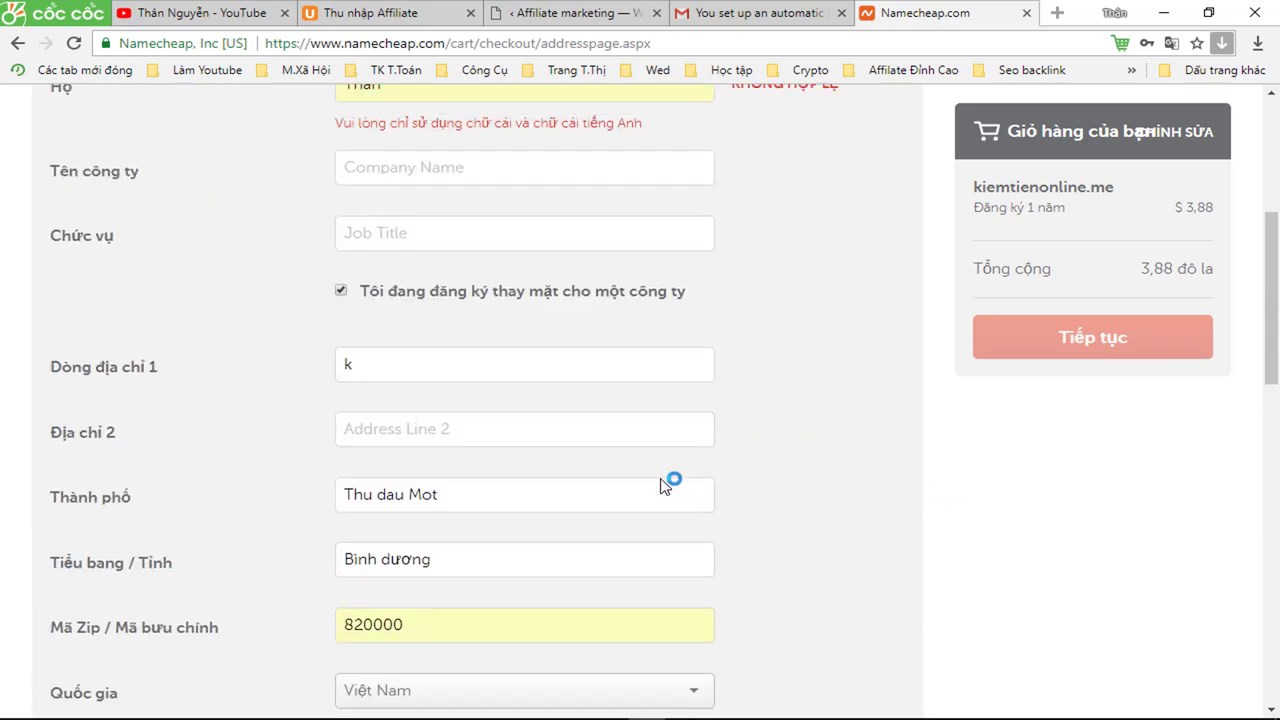
- Replace Address Line 1 with the full unaccented street address, including district and province
{"action": "left_click", "coordinate": [398, 371]}
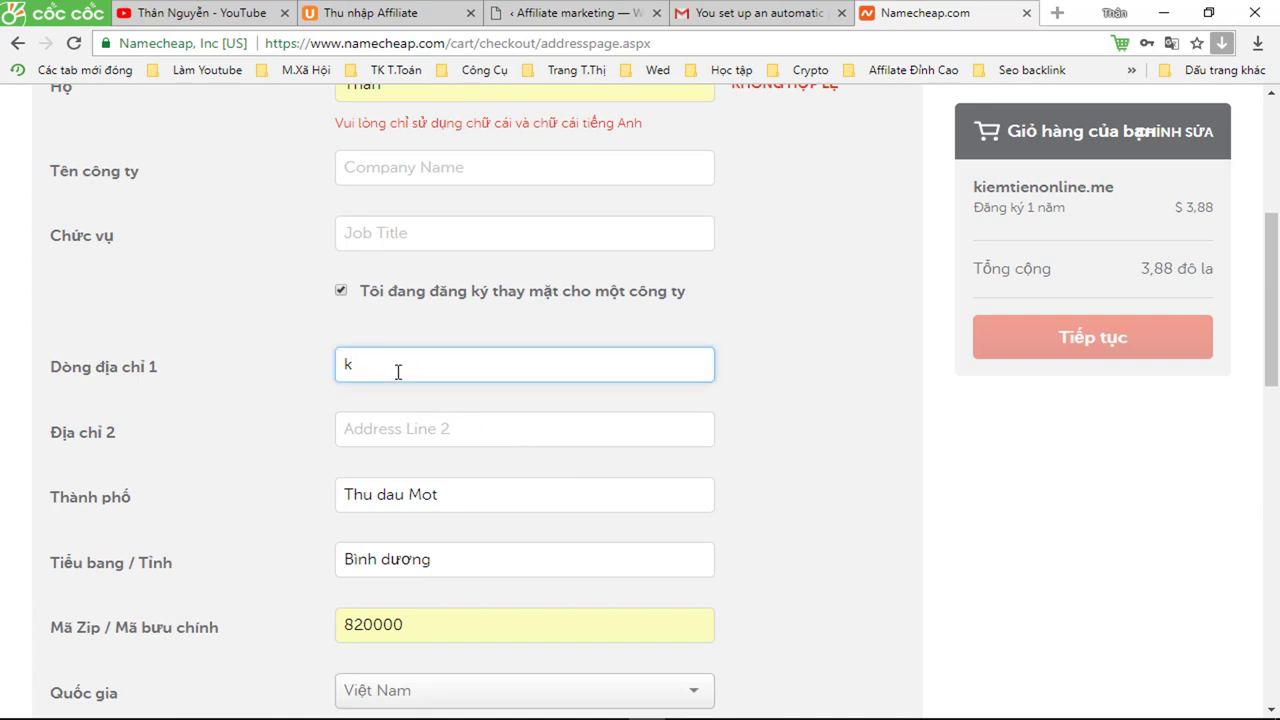
{"action": "type", "text": "k"}
{"action": "key", "text": "BackSpace"}
{"action": "type", "text": "so"}
{"action": "left_click", "coordinate": [403, 396]}
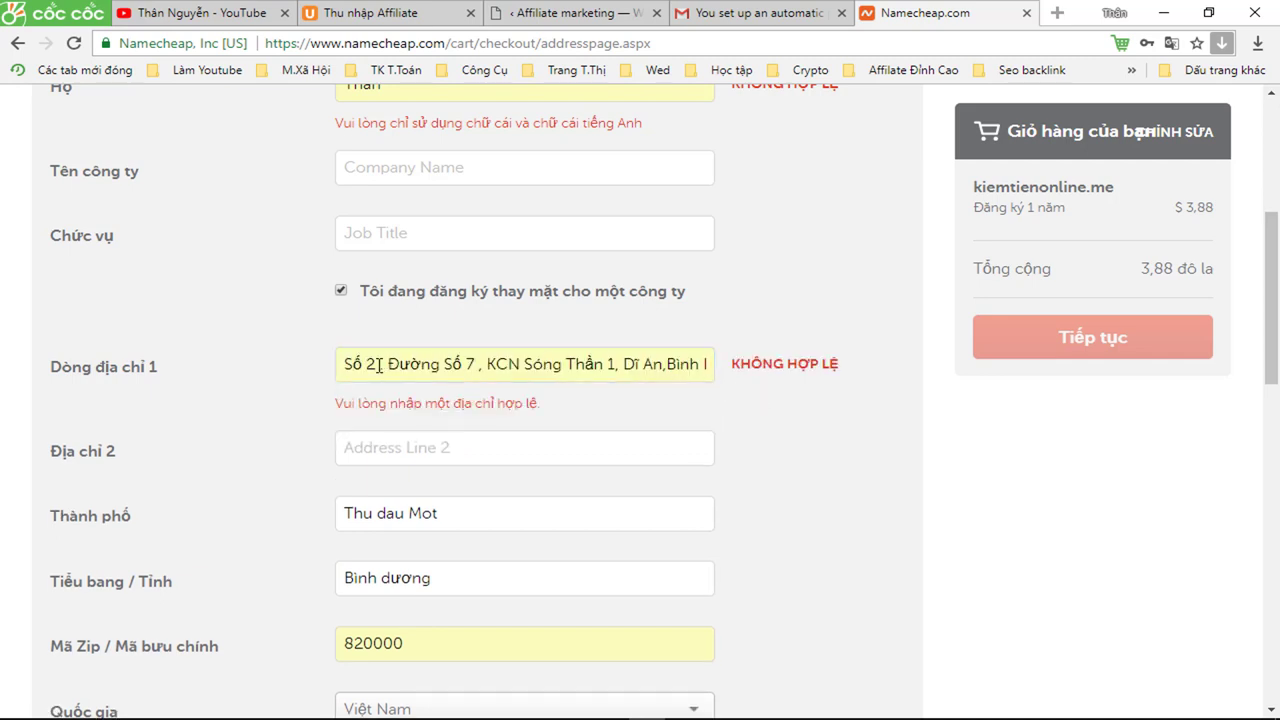
{"action": "left_click_drag", "start_coordinate": [345, 364], "coordinate": [757, 364]}
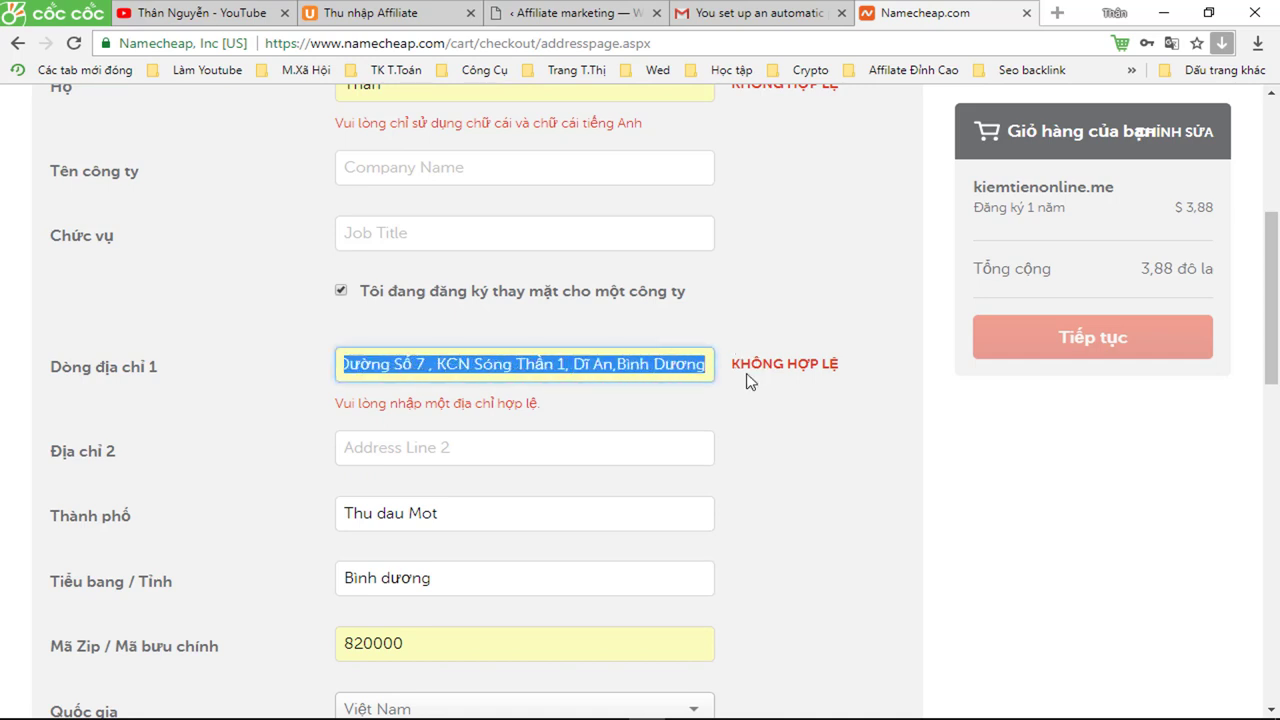
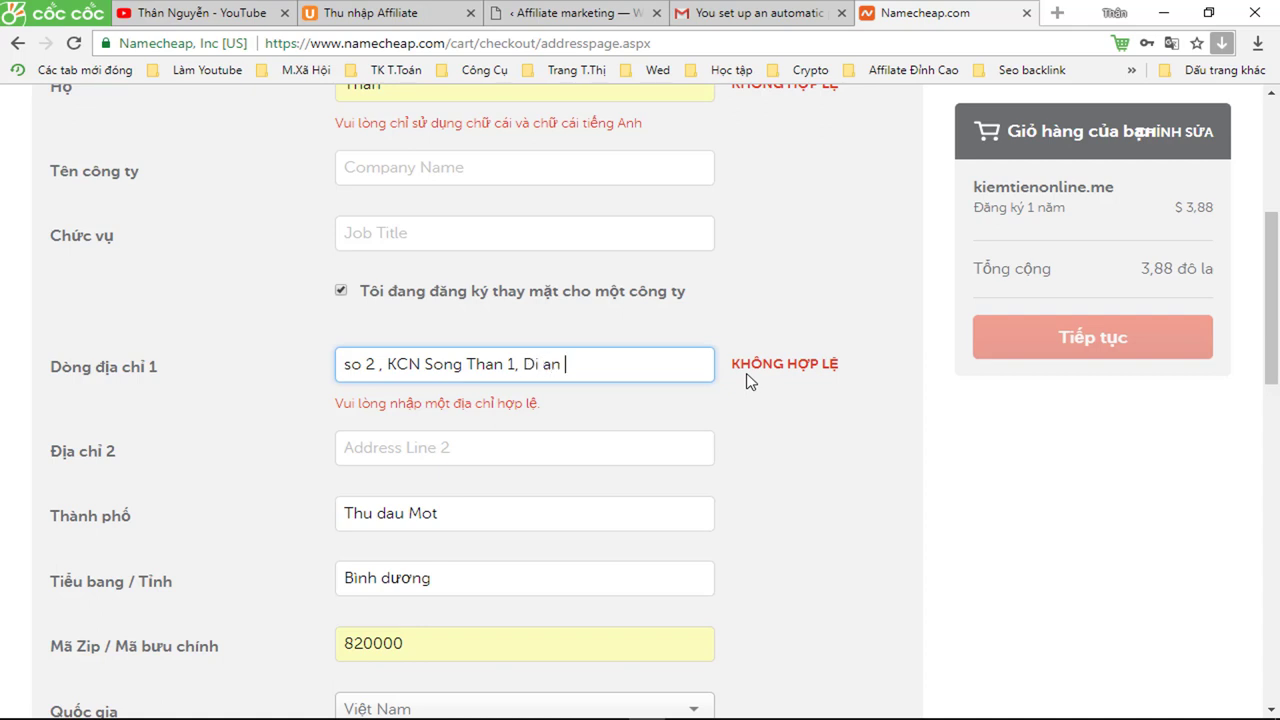
{"action": "left_click", "coordinate": [781, 243]}
{"action": "scroll", "coordinate": [802, 250], "scroll_direction": "up", "scroll_amount": 1}
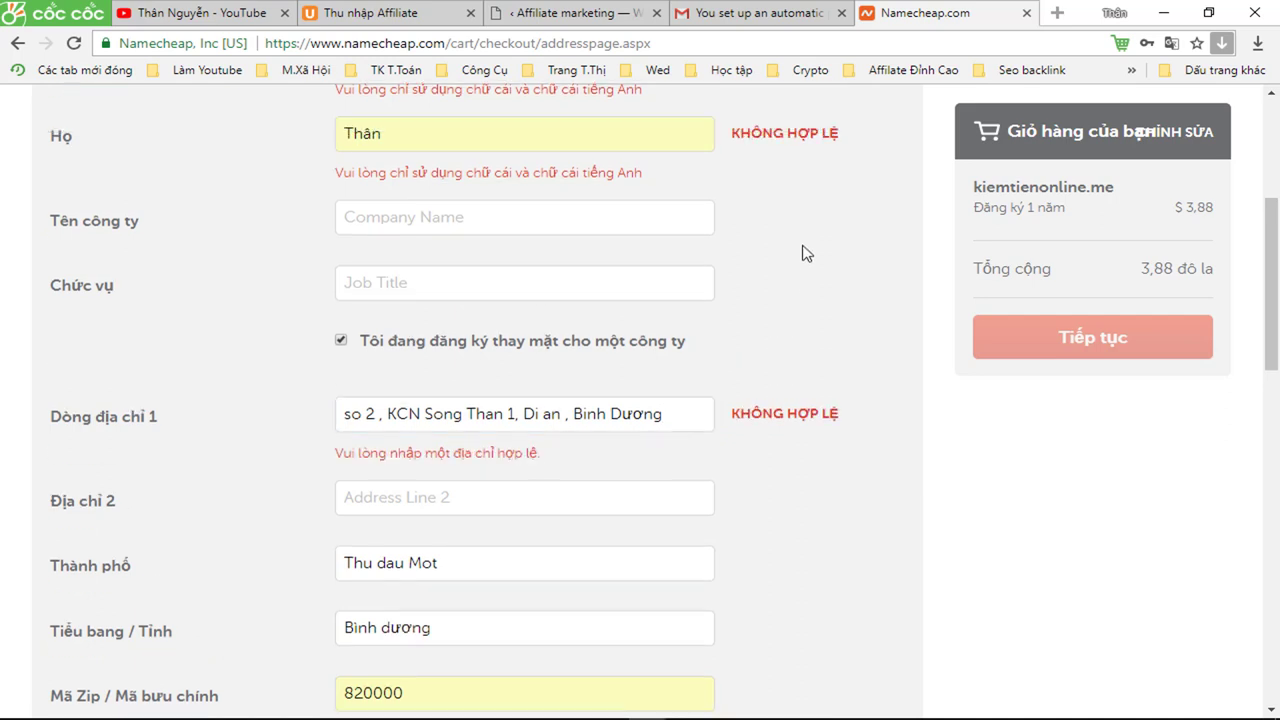
{"action": "scroll", "coordinate": [802, 253], "scroll_direction": "up", "scroll_amount": 3}
- Retype the first name in plain unaccented letters
{"action": "left_click", "coordinate": [528, 360]}
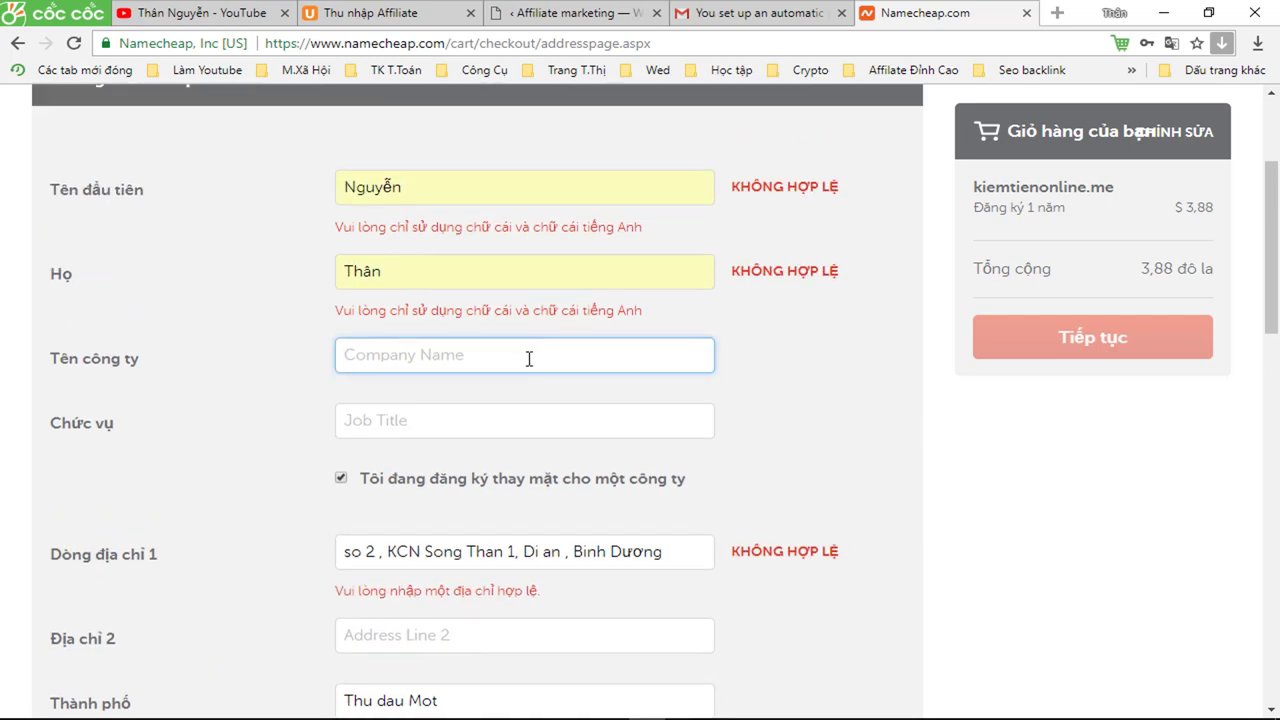
{"action": "scroll", "coordinate": [528, 358], "scroll_direction": "down", "scroll_amount": 1}
{"action": "scroll", "coordinate": [529, 363], "scroll_direction": "up", "scroll_amount": 2}
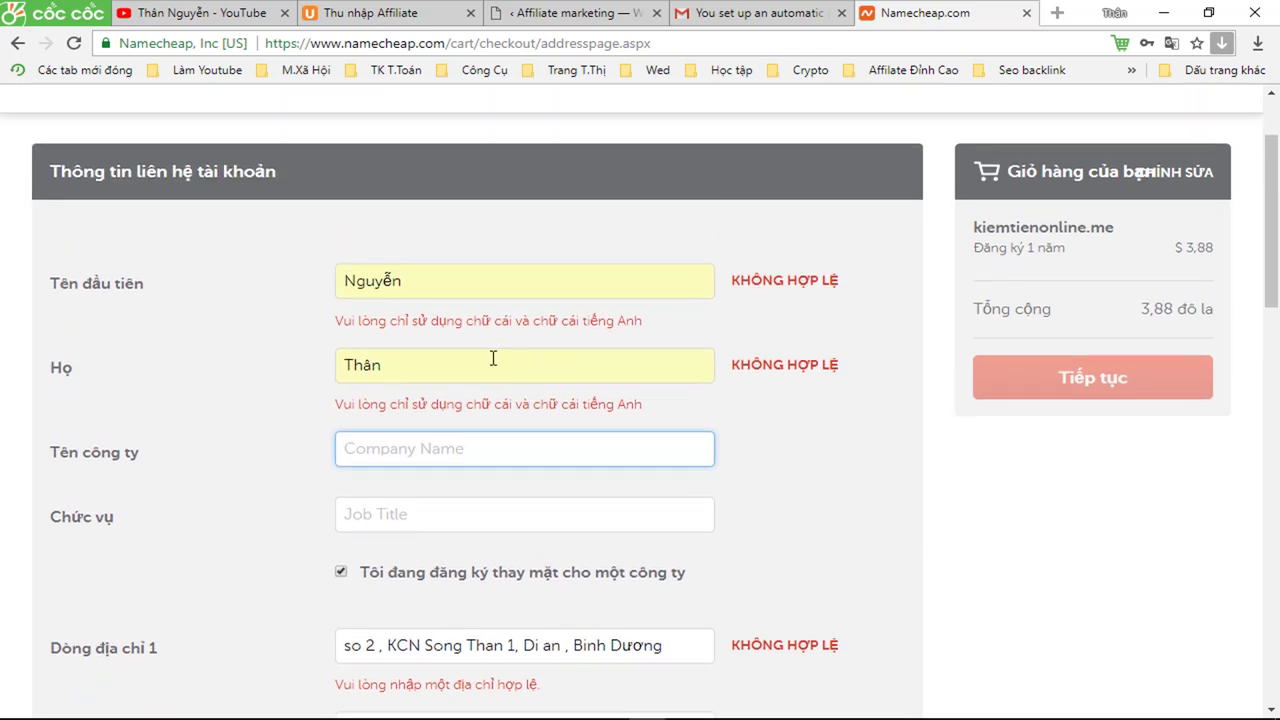
{"action": "left_click", "coordinate": [445, 285]}
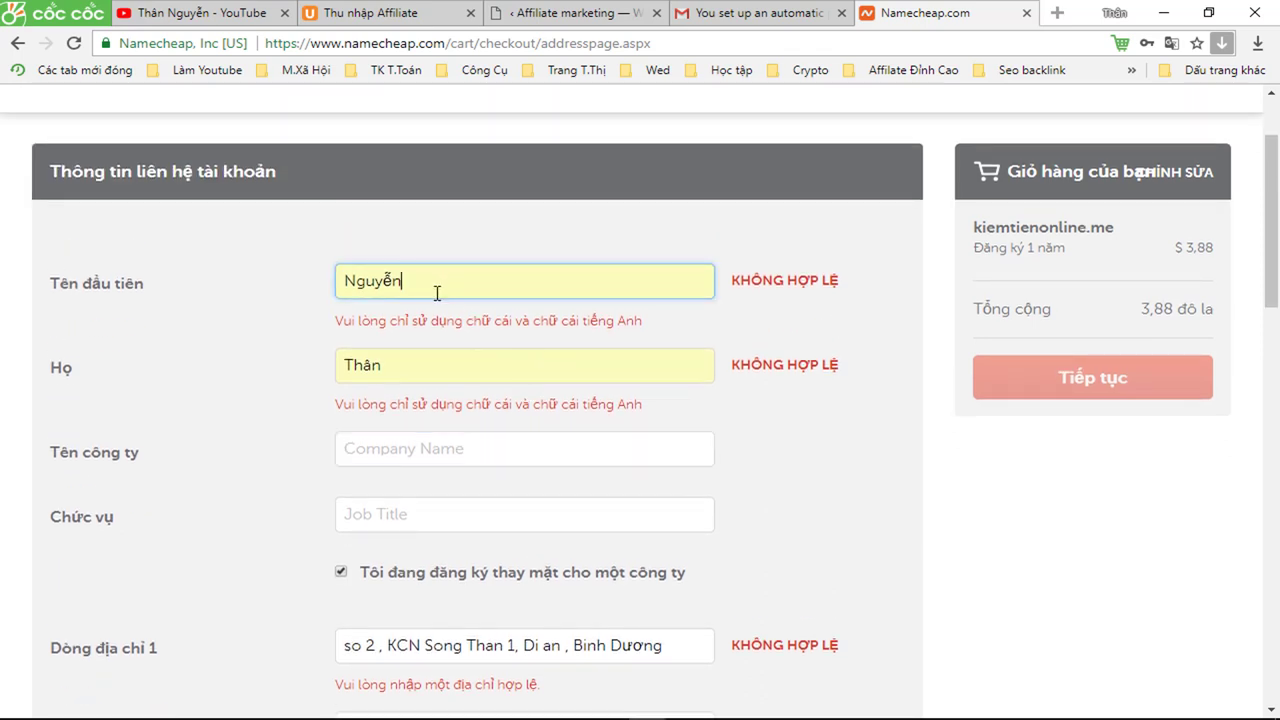
{"action": "key", "text": "BackSpace"}
{"action": "key", "text": "BackSpace"}
{"action": "key", "text": "BackSpace"}
{"action": "key", "text": "BackSpace"}
{"action": "key", "text": "BackSpace"}
{"action": "key", "text": "BackSpace"}
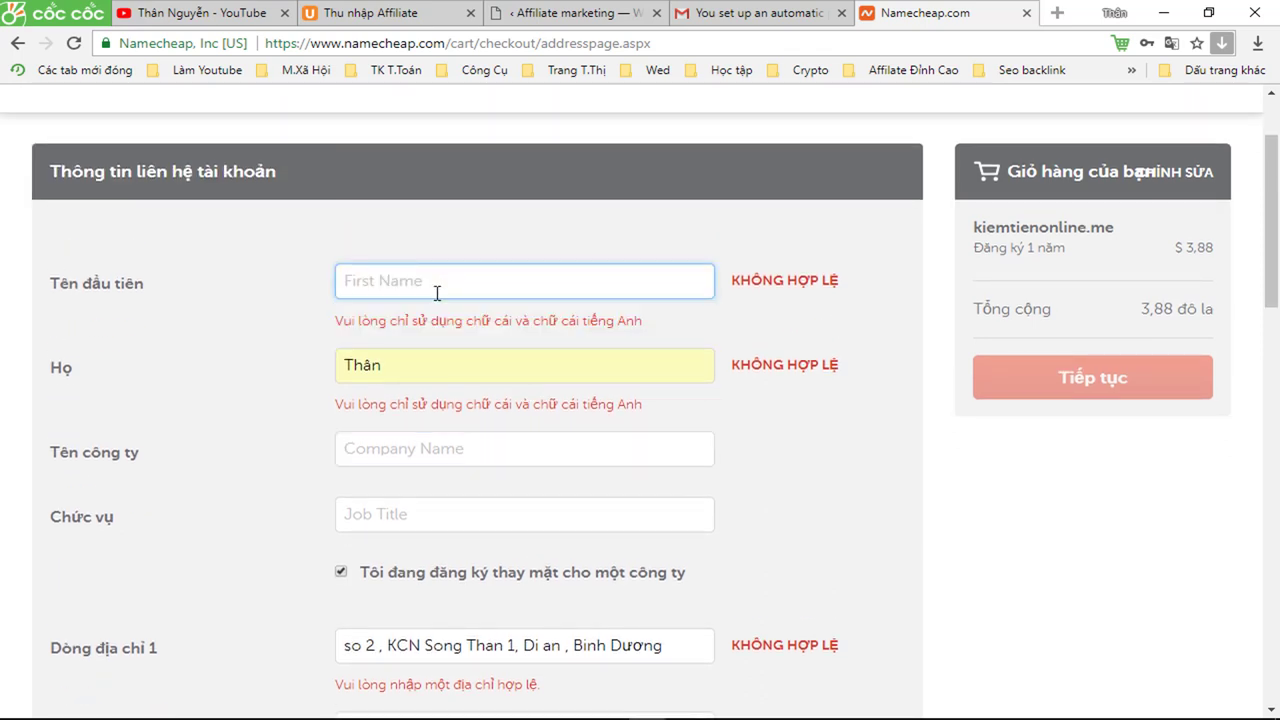
{"action": "type", "text": "D"}
- Retype the last name in plain unaccented letters so it validates
{"action": "left_click", "coordinate": [405, 364]}
{"action": "key", "text": "BackSpace"}
{"action": "key", "text": "BackSpace"}
{"action": "key", "text": "BackSpace"}
{"action": "key", "text": "BackSpace"}
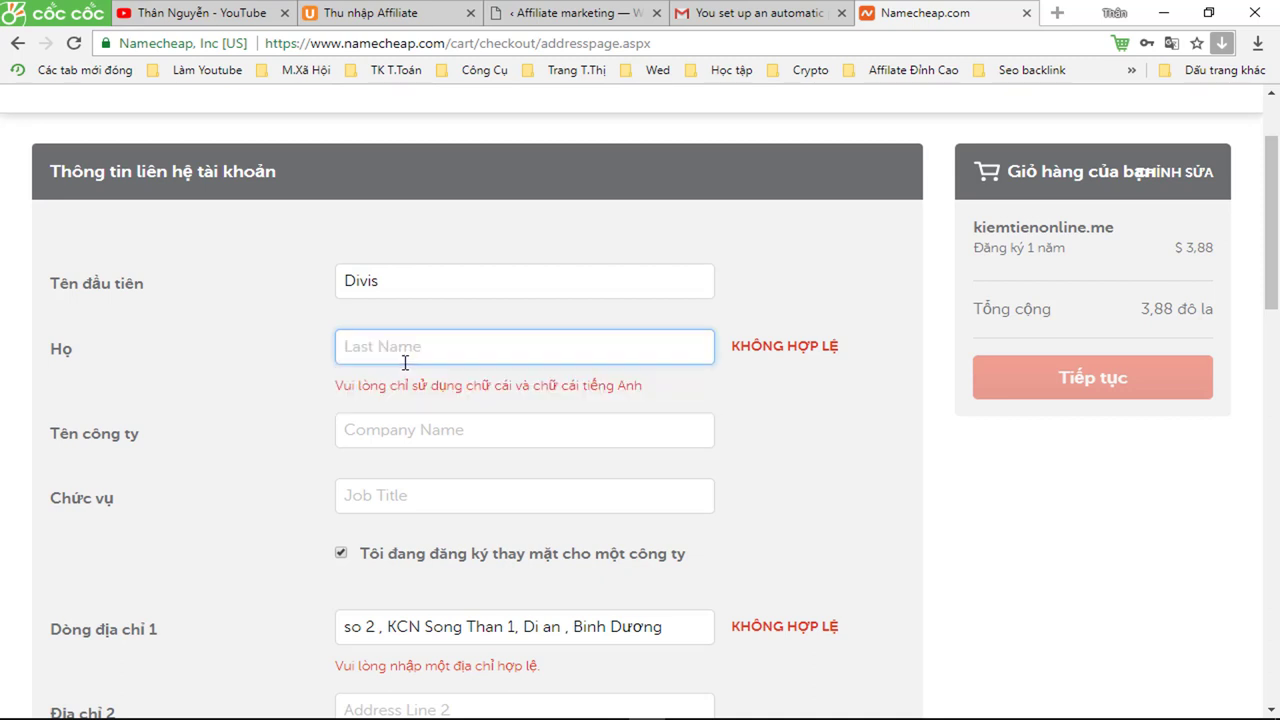
{"action": "type", "text": "Than"}
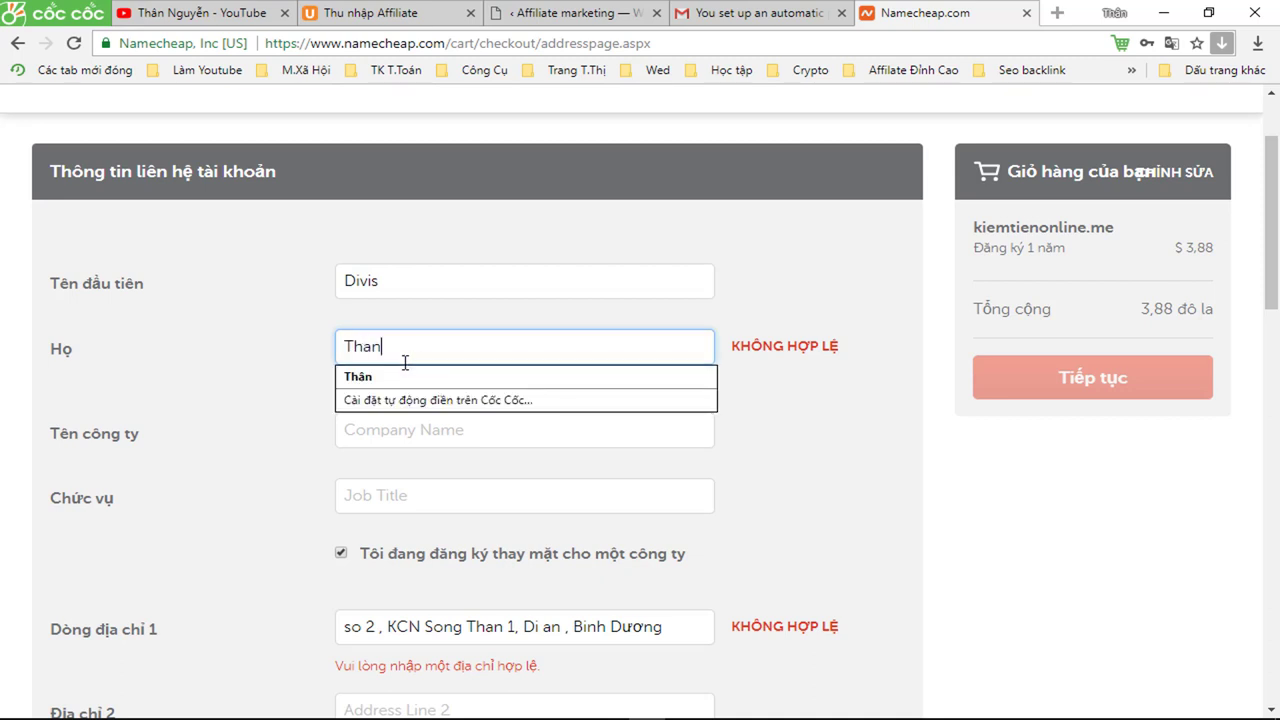
{"action": "left_click", "coordinate": [836, 385]}
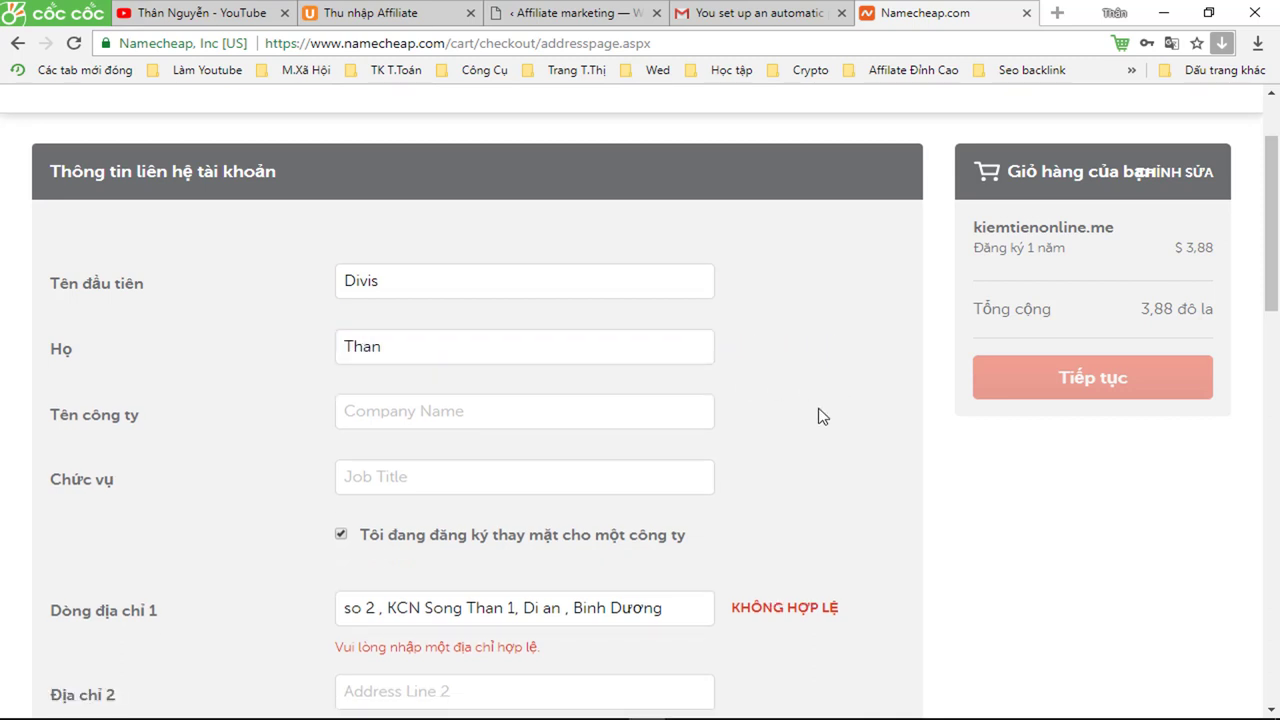
{"action": "scroll", "coordinate": [818, 416], "scroll_direction": "down", "scroll_amount": 2}
{"action": "scroll", "coordinate": [818, 416], "scroll_direction": "down", "scroll_amount": 2}
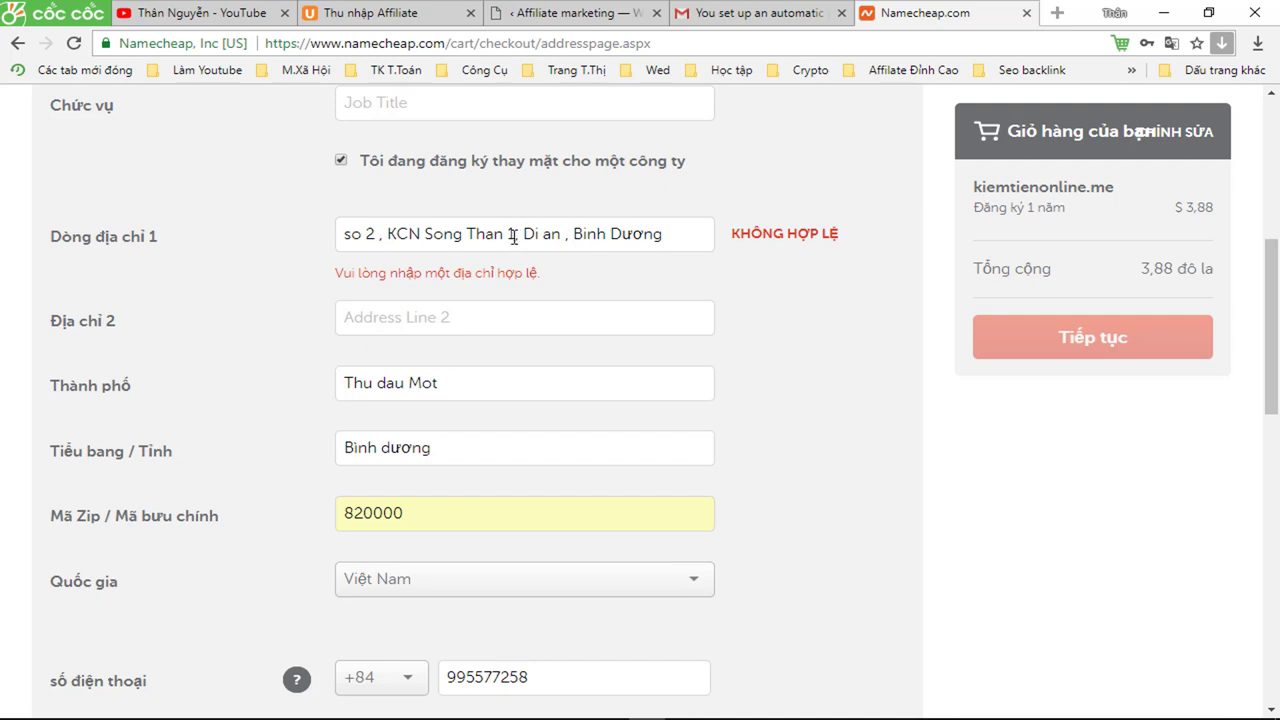
- Move the district and province text from Address Line 1 into Address Line 2
{"action": "left_click_drag", "start_coordinate": [513, 236], "coordinate": [719, 245]}
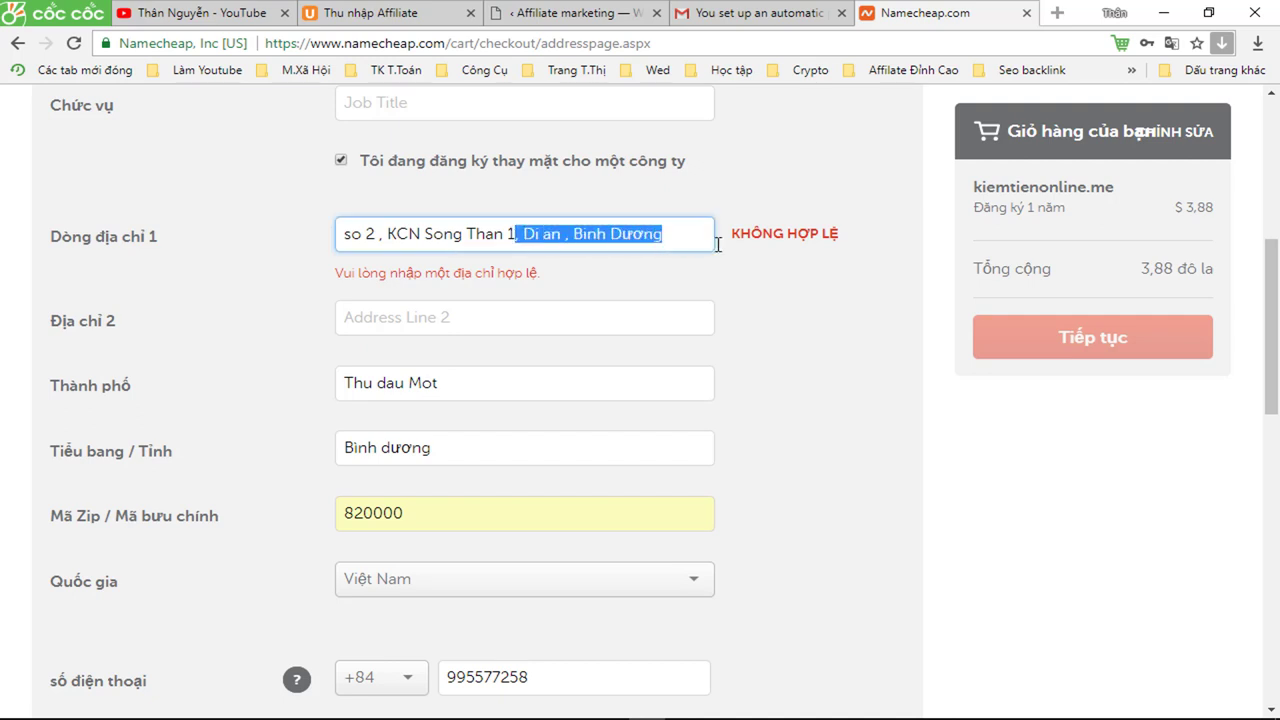
{"action": "right_click", "coordinate": [603, 232]}
{"action": "left_click", "coordinate": [643, 245]}
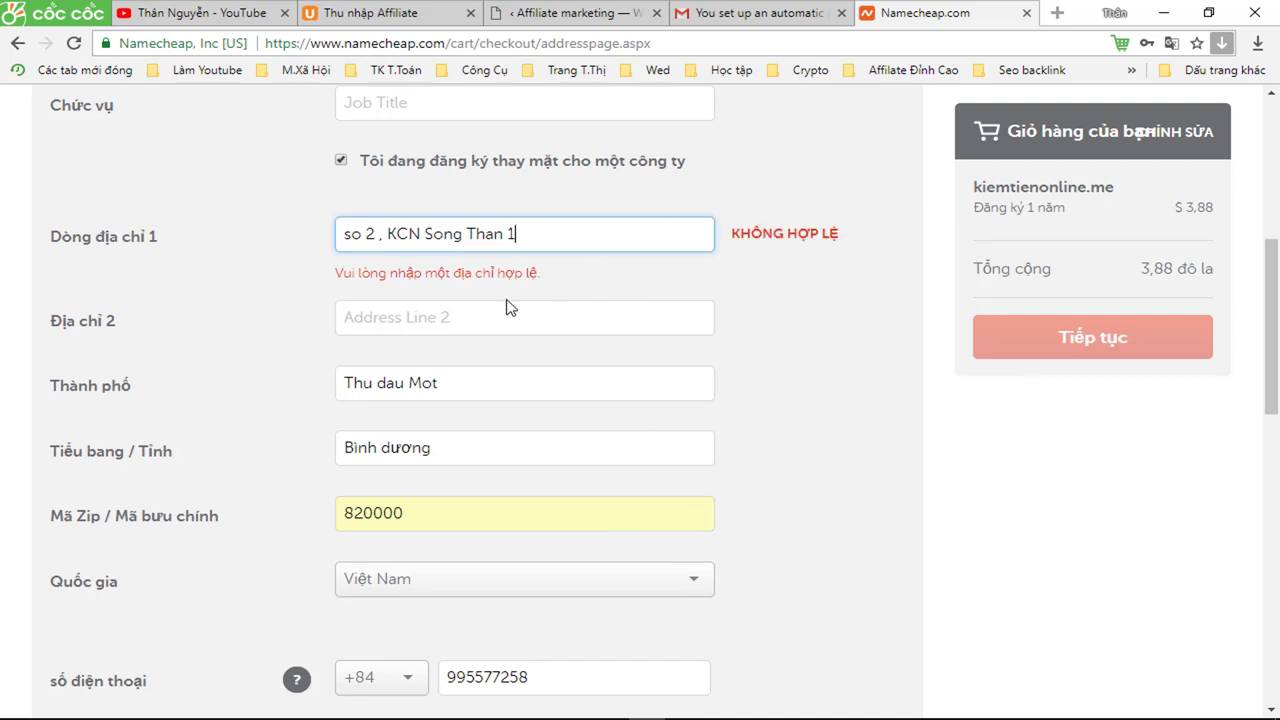
{"action": "left_click", "coordinate": [438, 316]}
{"action": "right_click", "coordinate": [437, 312]}
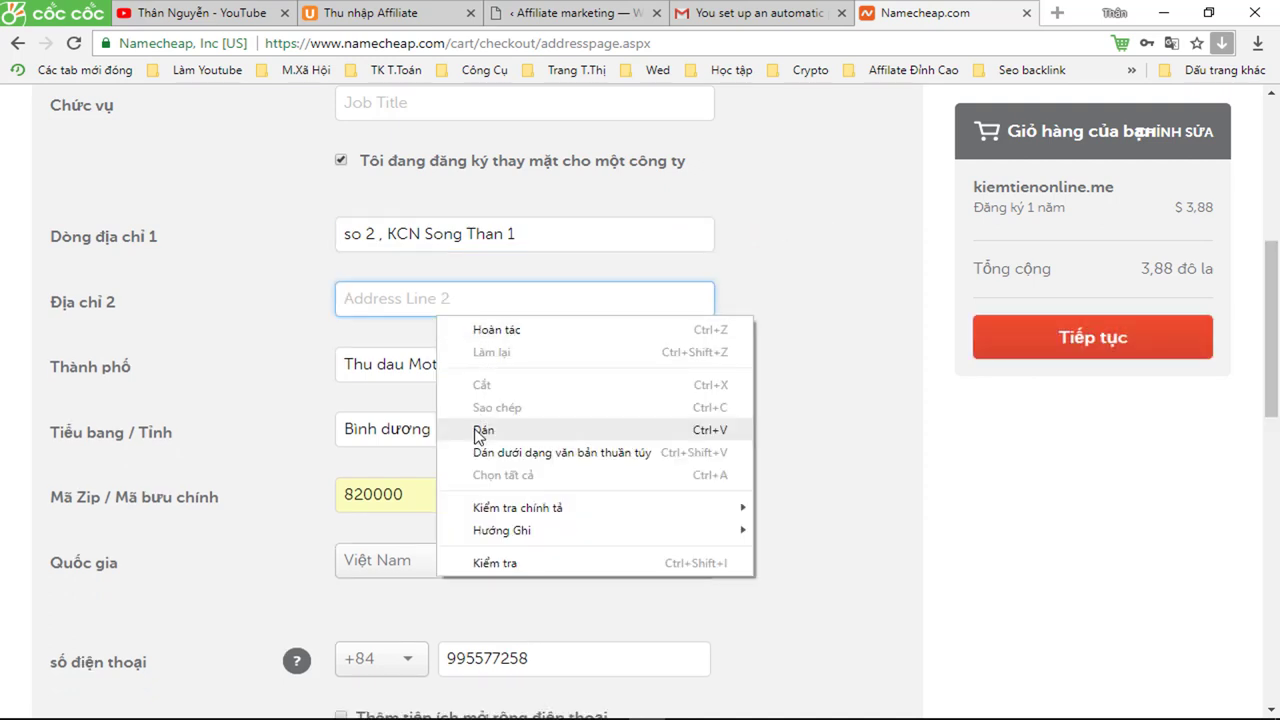
{"action": "left_click", "coordinate": [476, 432]}
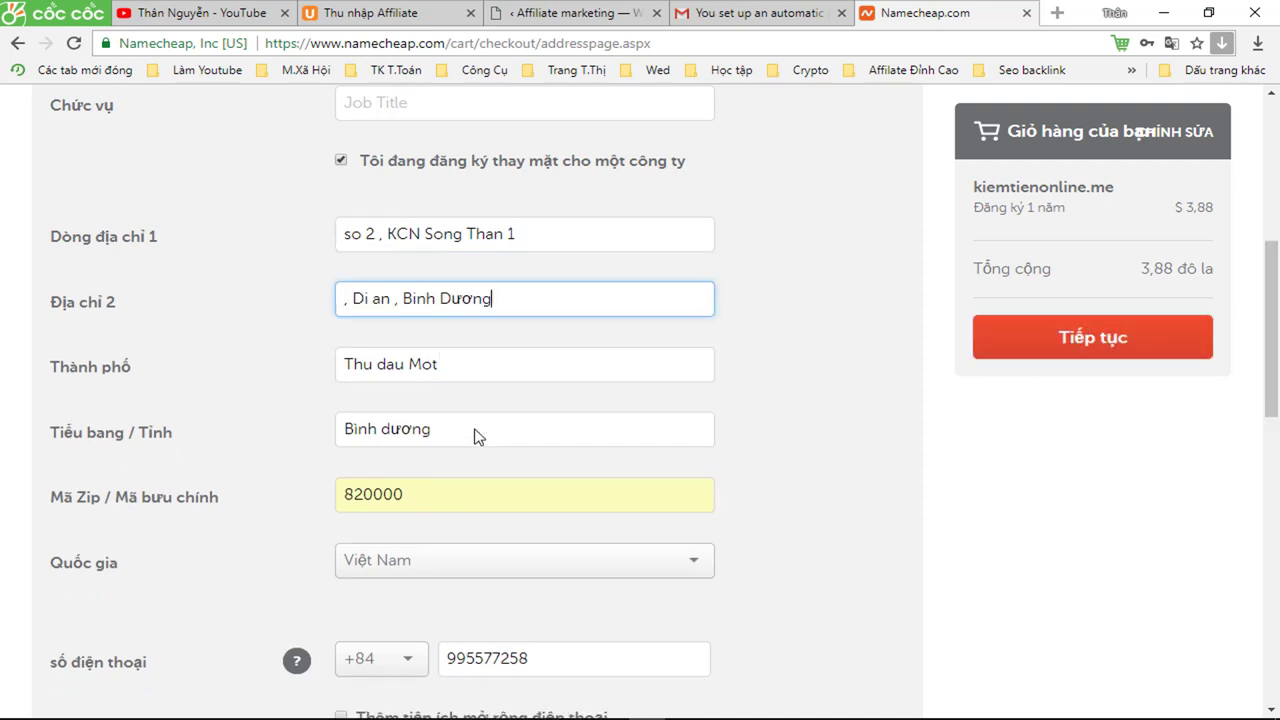
- Trim Address Line 2 down to just the district name, removing comma and province
{"action": "left_click", "coordinate": [354, 305]}
{"action": "key", "text": "BackSpace"}
{"action": "key", "text": "BackSpace"}
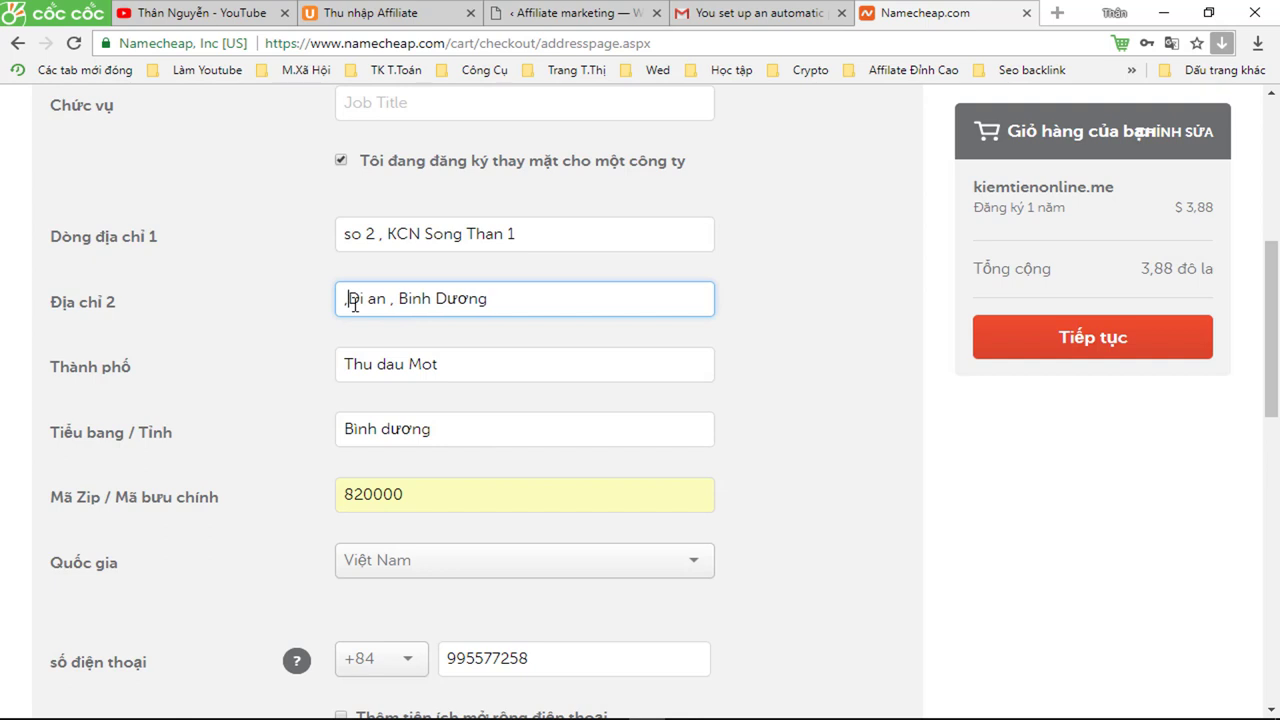
{"action": "left_click", "coordinate": [694, 362]}
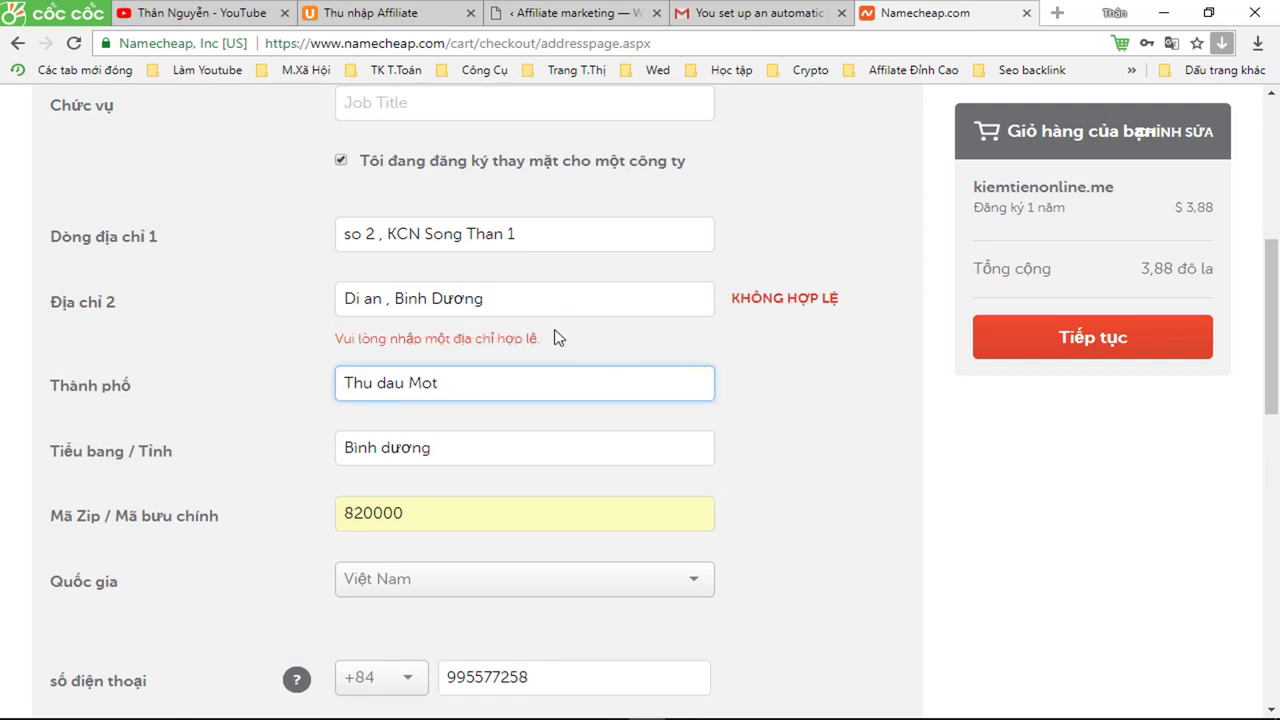
{"action": "left_click", "coordinate": [494, 303]}
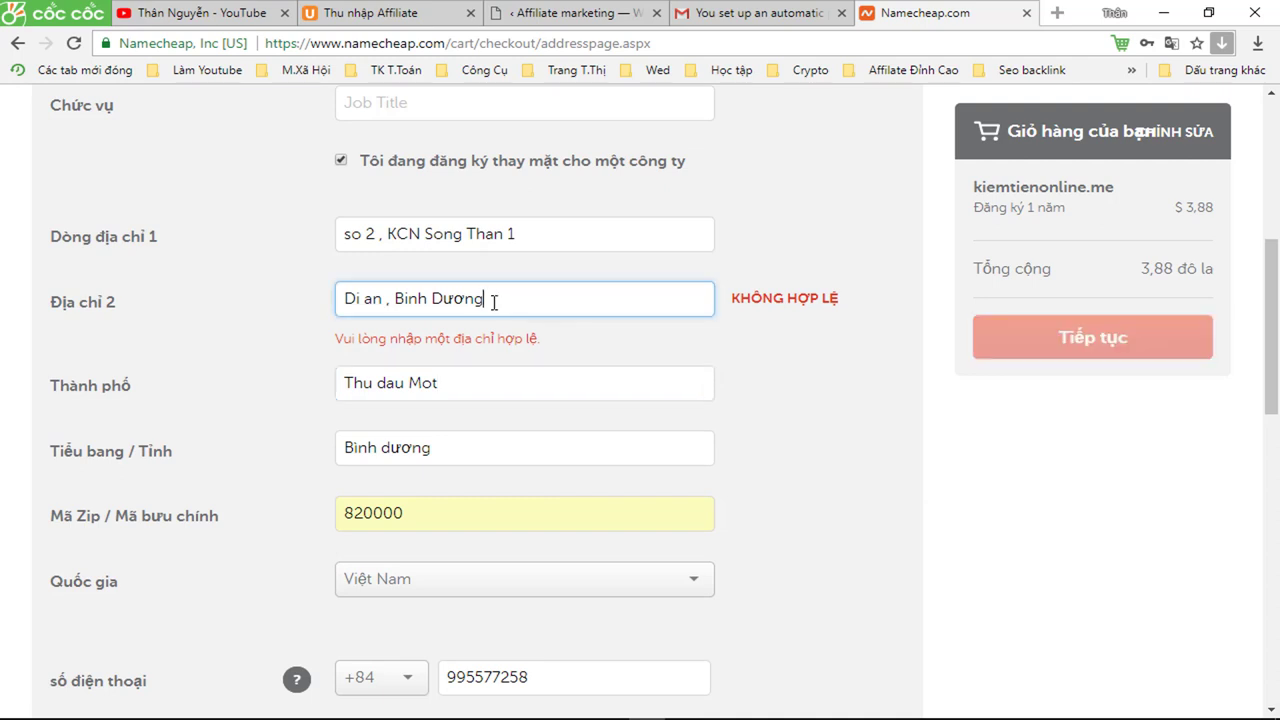
{"action": "key", "text": "BackSpace"}
{"action": "key", "text": "BackSpace"}
{"action": "key", "text": "BackSpace"}
{"action": "left_click", "coordinate": [784, 441]}
{"action": "scroll", "coordinate": [784, 441], "scroll_direction": "down", "scroll_amount": 4}
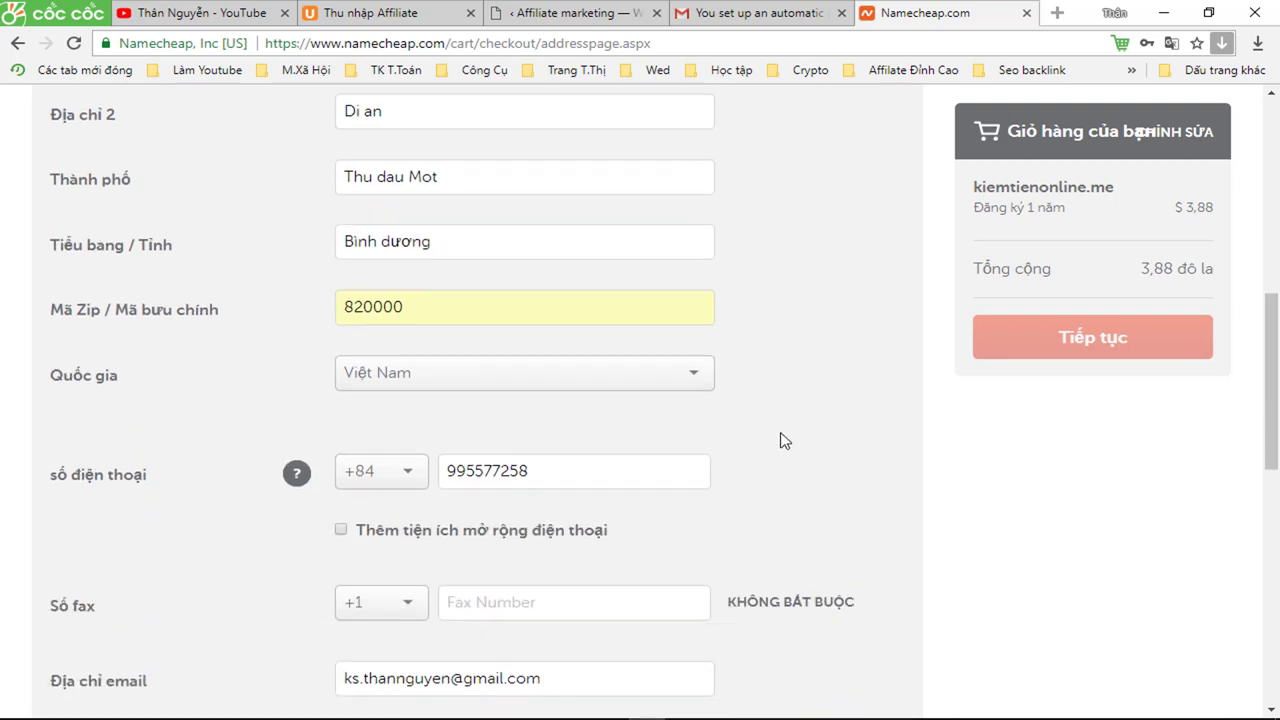
- Enable the phone extension option and place the caret in its field
{"action": "scroll", "coordinate": [784, 441], "scroll_direction": "down", "scroll_amount": 2}
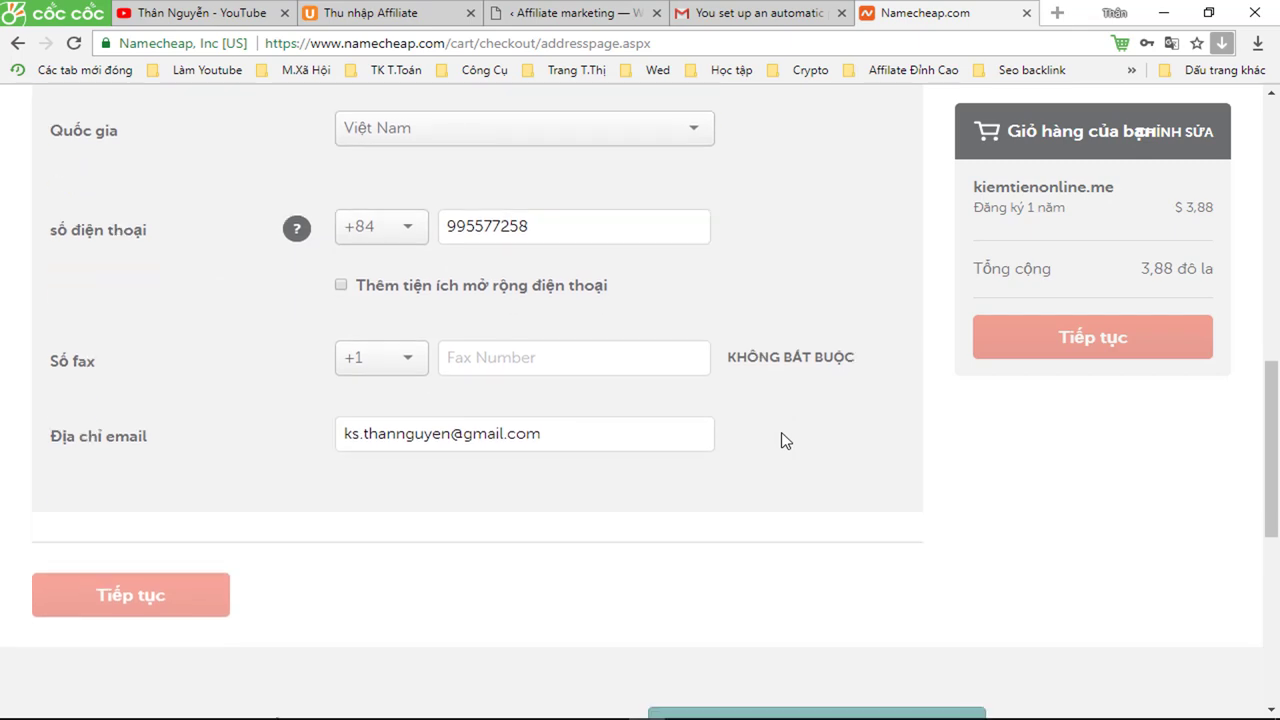
{"action": "scroll", "coordinate": [784, 441], "scroll_direction": "up", "scroll_amount": 6}
{"action": "scroll", "coordinate": [784, 441], "scroll_direction": "up", "scroll_amount": 5}
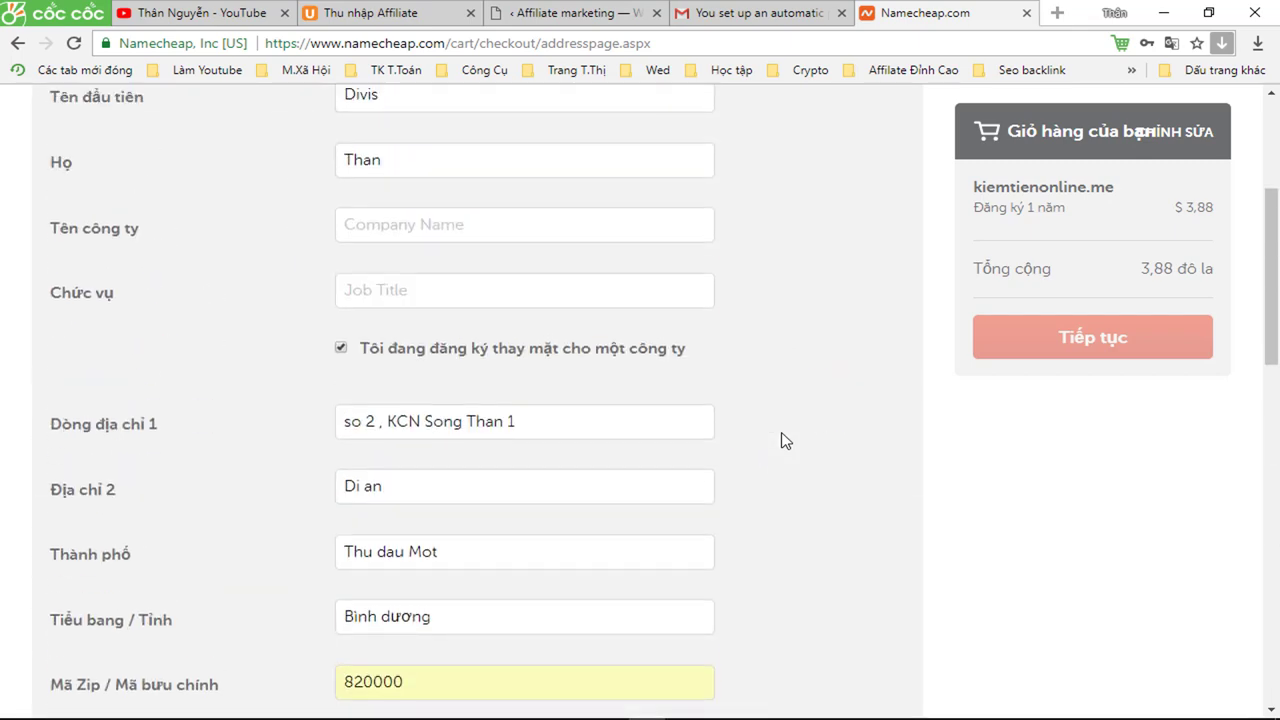
{"action": "scroll", "coordinate": [784, 441], "scroll_direction": "down", "scroll_amount": 9}
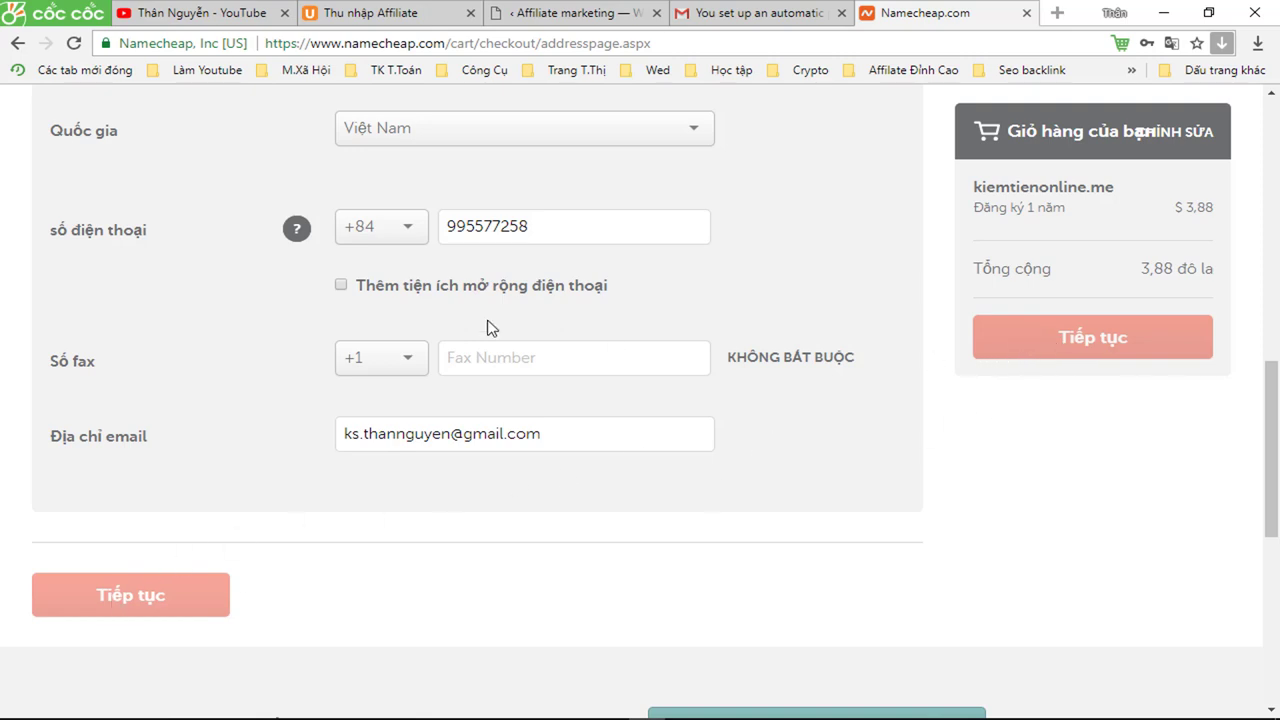
{"action": "left_click", "coordinate": [340, 286]}
{"action": "left_click", "coordinate": [665, 232]}
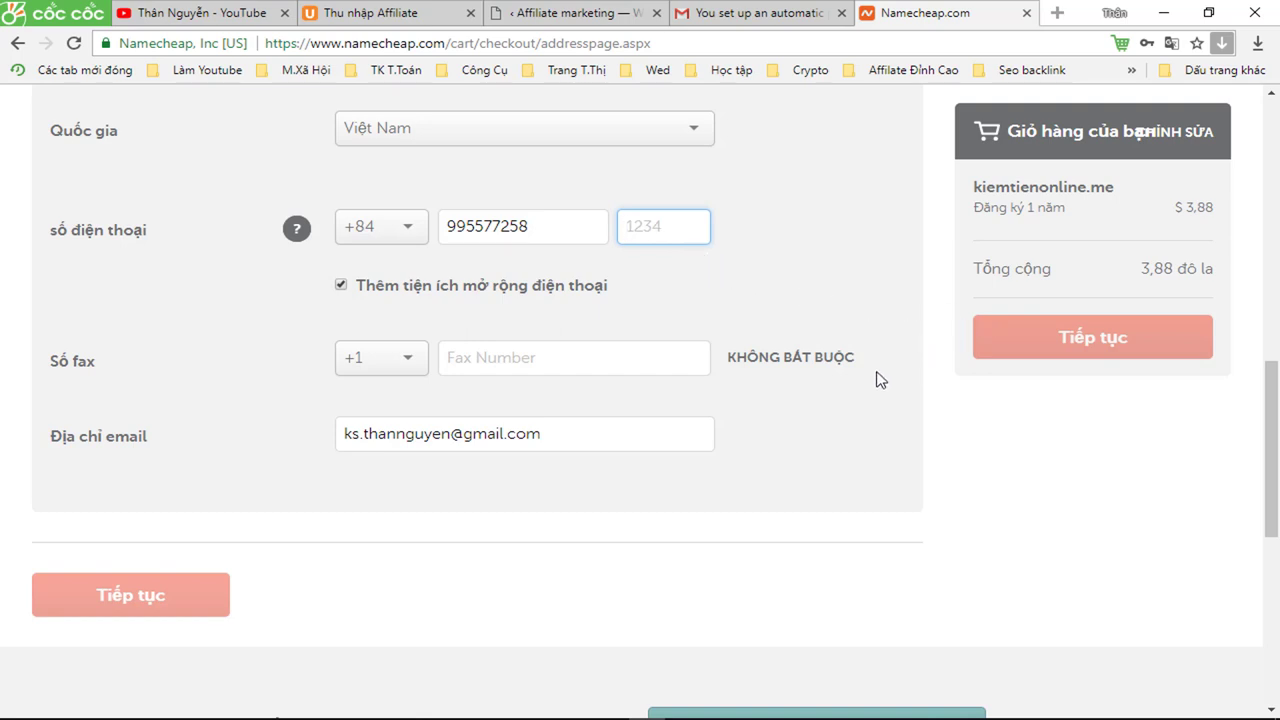
- Fill in the company name and submit the contact details with Tiếp tục
{"action": "scroll", "coordinate": [877, 380], "scroll_direction": "up", "scroll_amount": 5}
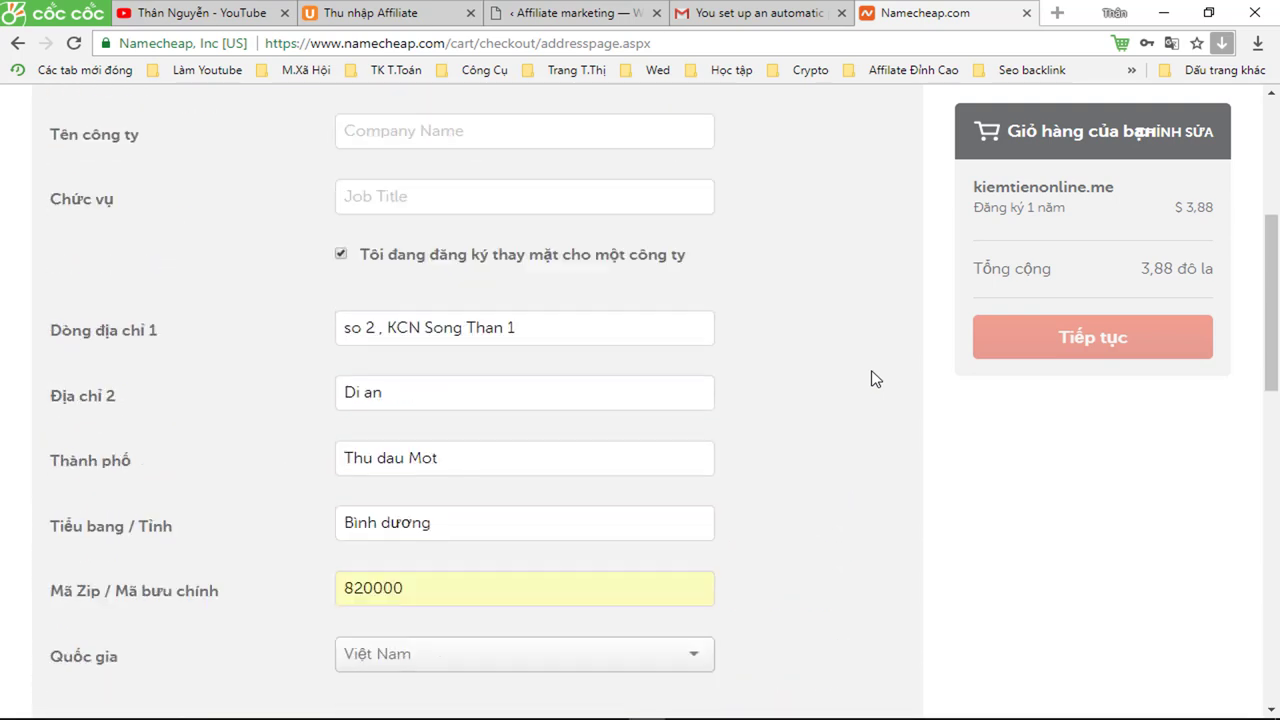
{"action": "scroll", "coordinate": [876, 379], "scroll_direction": "up", "scroll_amount": 1}
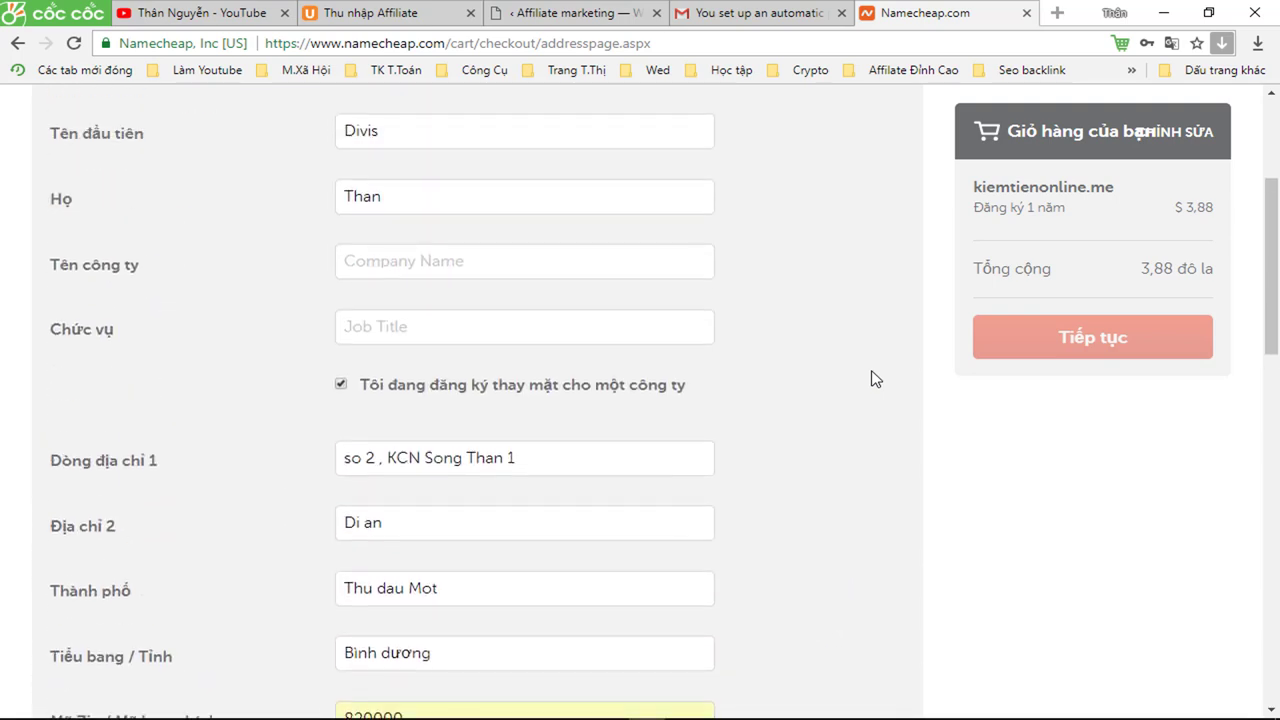
{"action": "left_click", "coordinate": [432, 264]}
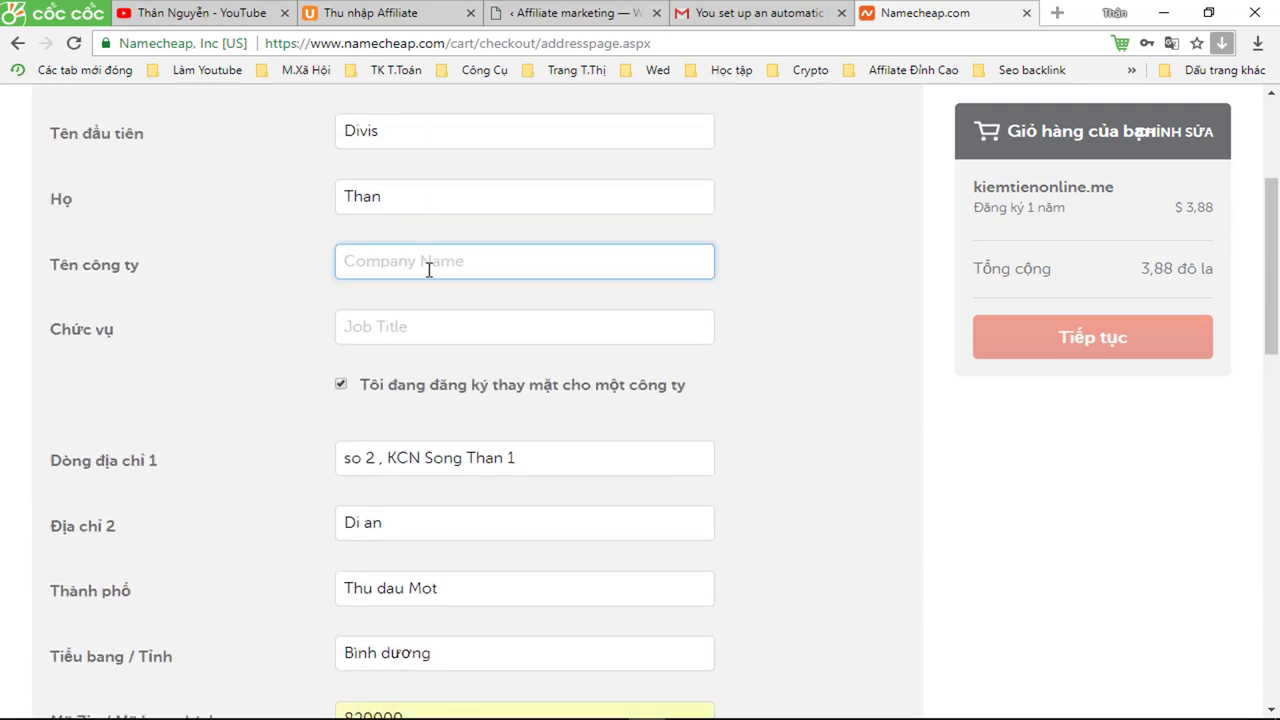
{"action": "left_click", "coordinate": [376, 325]}
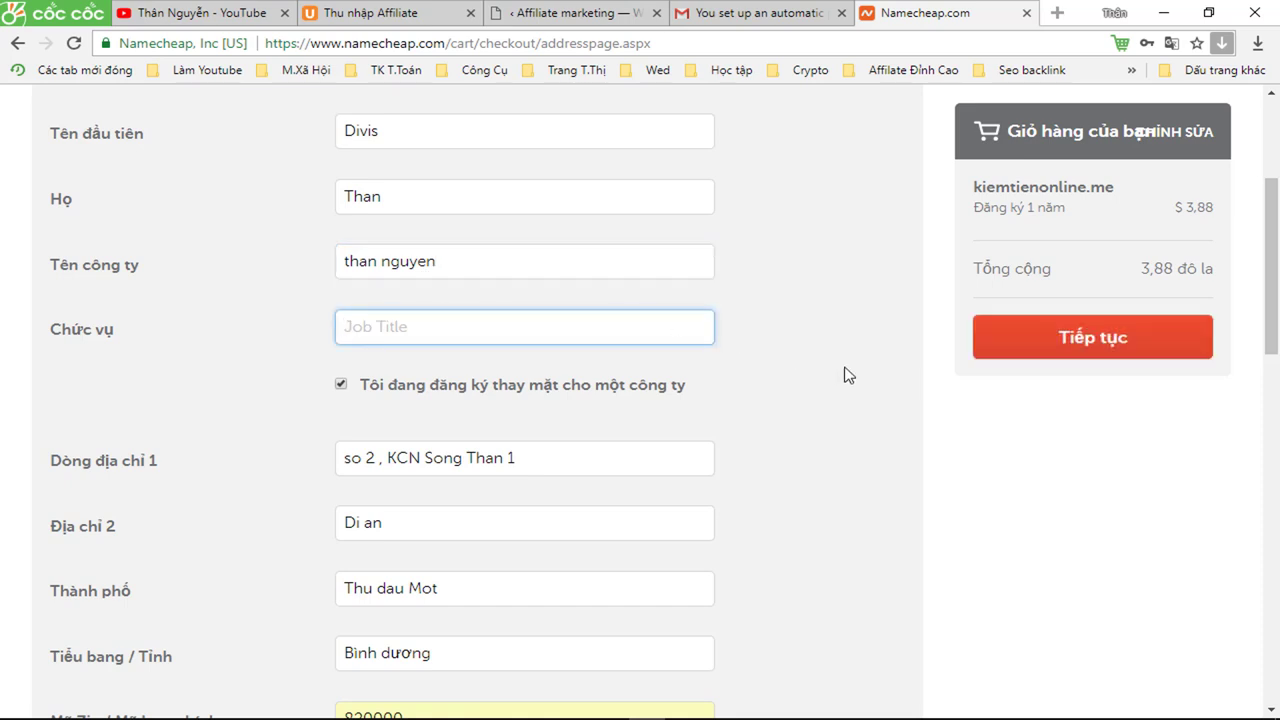
{"action": "left_click", "coordinate": [1090, 338]}
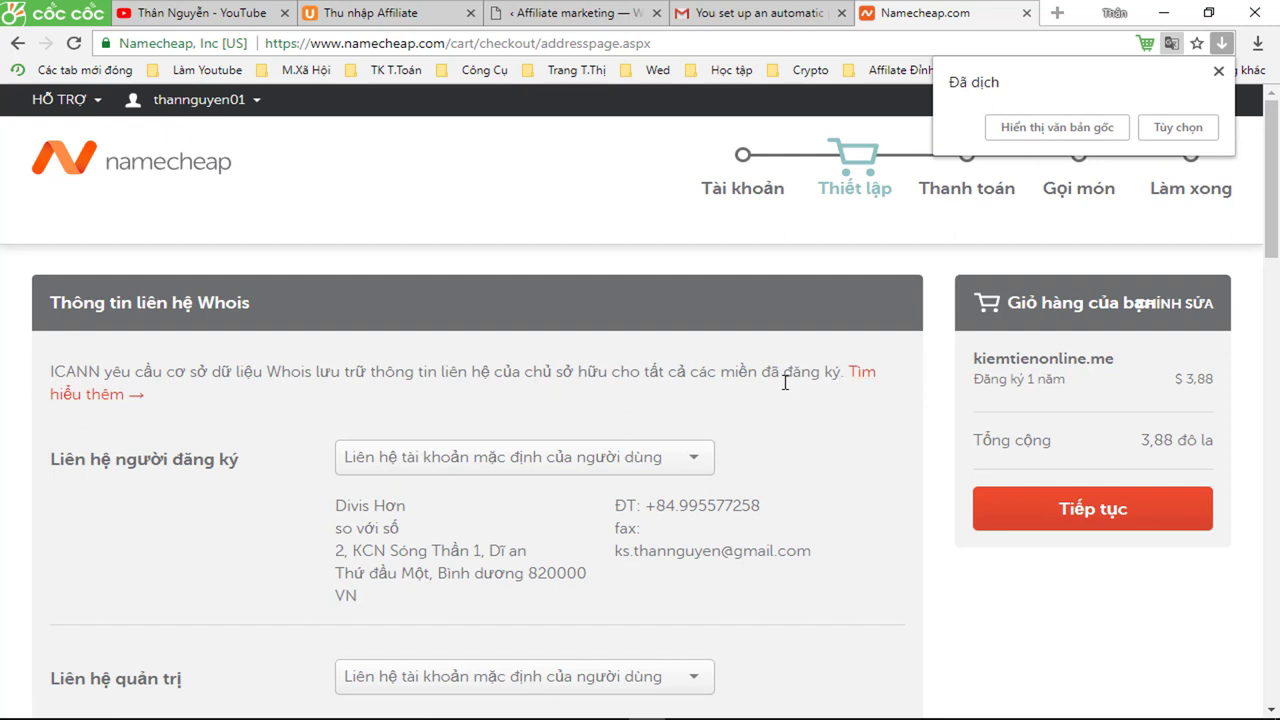
- Dismiss the translation notice and continue with the default Whois contacts
{"action": "scroll", "coordinate": [788, 386], "scroll_direction": "down", "scroll_amount": 1}
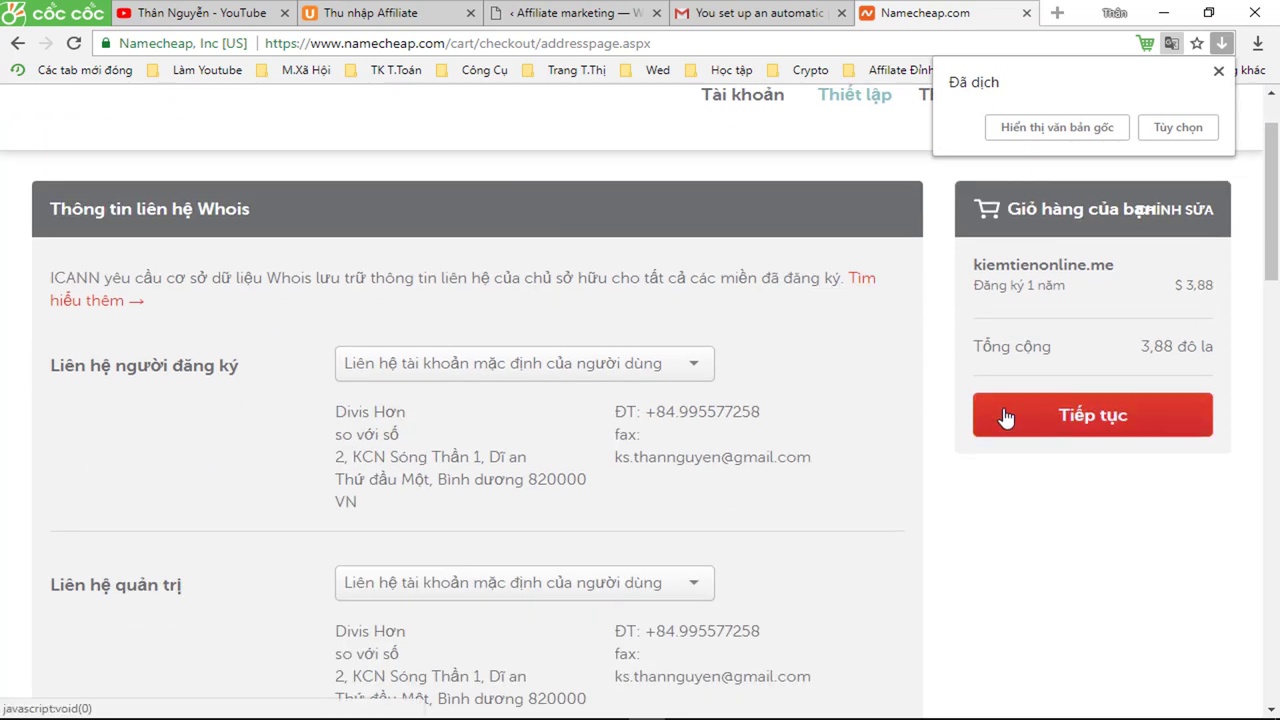
{"action": "scroll", "coordinate": [1008, 419], "scroll_direction": "up", "scroll_amount": 1}
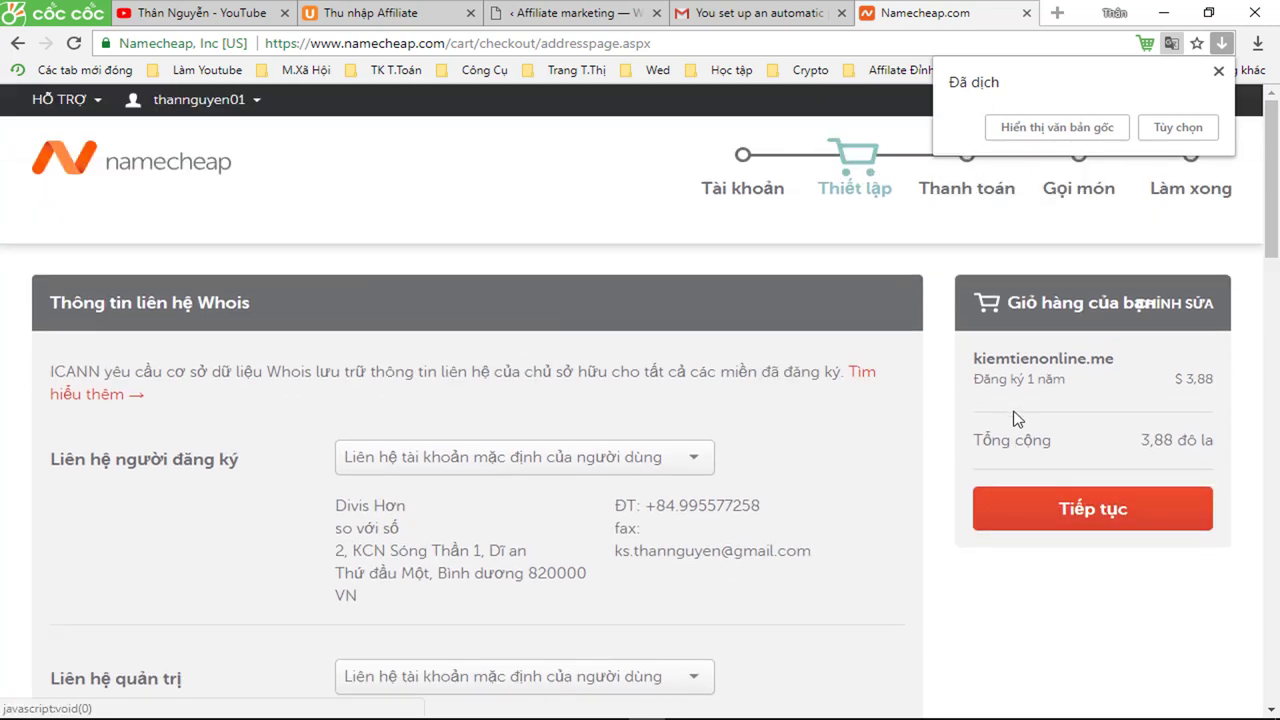
{"action": "left_click", "coordinate": [1219, 77]}
{"action": "left_click", "coordinate": [1037, 529]}
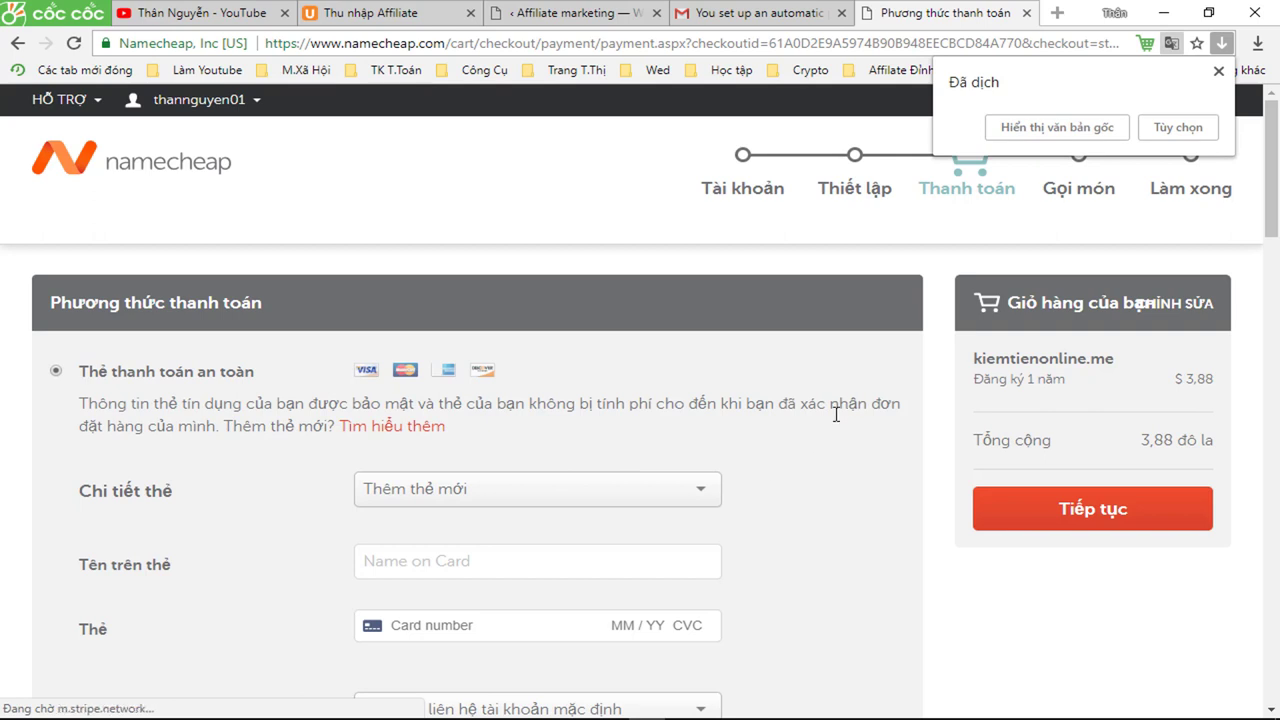
- Choose PayPal as the payment method and continue to the order review
{"action": "scroll", "coordinate": [422, 428], "scroll_direction": "down", "scroll_amount": 1}
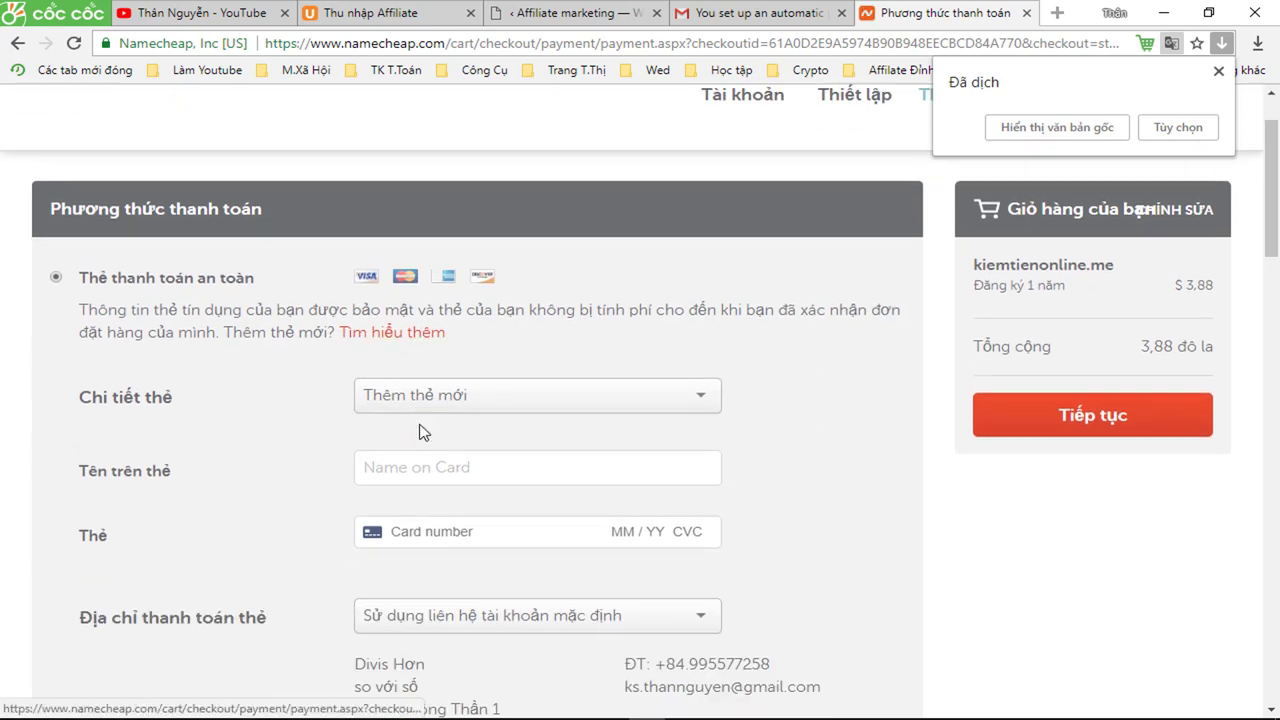
{"action": "scroll", "coordinate": [224, 433], "scroll_direction": "down", "scroll_amount": 1}
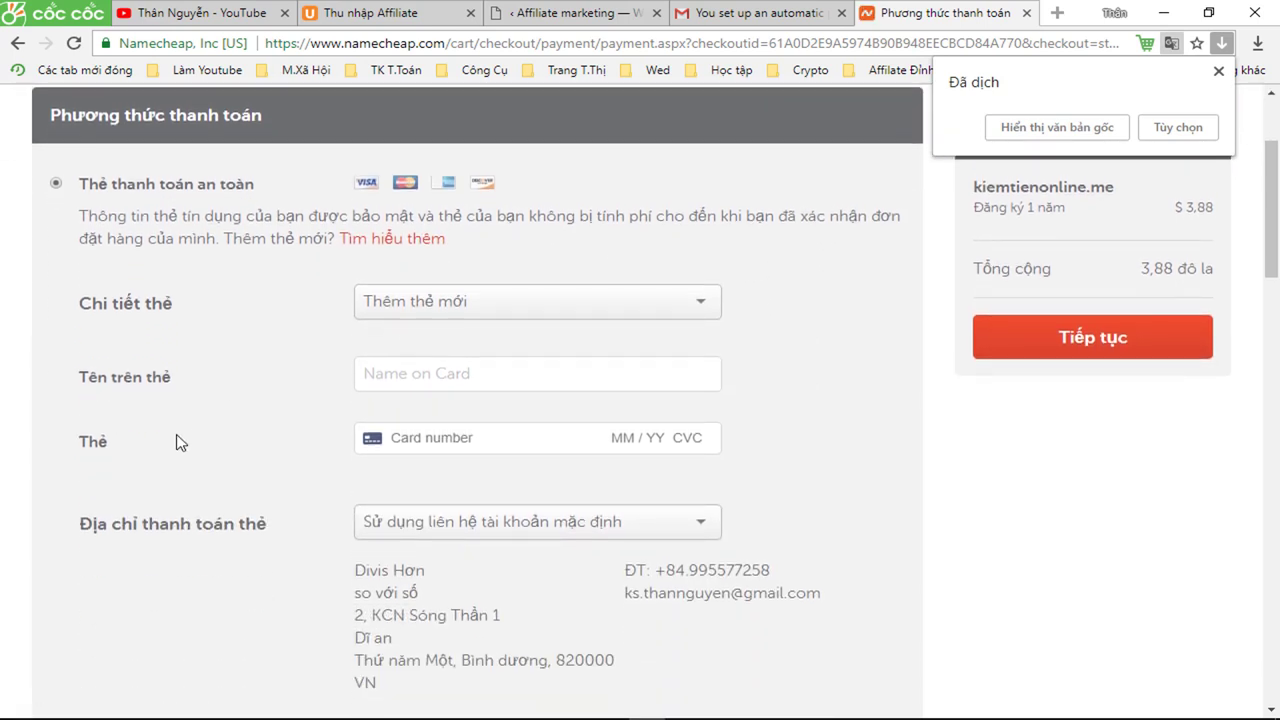
{"action": "scroll", "coordinate": [220, 430], "scroll_direction": "up", "scroll_amount": 1}
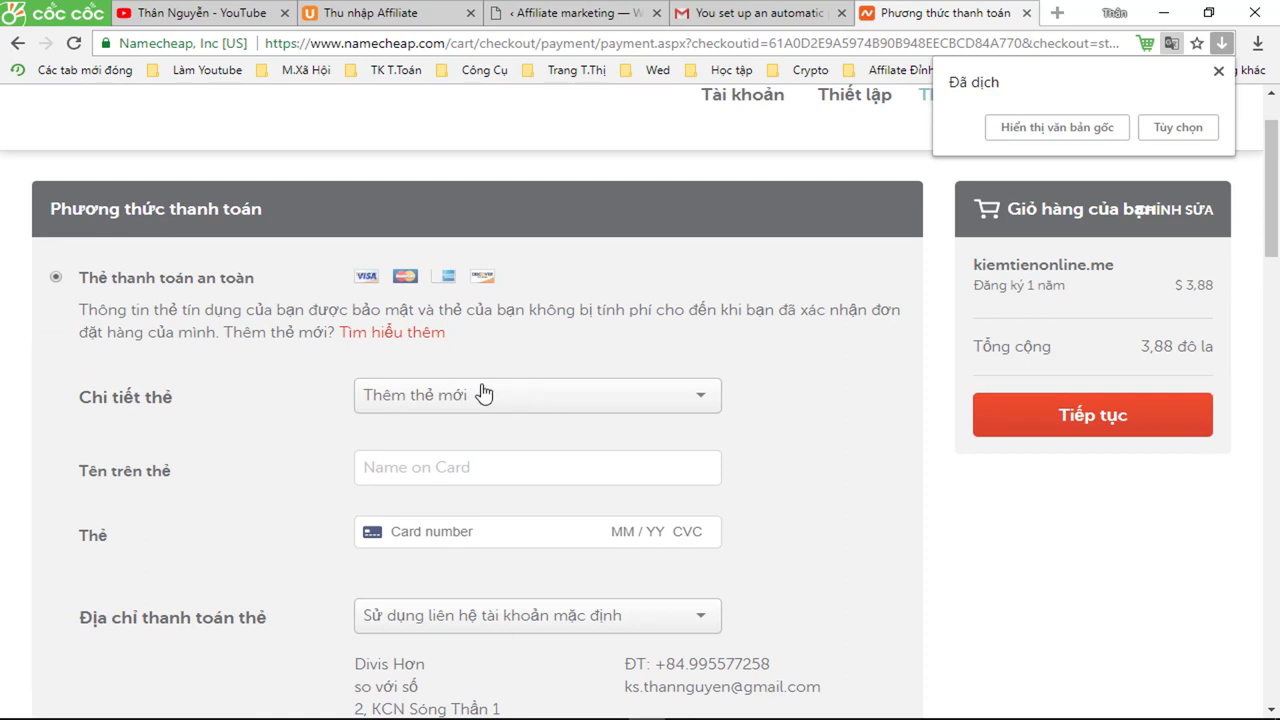
{"action": "scroll", "coordinate": [412, 326], "scroll_direction": "down", "scroll_amount": 4}
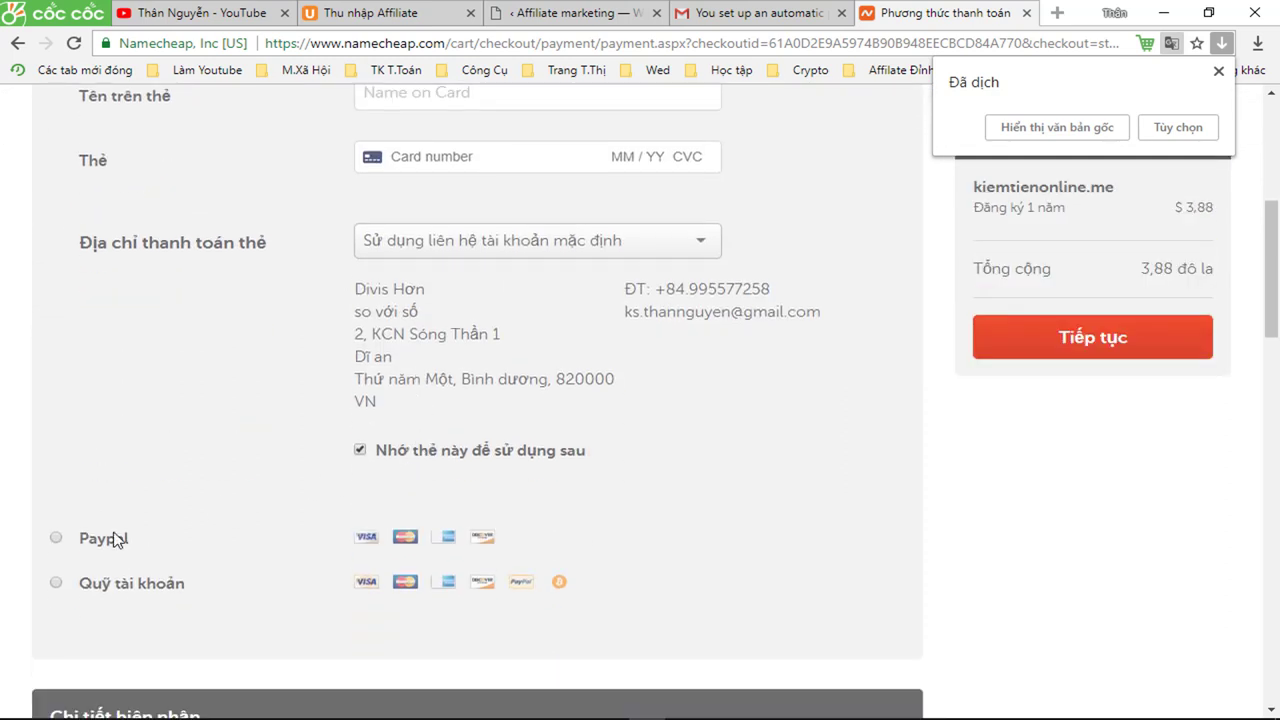
{"action": "left_click", "coordinate": [56, 539]}
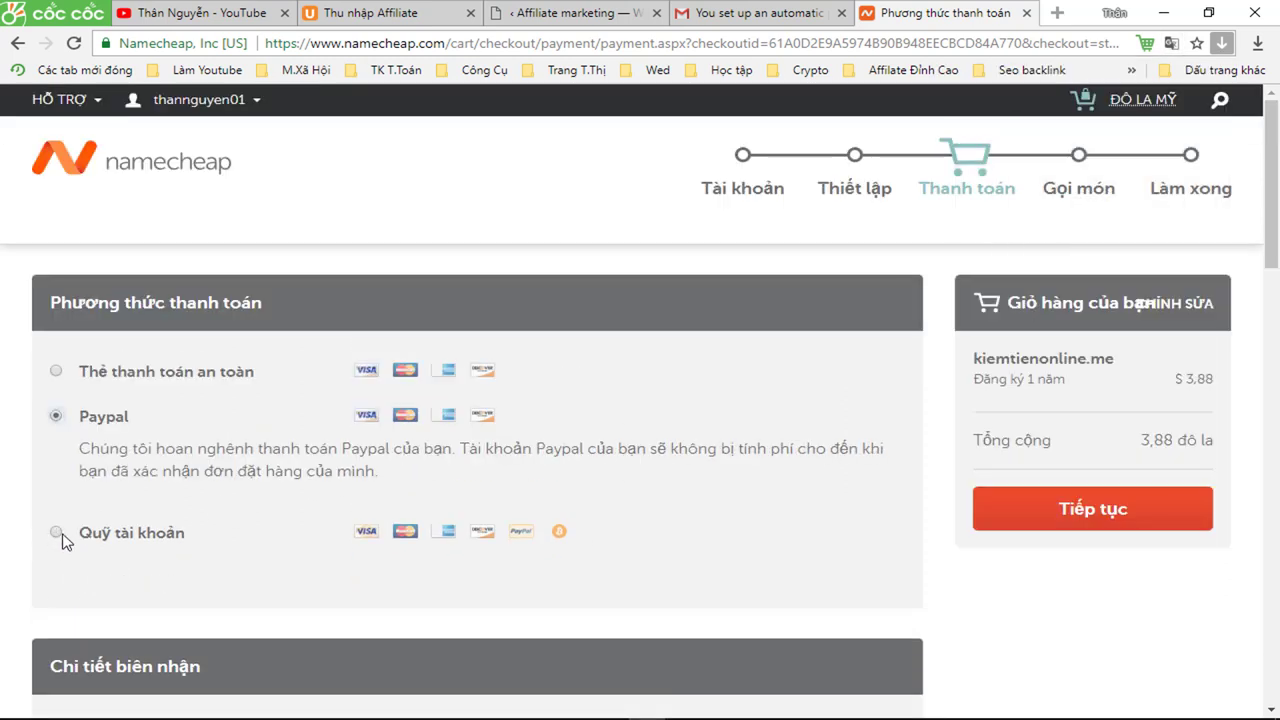
{"action": "left_click", "coordinate": [1080, 517]}
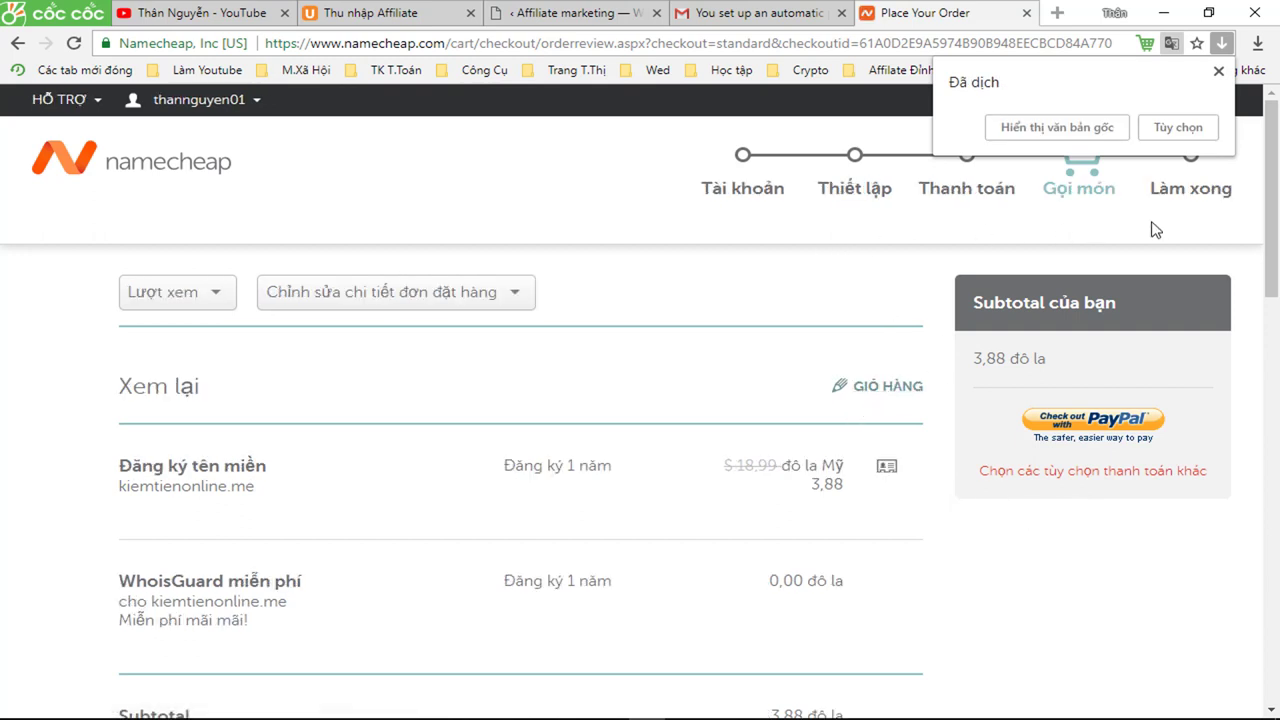
- Check out the $3.88 kiemtienonline.me order with PayPal
{"action": "left_click", "coordinate": [1090, 427]}
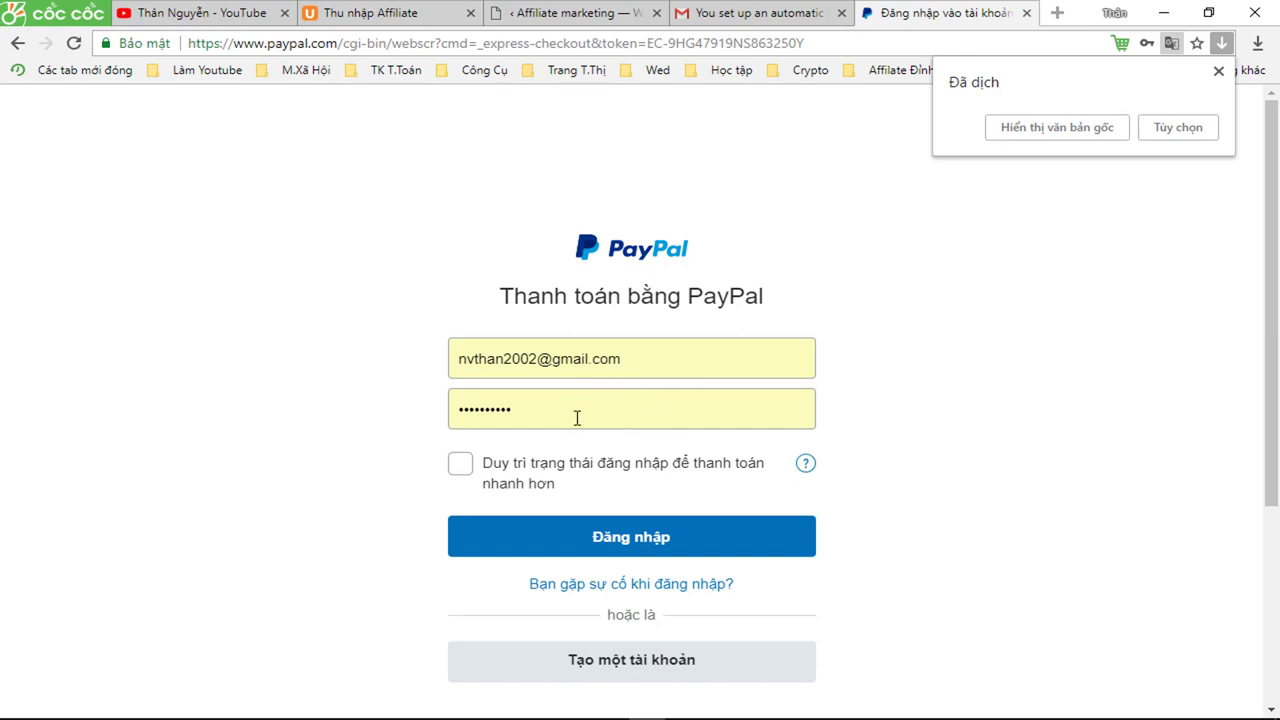
- Sign in to PayPal using the saved account login from autofill
{"action": "left_click", "coordinate": [627, 364]}
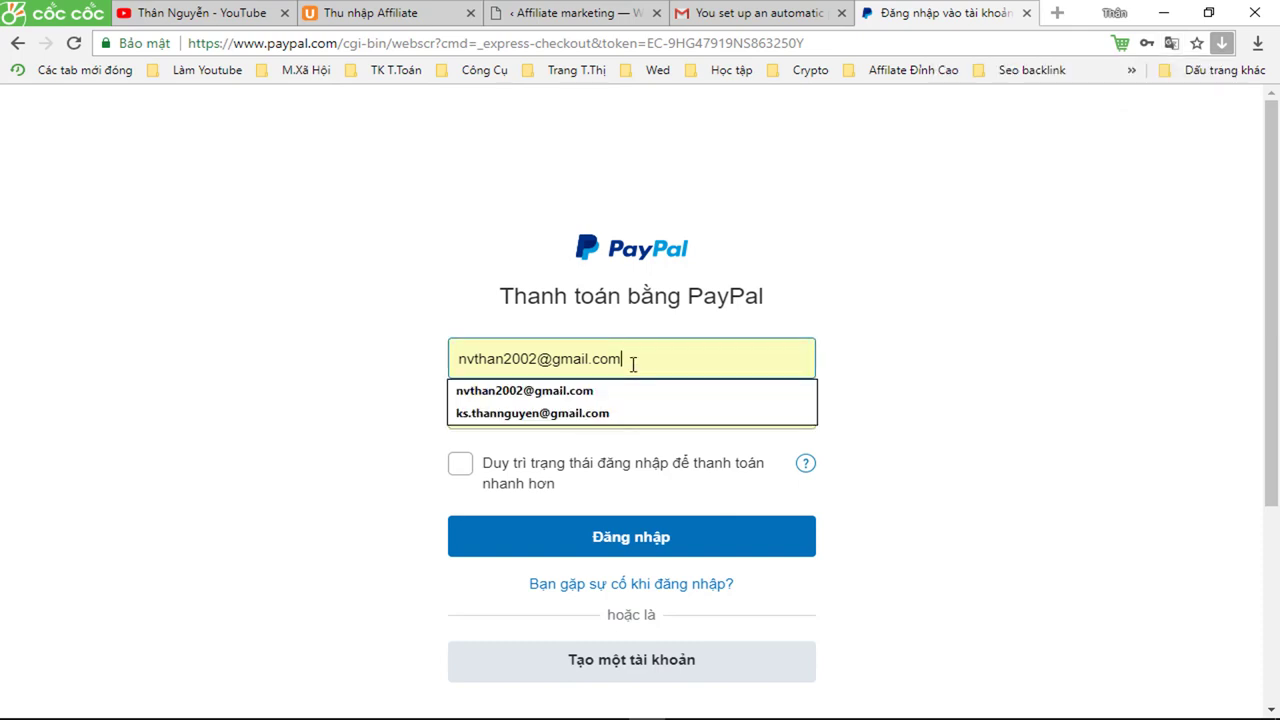
{"action": "left_click", "coordinate": [578, 413]}
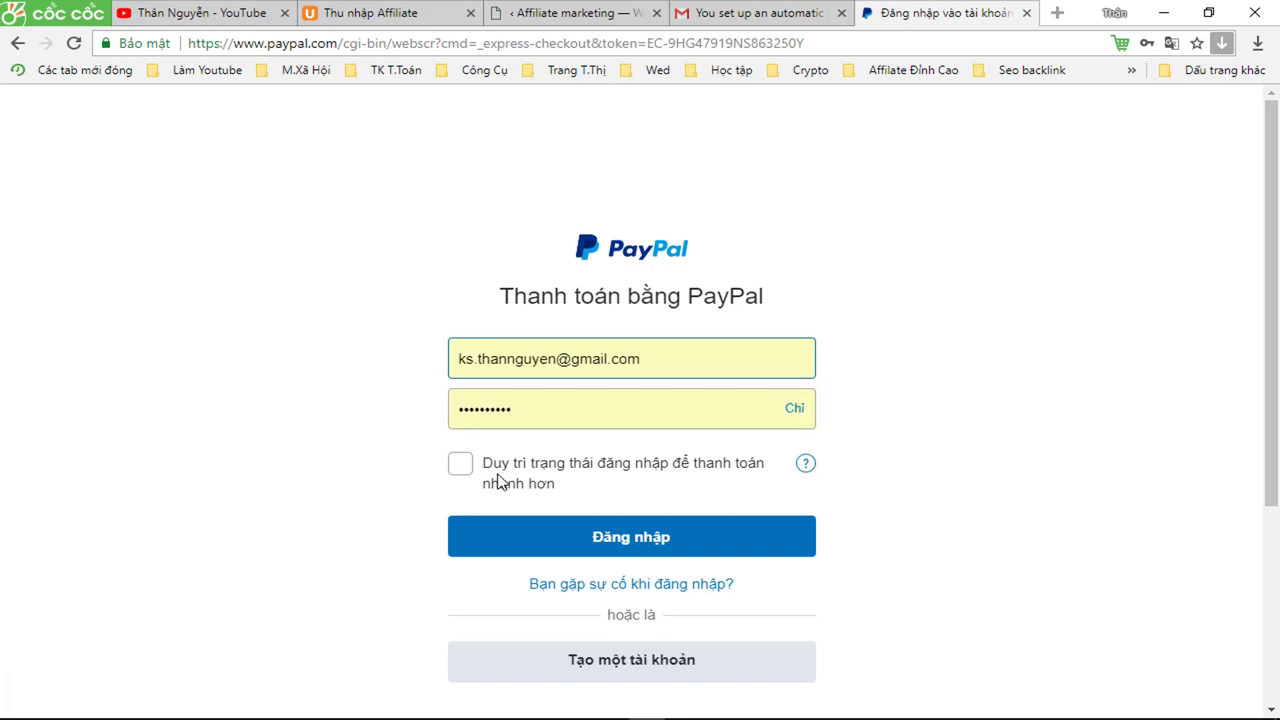
{"action": "left_click", "coordinate": [636, 533]}
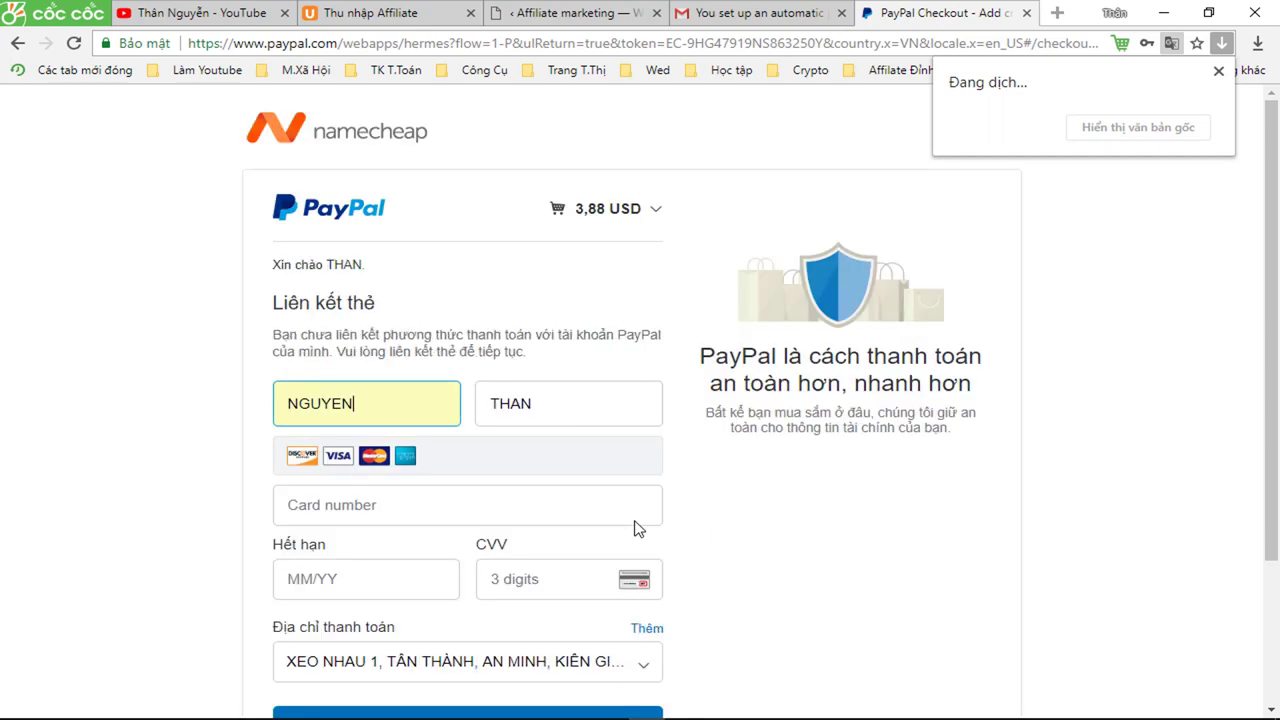
- Review the items in the 3,88 USD PayPal checkout cart
{"action": "scroll", "coordinate": [623, 497], "scroll_direction": "down", "scroll_amount": 1}
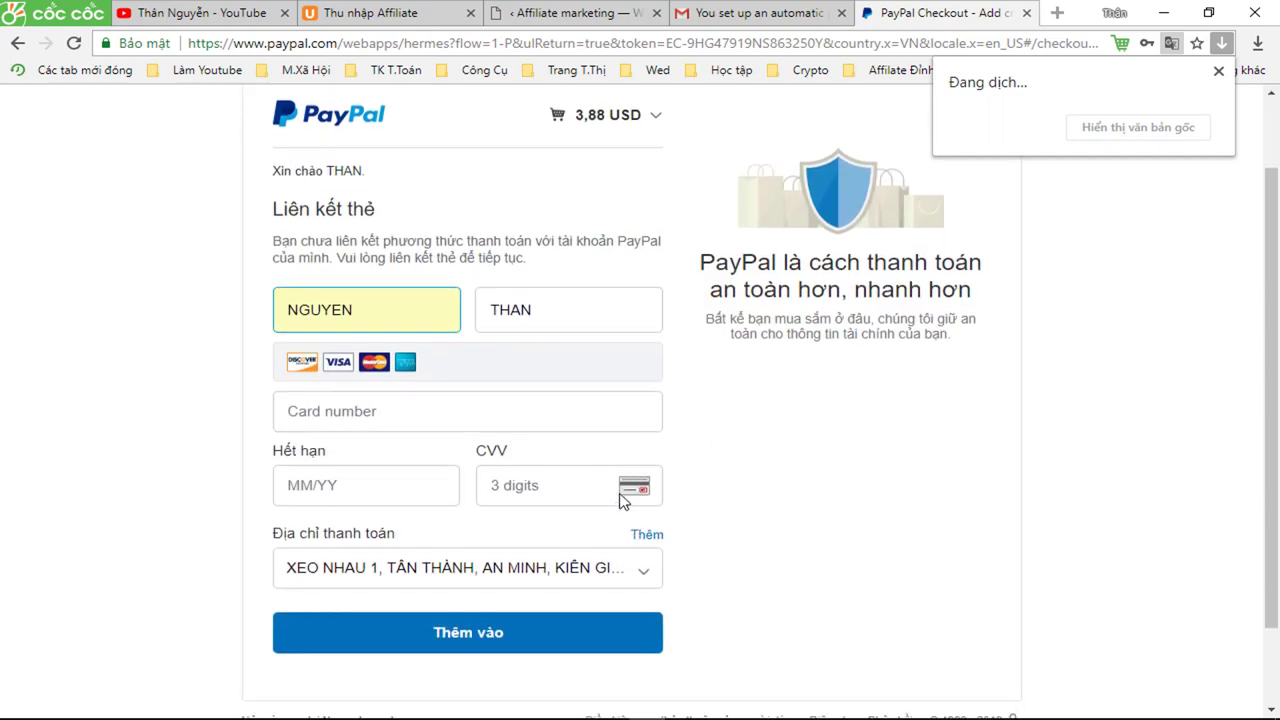
{"action": "scroll", "coordinate": [603, 389], "scroll_direction": "up", "scroll_amount": 2}
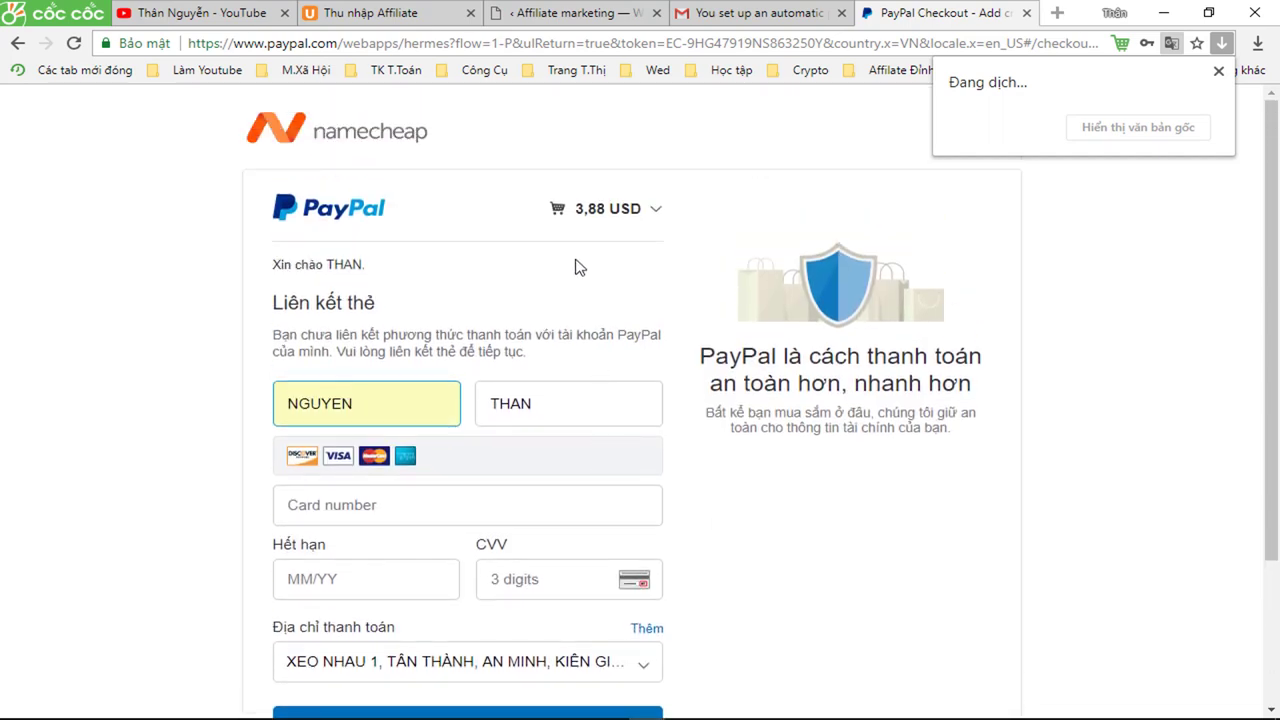
{"action": "left_click", "coordinate": [655, 215]}
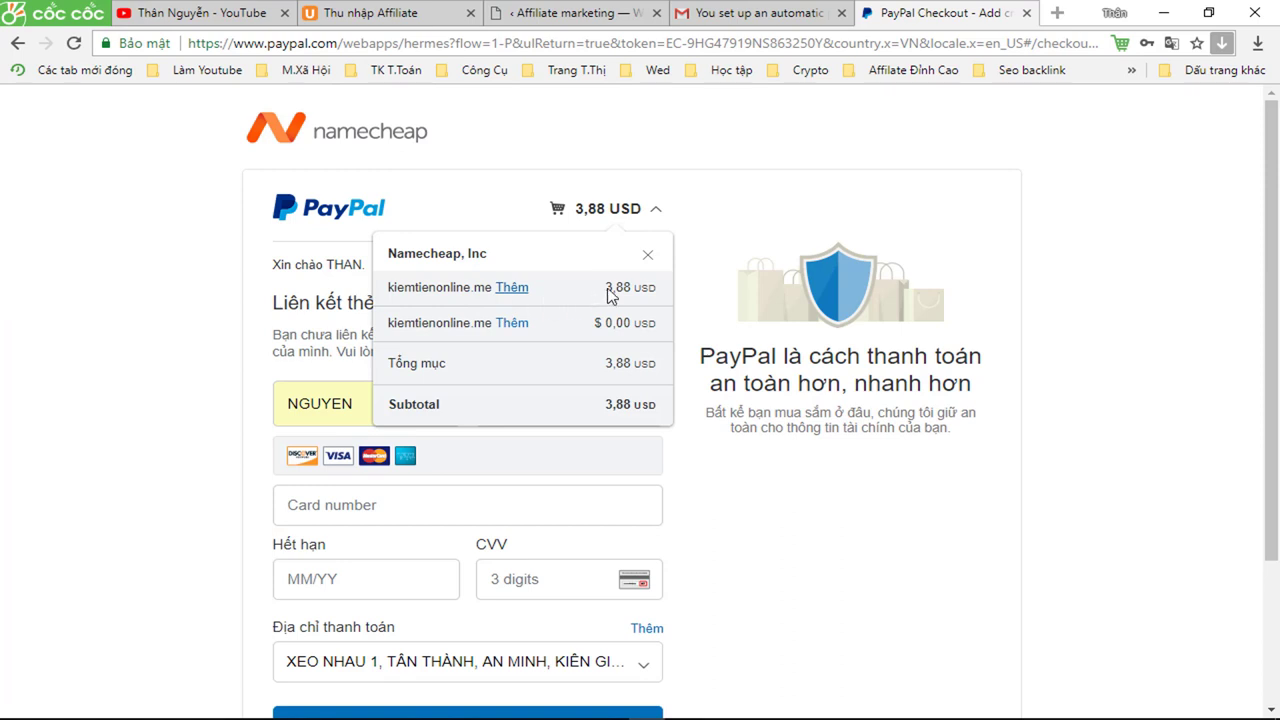
{"action": "left_click", "coordinate": [845, 207]}
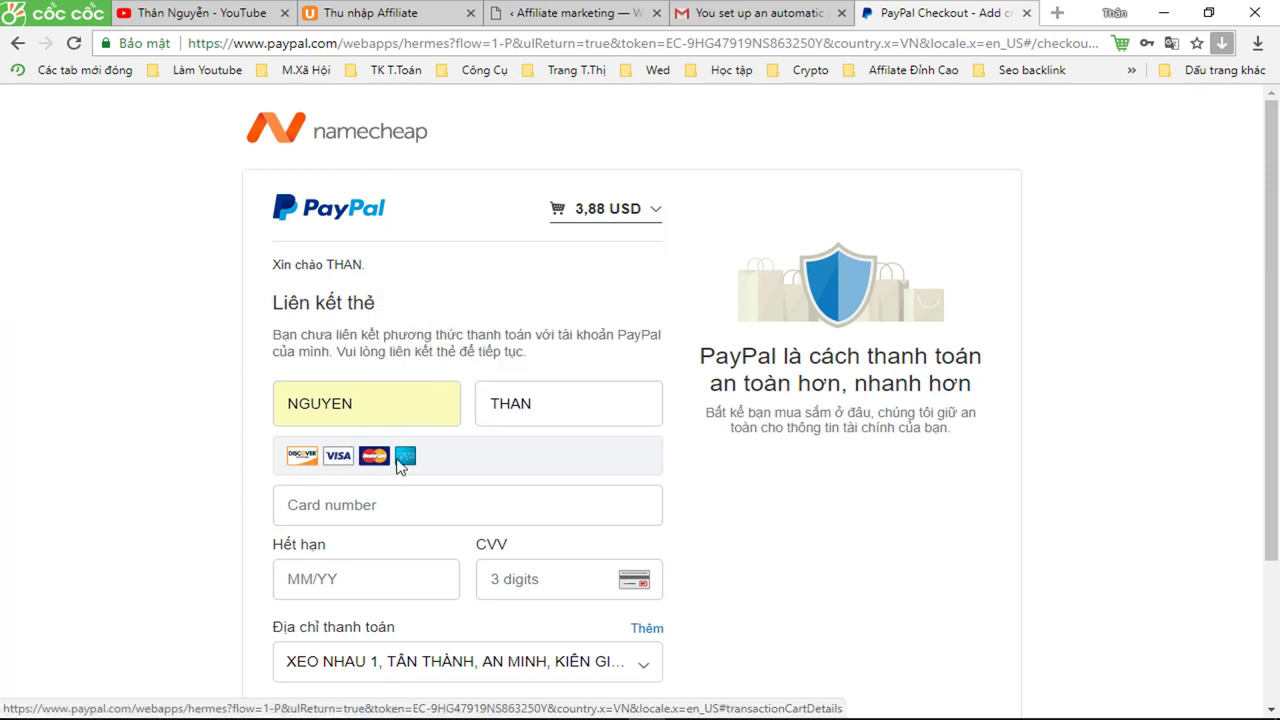
- Attempt Thêm vào with the card fields empty, then switch to the Gmail tab
{"action": "scroll", "coordinate": [397, 461], "scroll_direction": "down", "scroll_amount": 1}
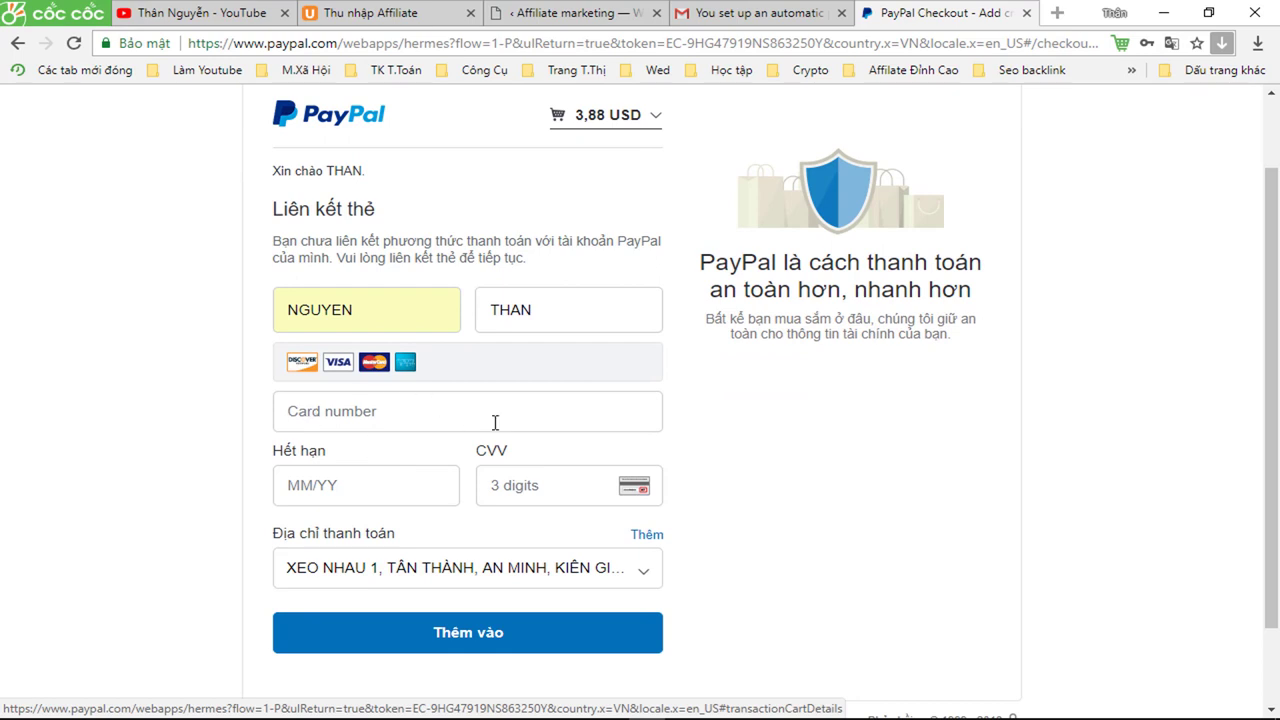
{"action": "scroll", "coordinate": [494, 422], "scroll_direction": "up", "scroll_amount": 1}
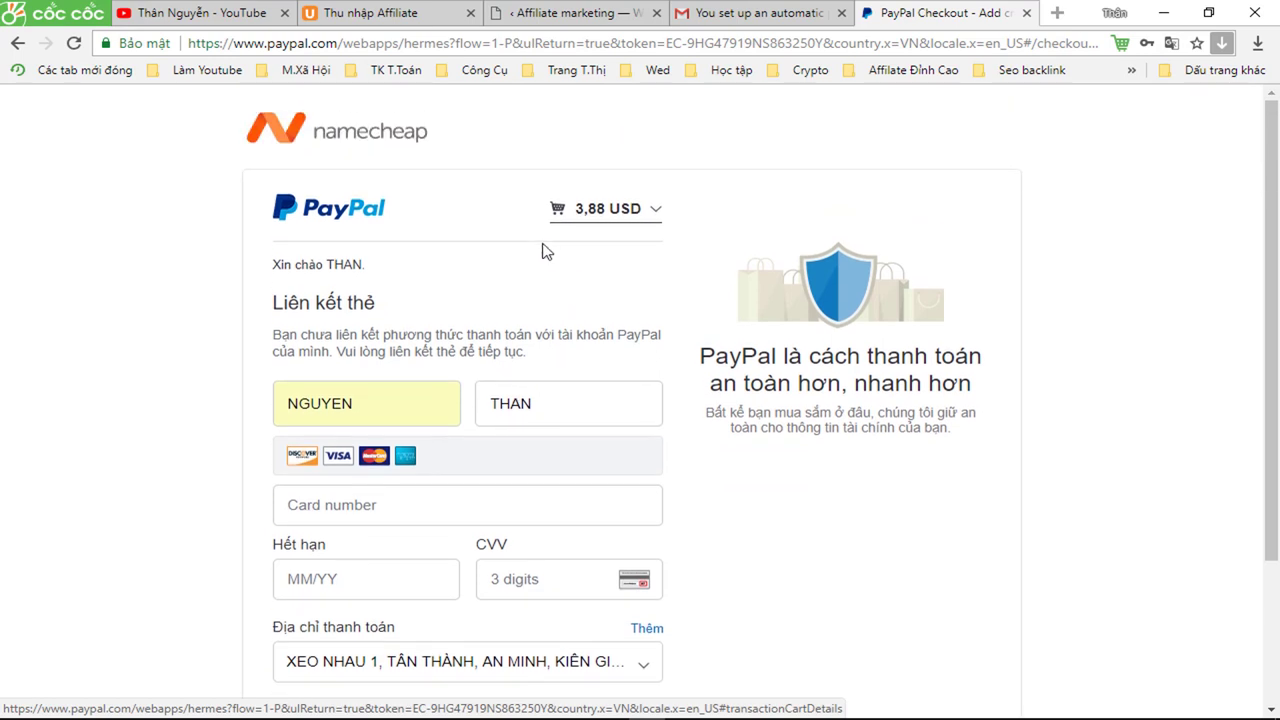
{"action": "scroll", "coordinate": [458, 457], "scroll_direction": "down", "scroll_amount": 2}
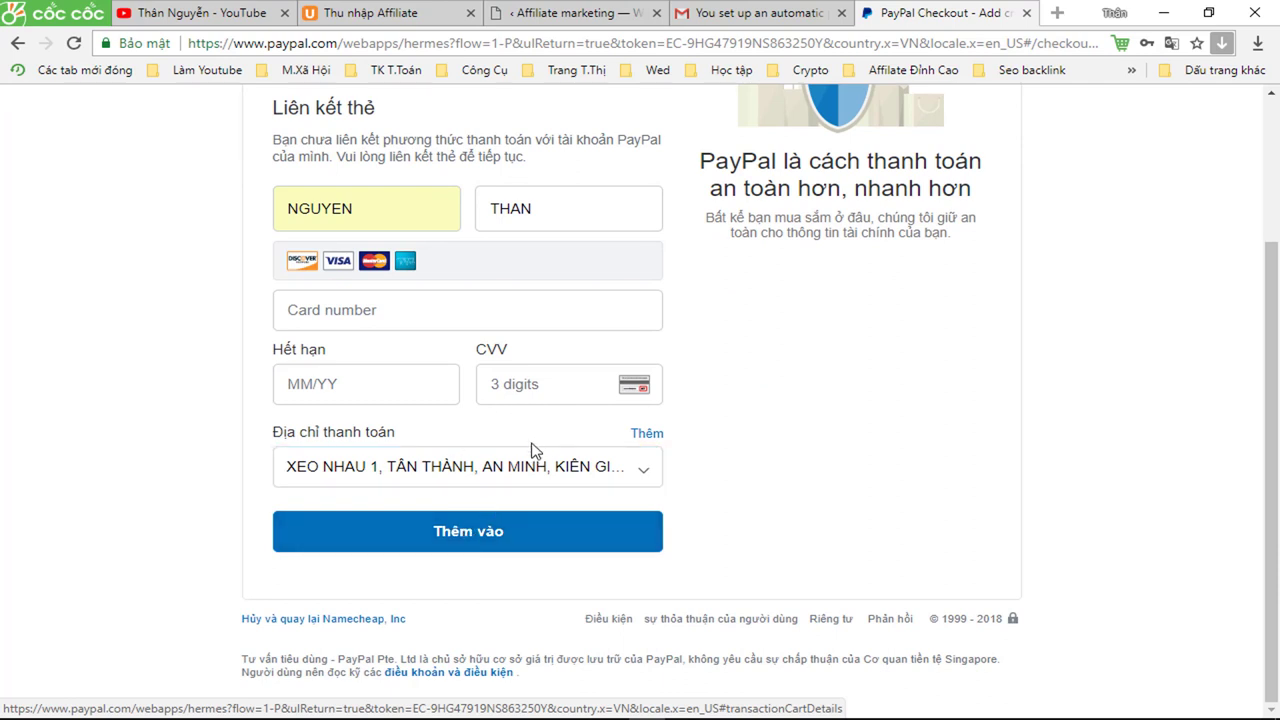
{"action": "left_click", "coordinate": [467, 535]}
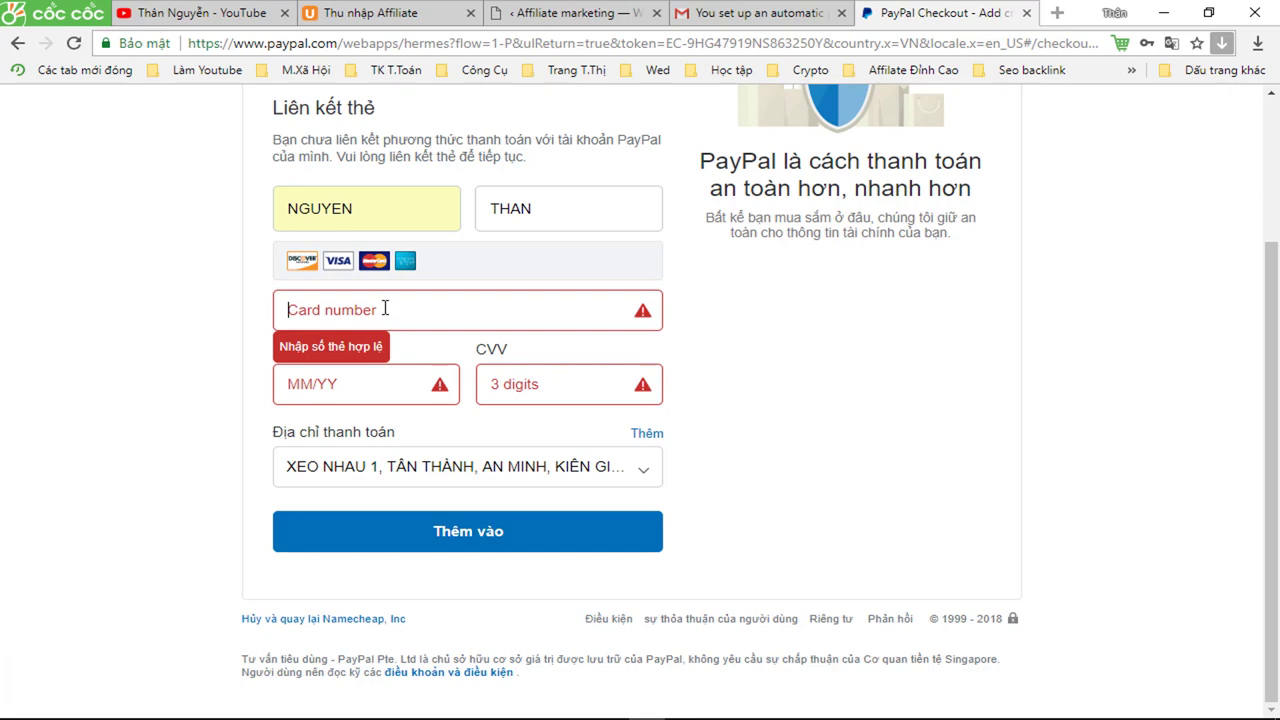
{"action": "scroll", "coordinate": [477, 449], "scroll_direction": "up", "scroll_amount": 2}
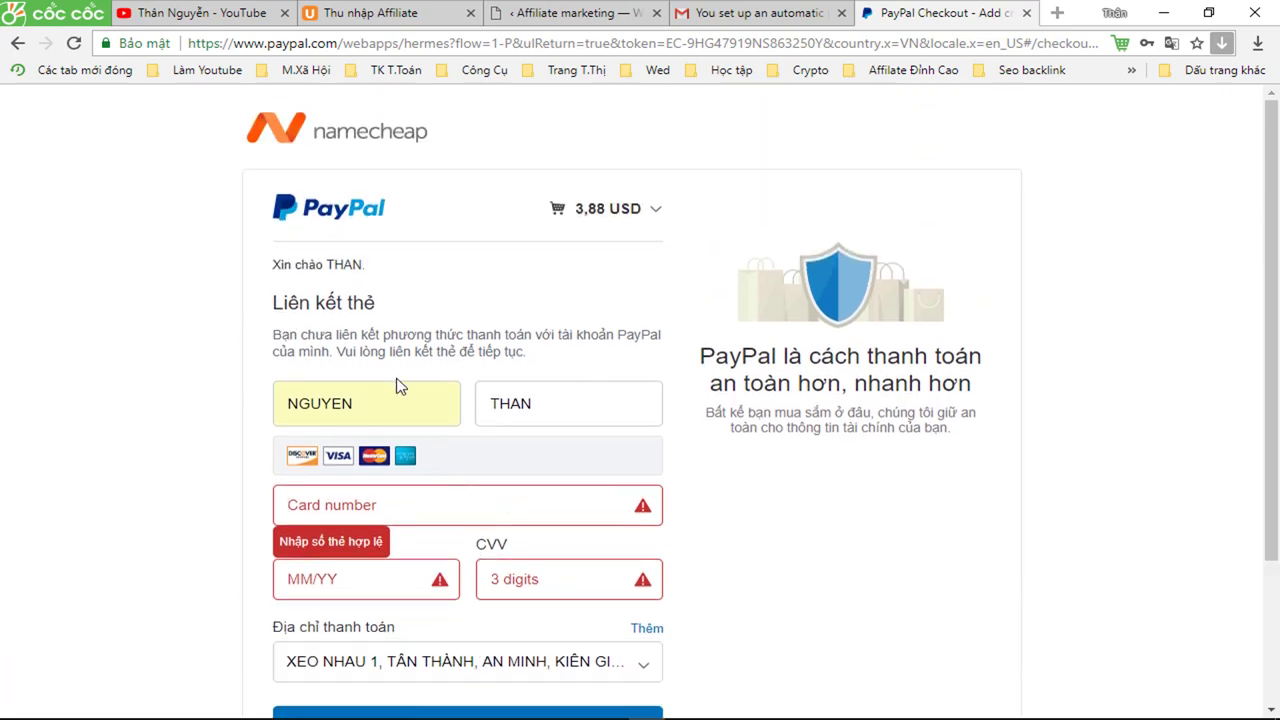
{"action": "scroll", "coordinate": [400, 386], "scroll_direction": "down", "scroll_amount": 2}
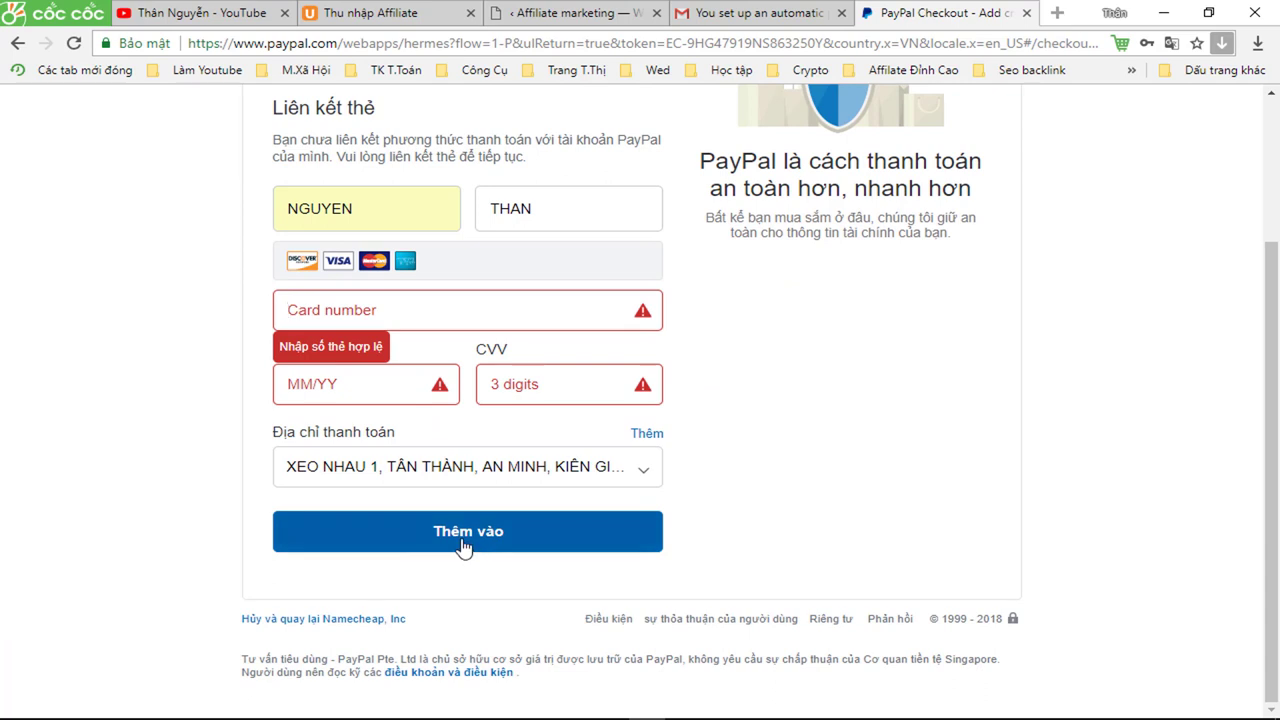
{"action": "scroll", "coordinate": [462, 538], "scroll_direction": "up", "scroll_amount": 2}
{"action": "scroll", "coordinate": [463, 523], "scroll_direction": "down", "scroll_amount": 2}
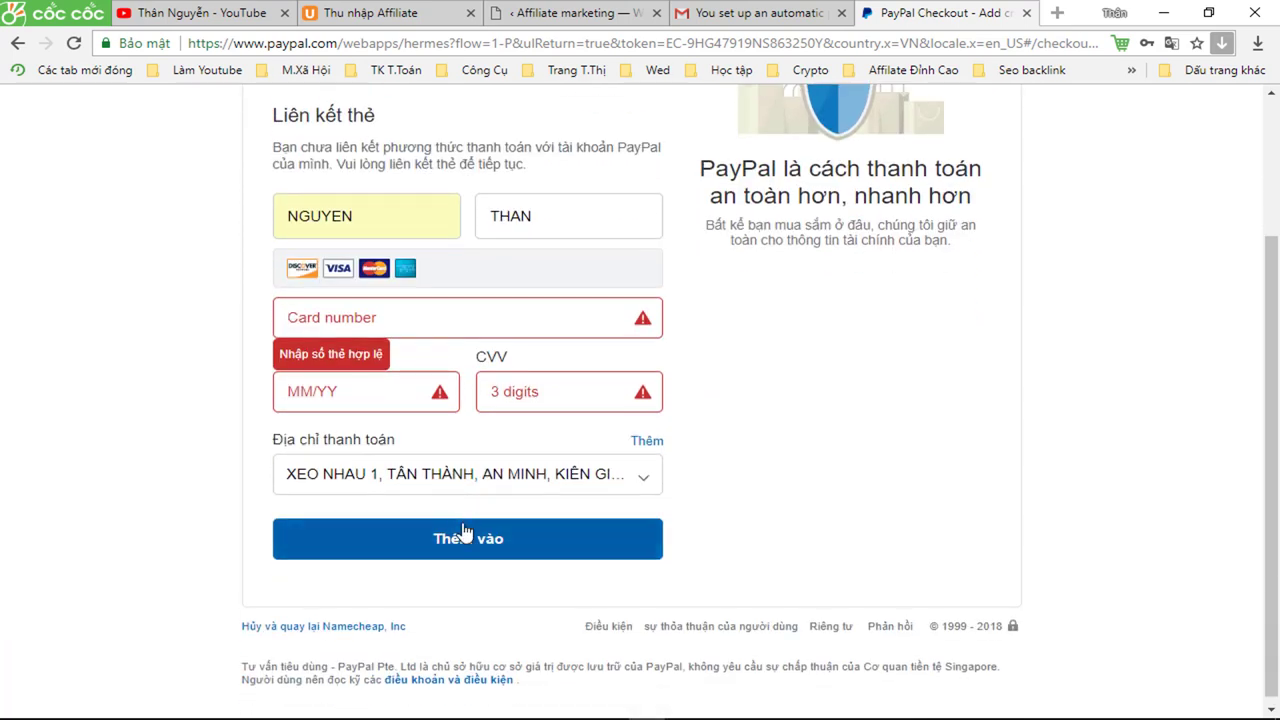
{"action": "scroll", "coordinate": [463, 530], "scroll_direction": "up", "scroll_amount": 2}
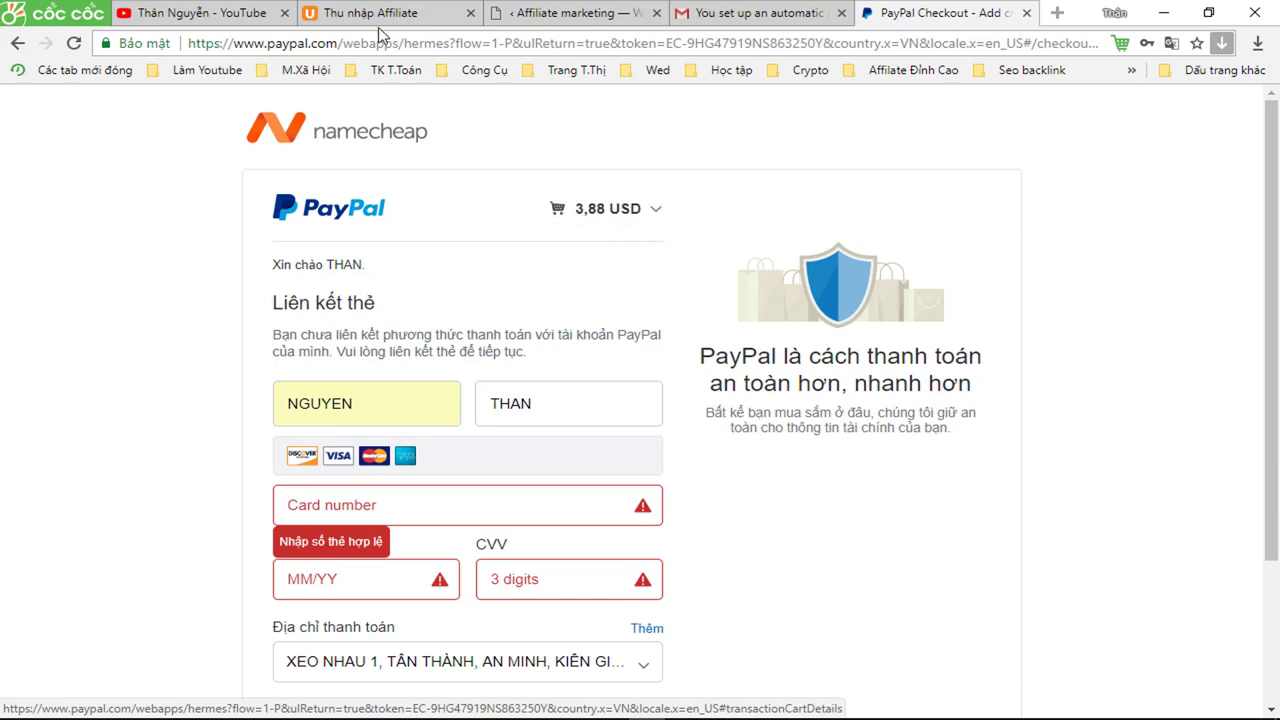
{"action": "left_click", "coordinate": [745, 17]}
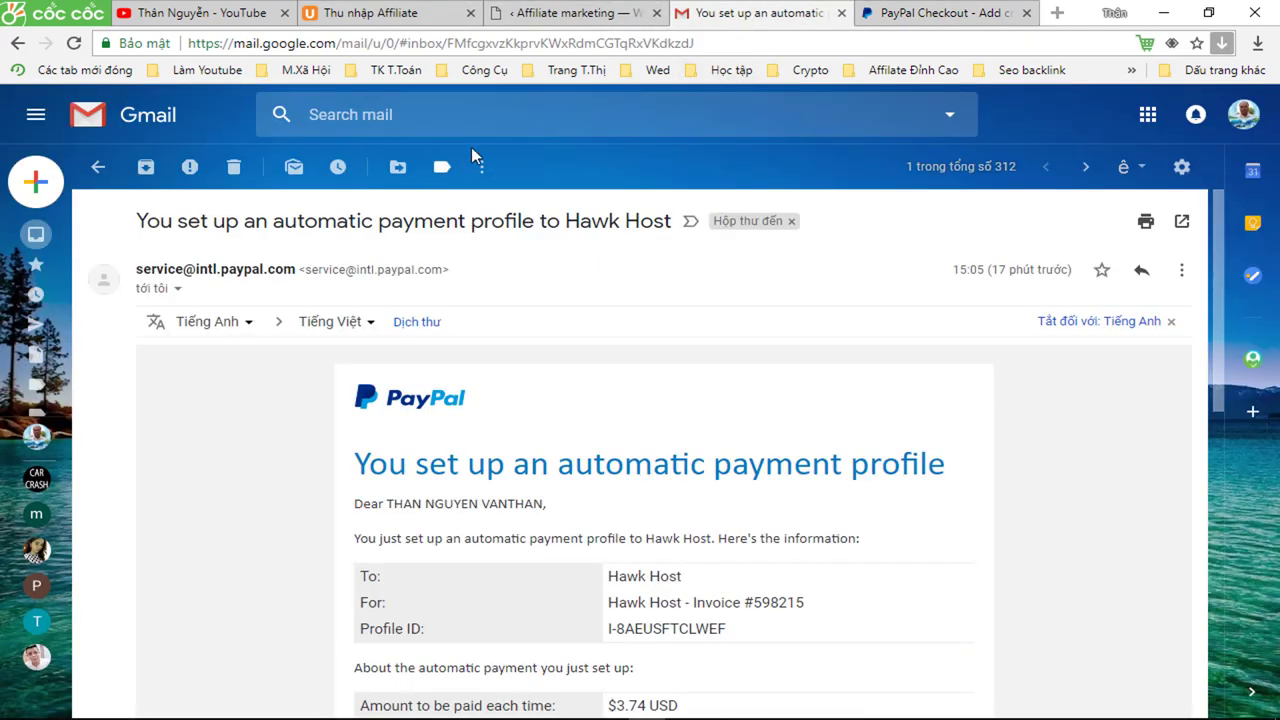
- Search Gmail for namecheap and open the Namecheap.com Order Summary email
{"action": "left_click", "coordinate": [369, 117]}
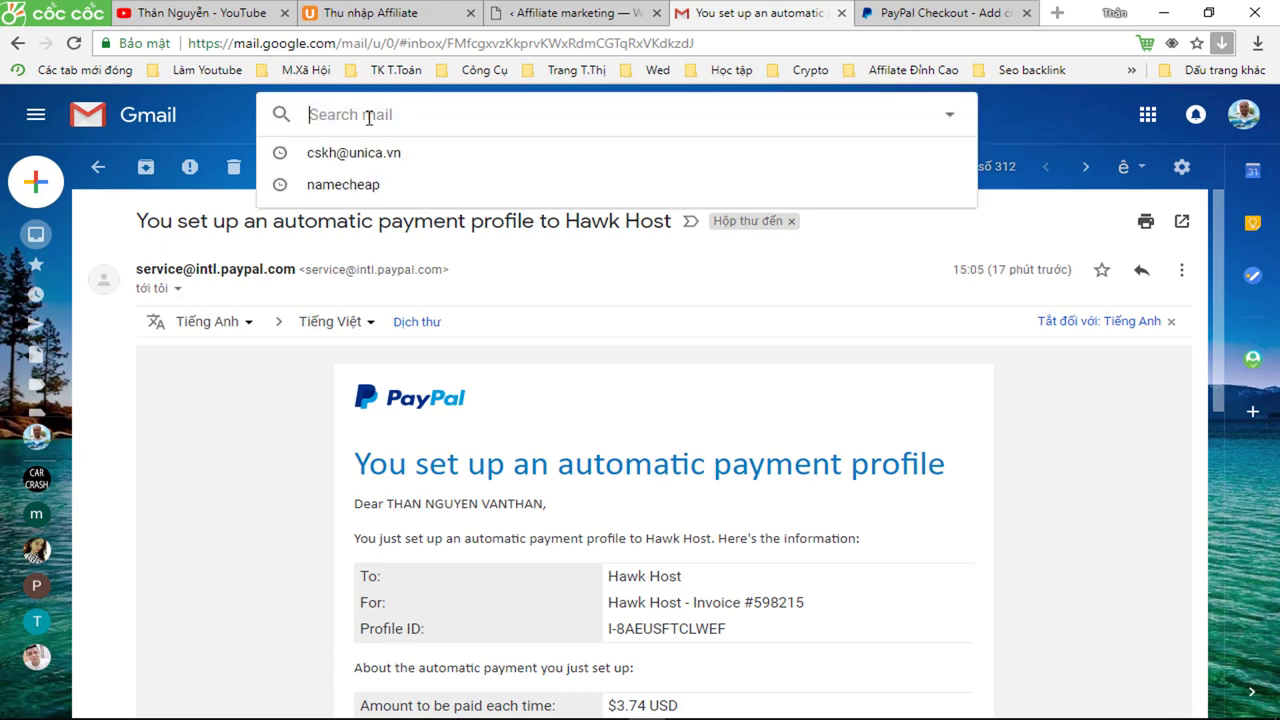
{"action": "type", "text": "na"}
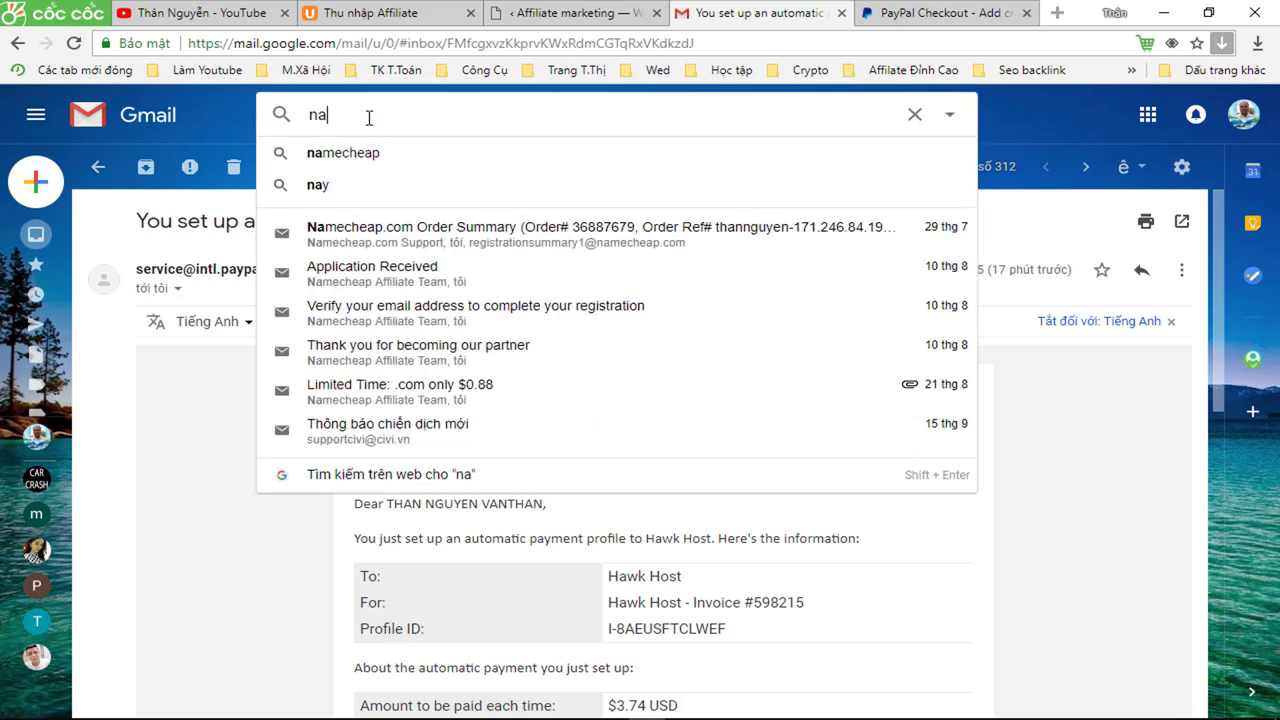
{"action": "left_click", "coordinate": [340, 155]}
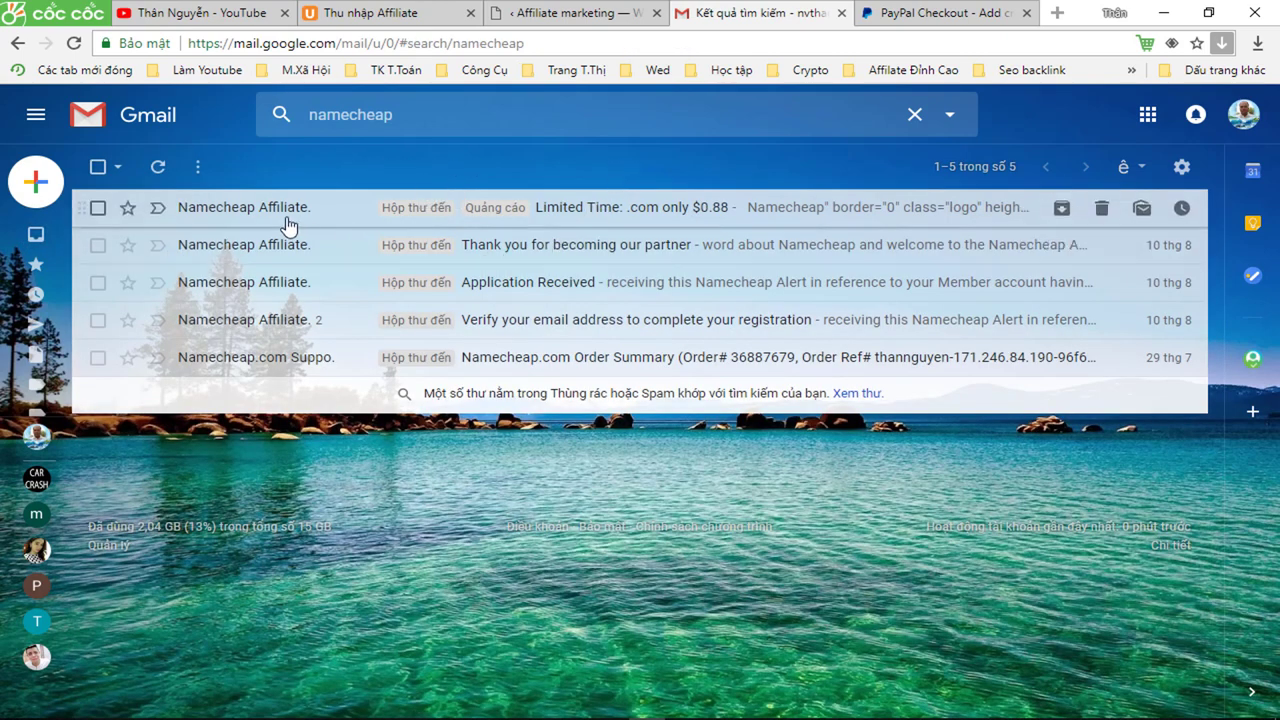
{"action": "left_click", "coordinate": [228, 366]}
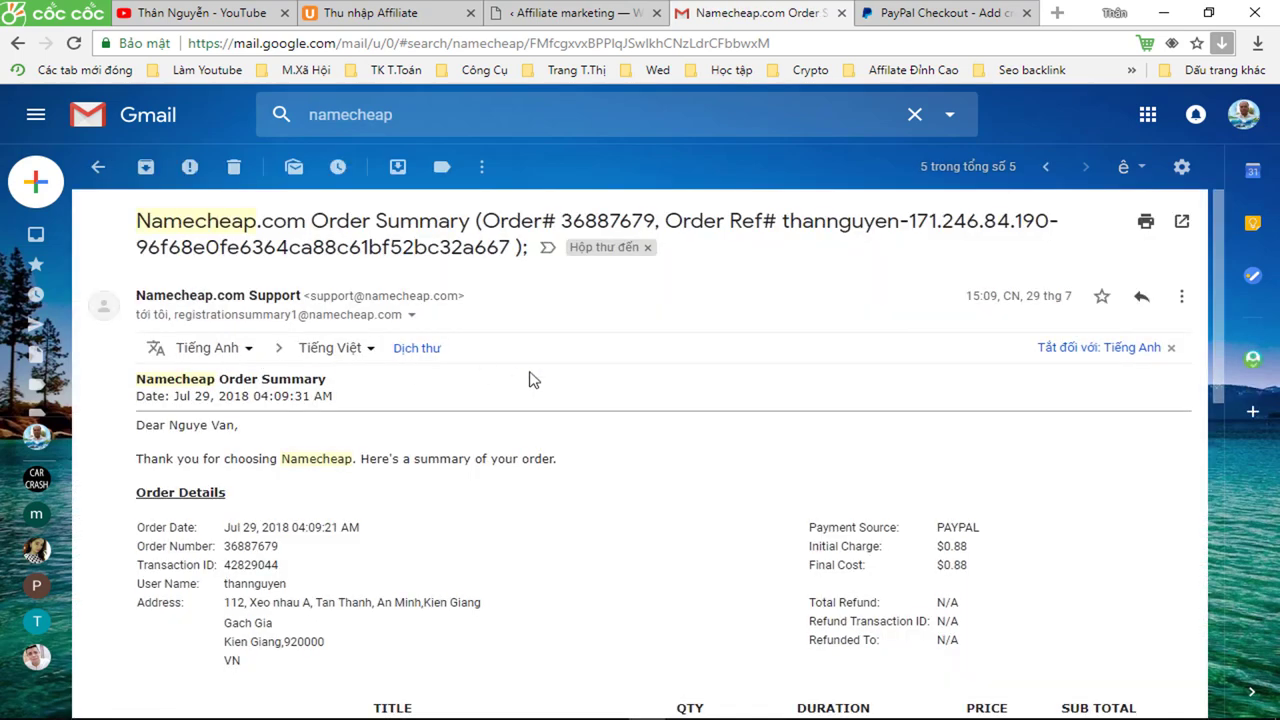
- Read through the $0.88 divisthan.us Order Summary email in Gmail
{"action": "scroll", "coordinate": [533, 380], "scroll_direction": "down", "scroll_amount": 1}
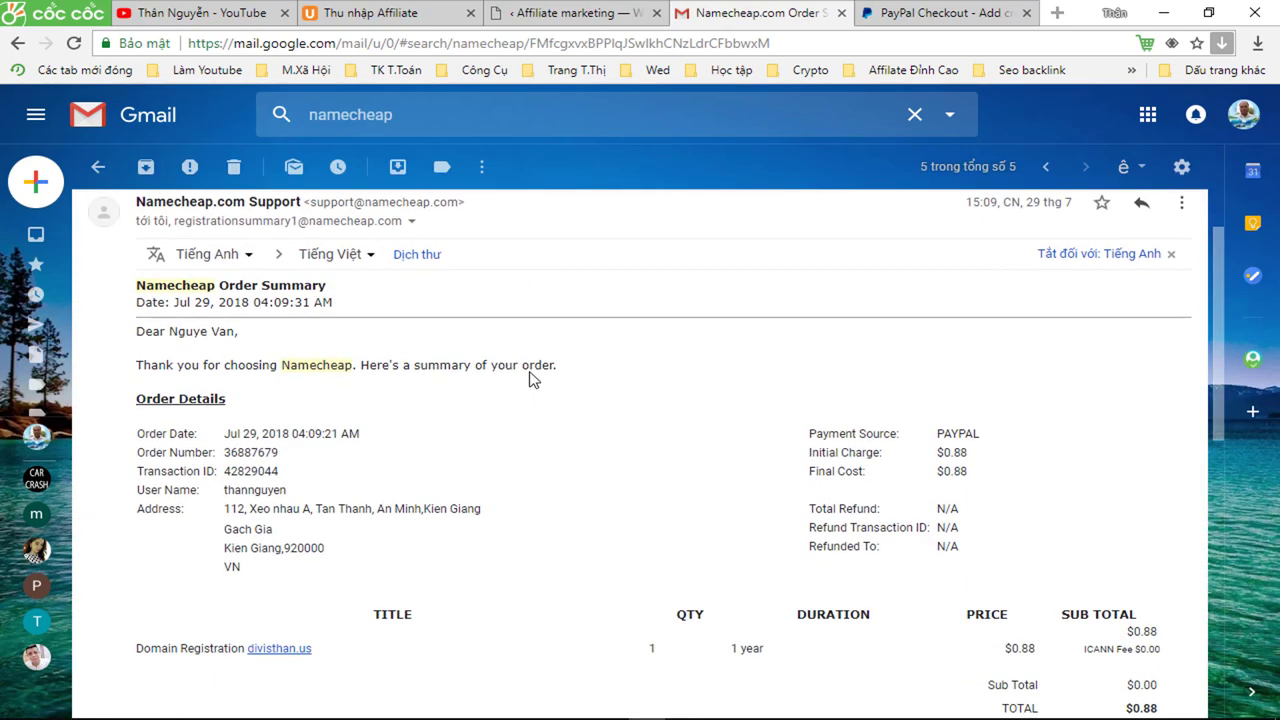
{"action": "scroll", "coordinate": [533, 380], "scroll_direction": "down", "scroll_amount": 1}
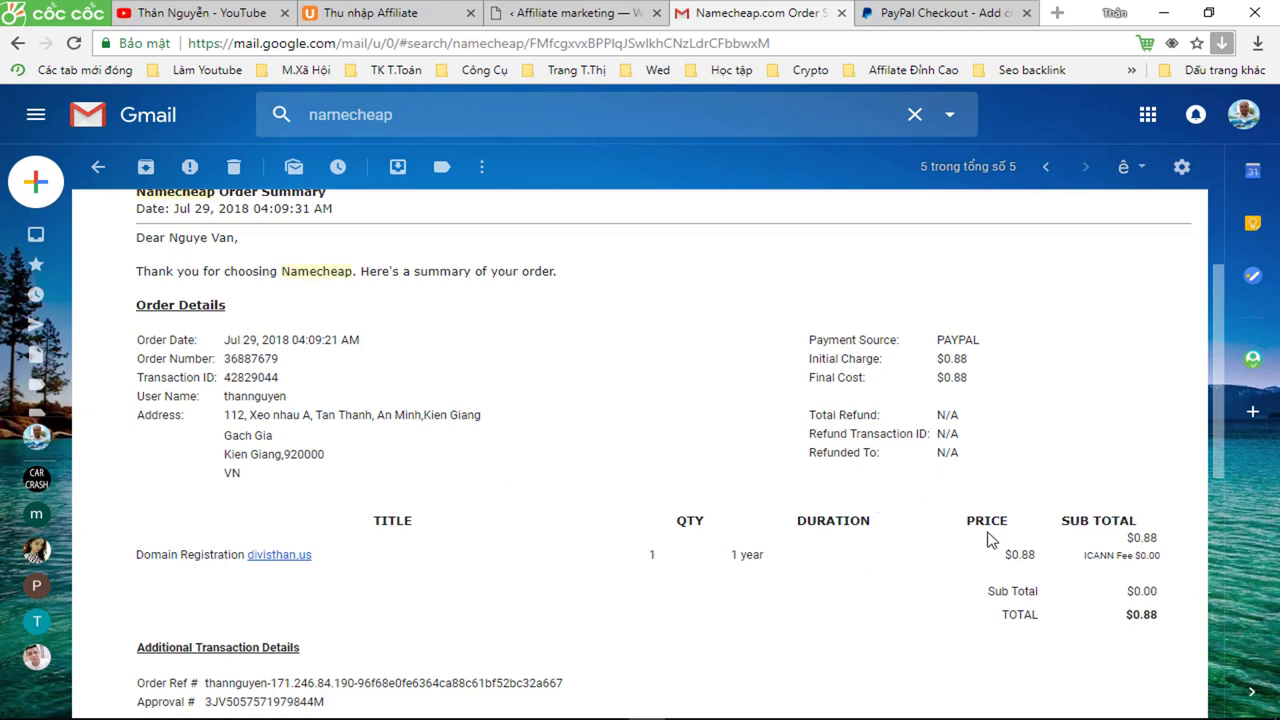
{"action": "scroll", "coordinate": [995, 558], "scroll_direction": "up", "scroll_amount": 1}
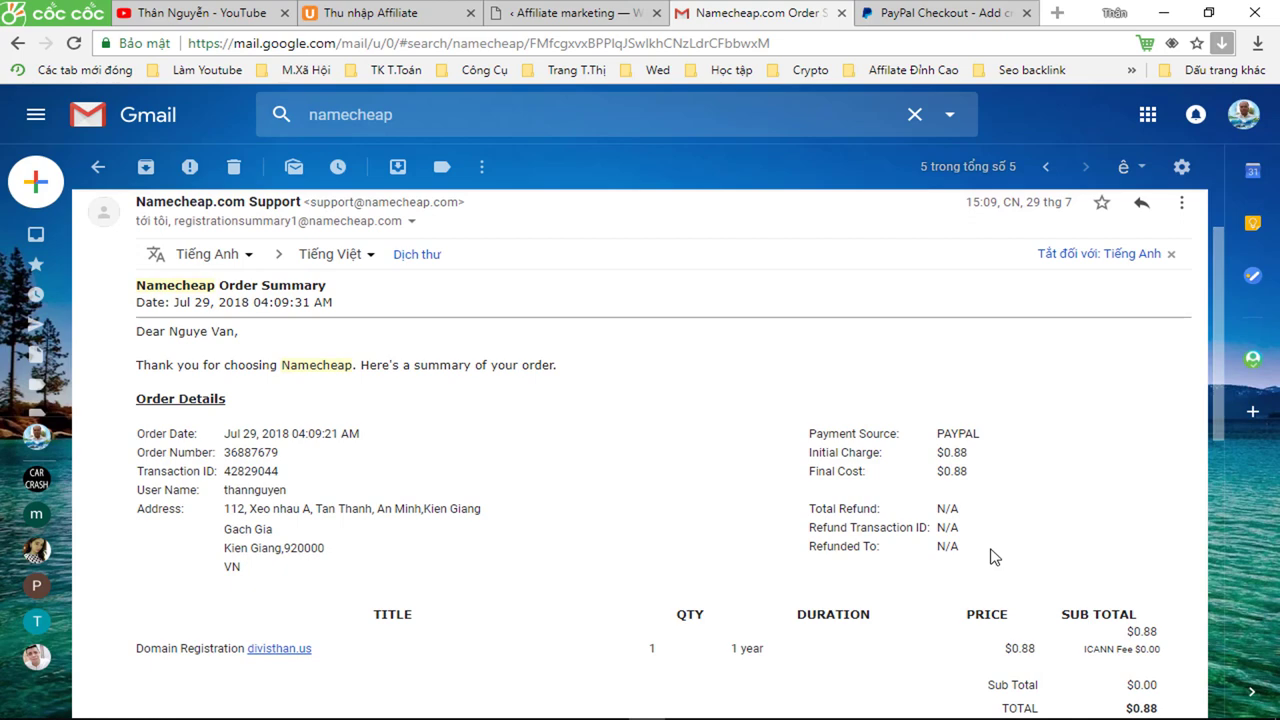
{"action": "scroll", "coordinate": [995, 558], "scroll_direction": "down", "scroll_amount": 1}
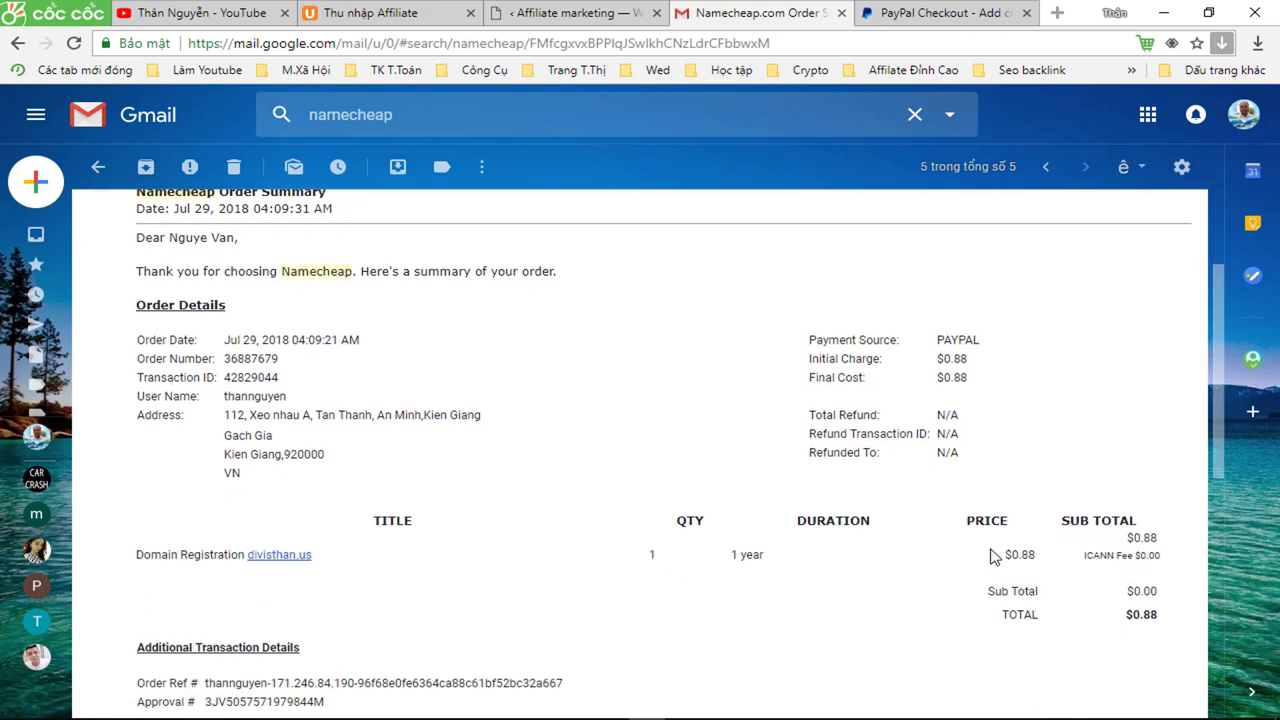
{"action": "scroll", "coordinate": [995, 558], "scroll_direction": "up", "scroll_amount": 1}
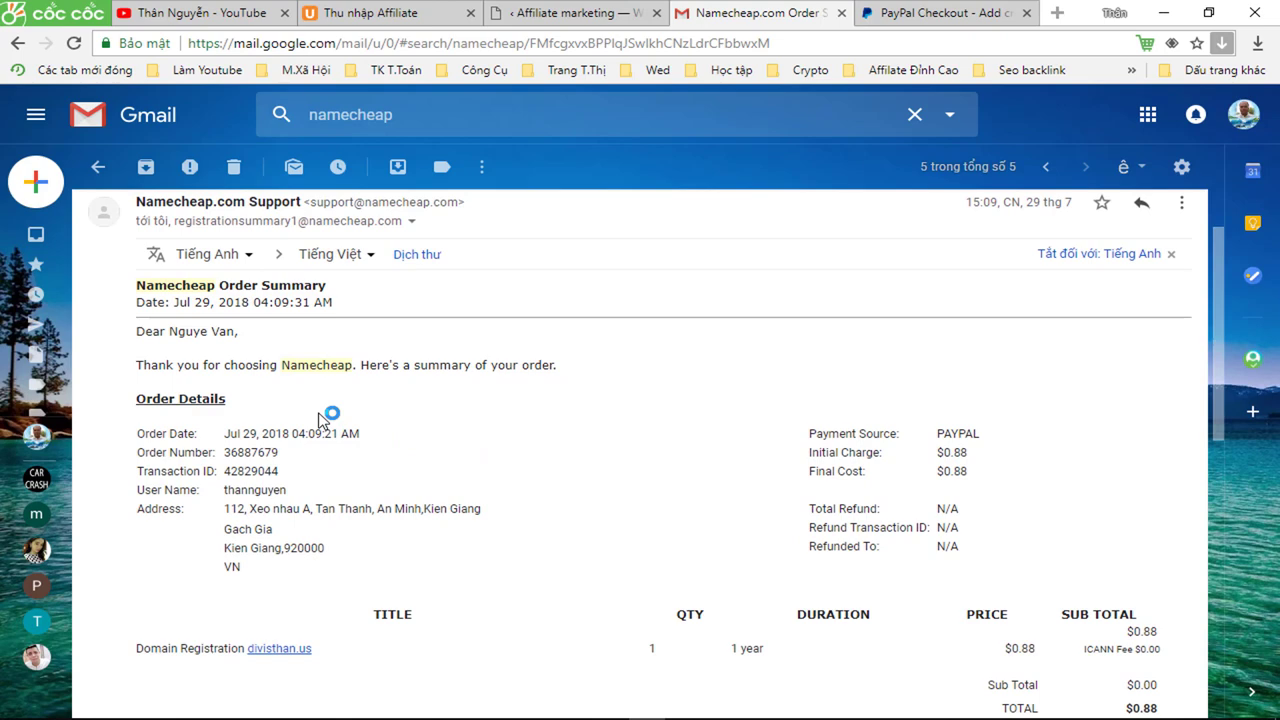
{"action": "scroll", "coordinate": [320, 415], "scroll_direction": "down", "scroll_amount": 1}
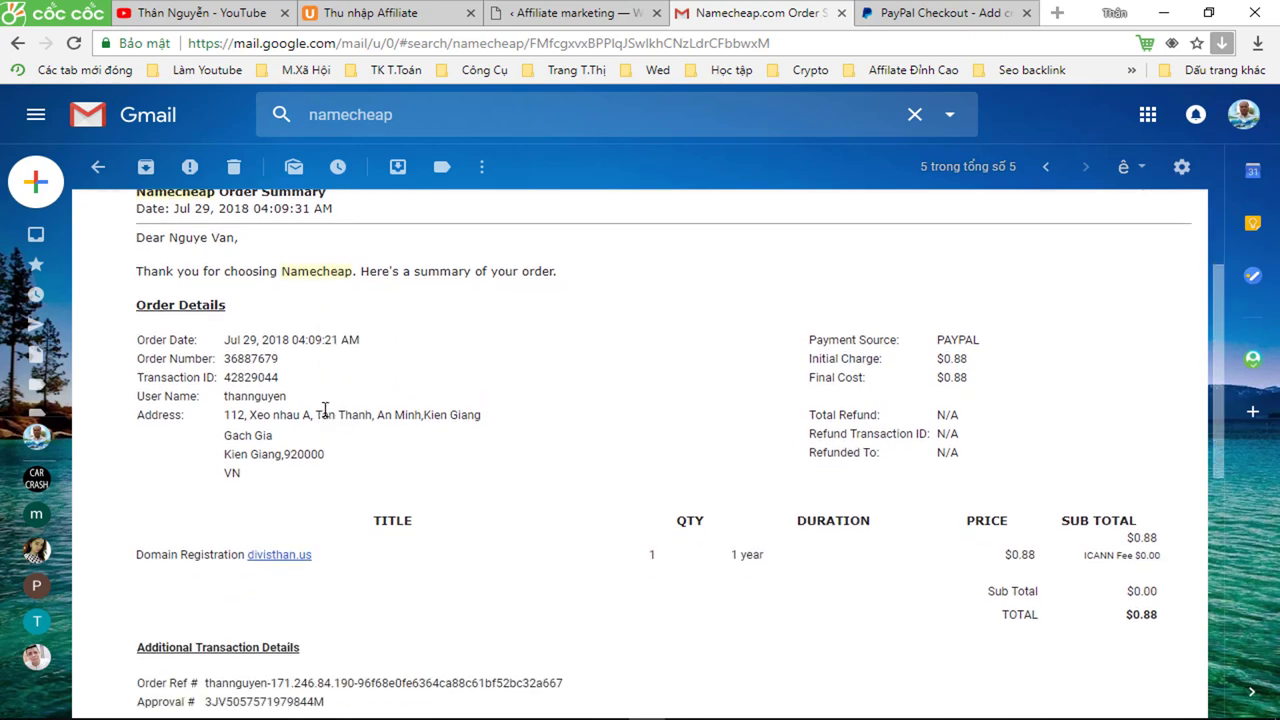
{"action": "scroll", "coordinate": [325, 410], "scroll_direction": "down", "scroll_amount": 2}
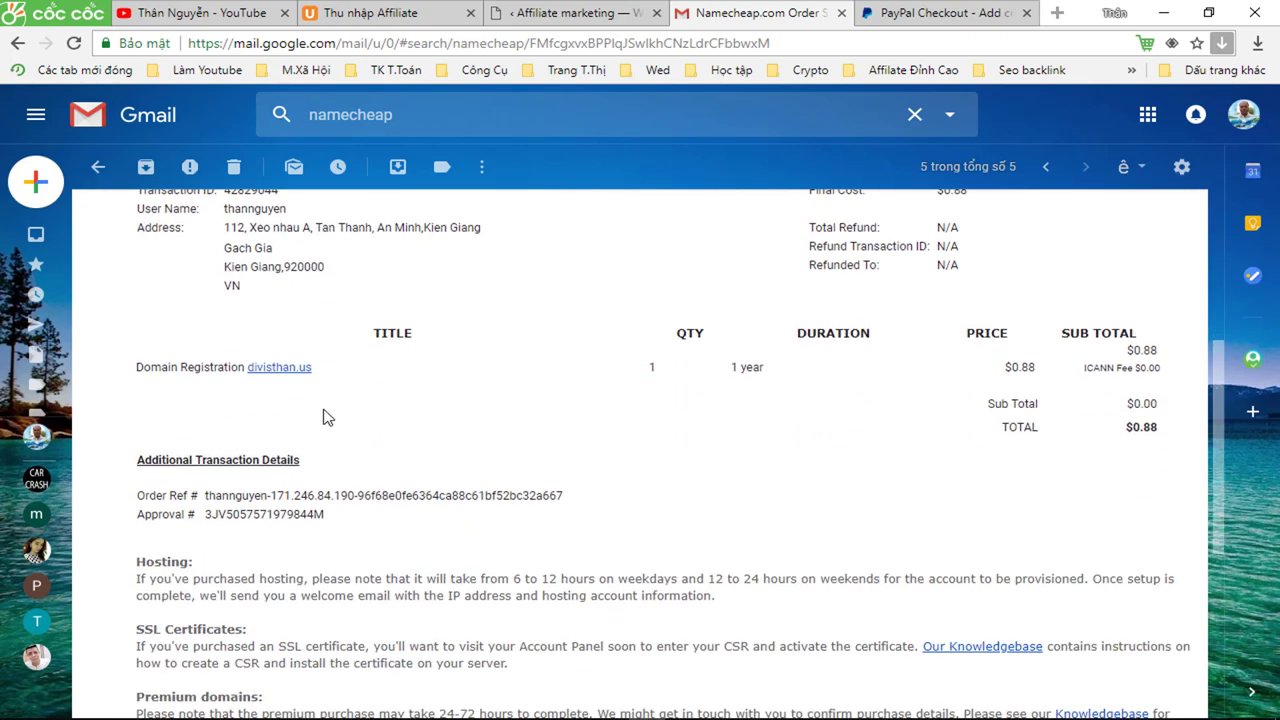
{"action": "scroll", "coordinate": [327, 417], "scroll_direction": "down", "scroll_amount": 1}
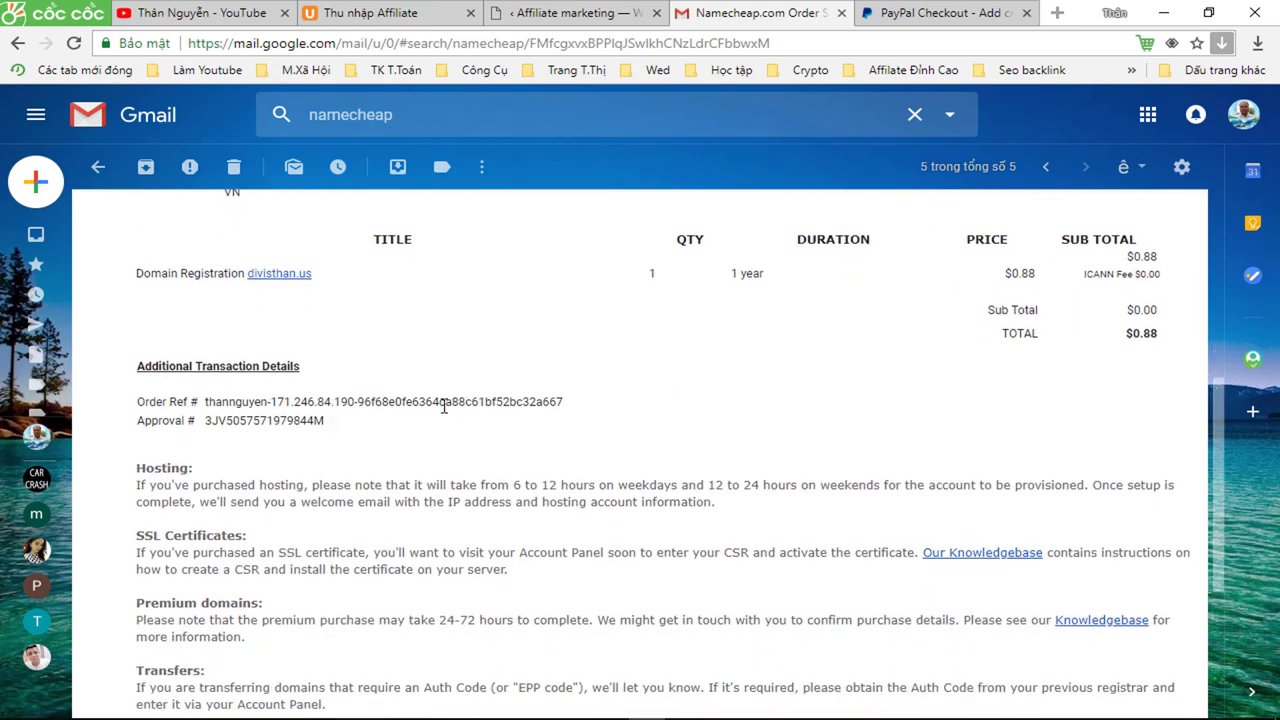
- Switch to the YouTube channel home page showing its created playlists
{"action": "scroll", "coordinate": [500, 426], "scroll_direction": "up", "scroll_amount": 2}
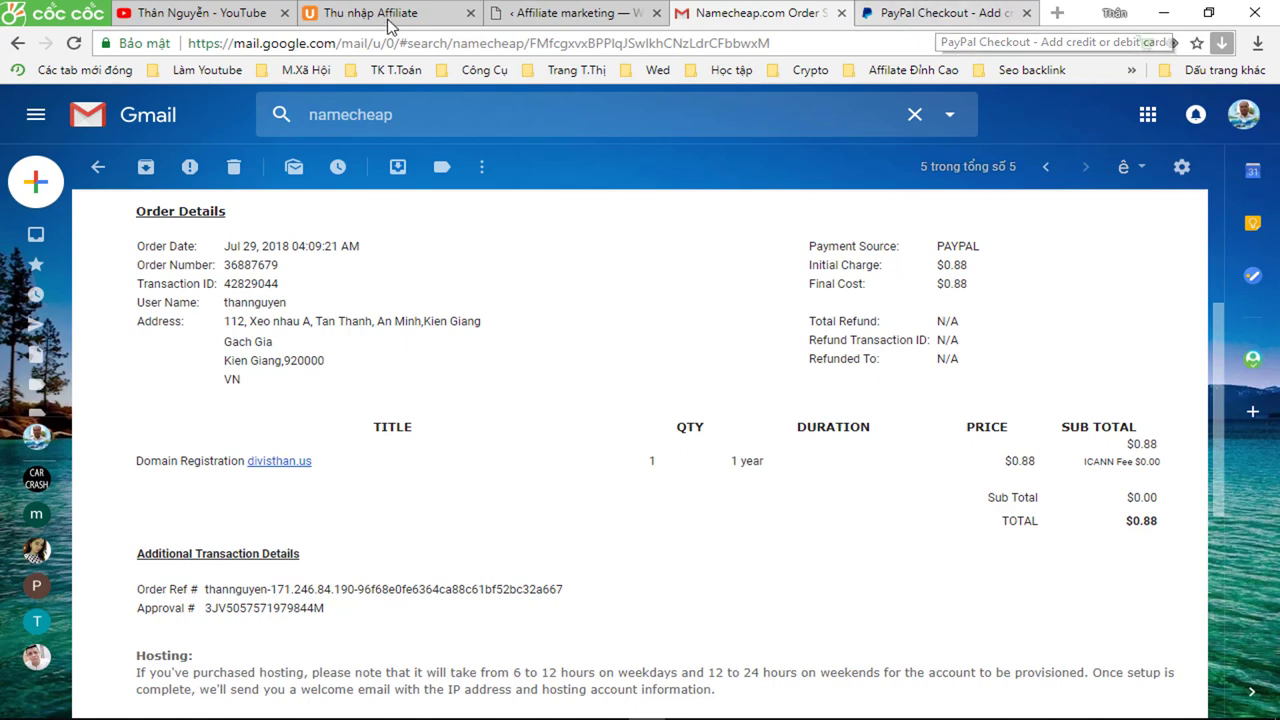
{"action": "left_click", "coordinate": [190, 13]}
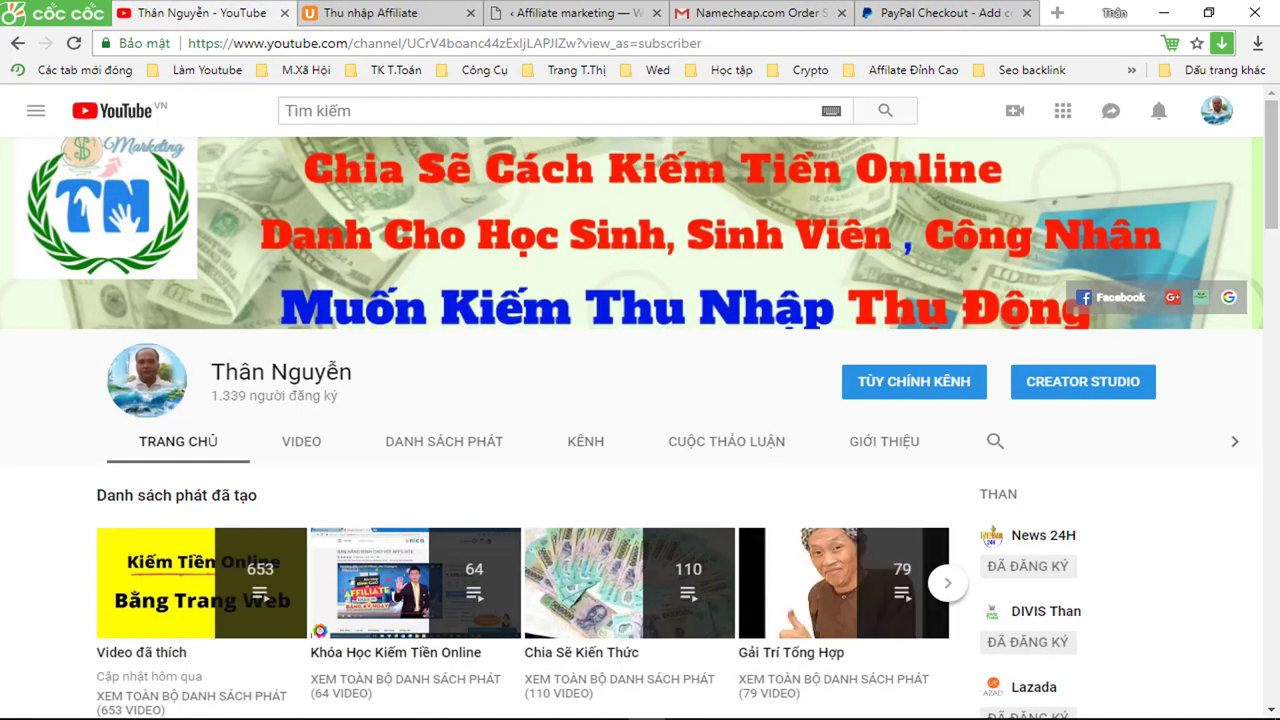
{"action": "left_click", "coordinate": [910, 707]}
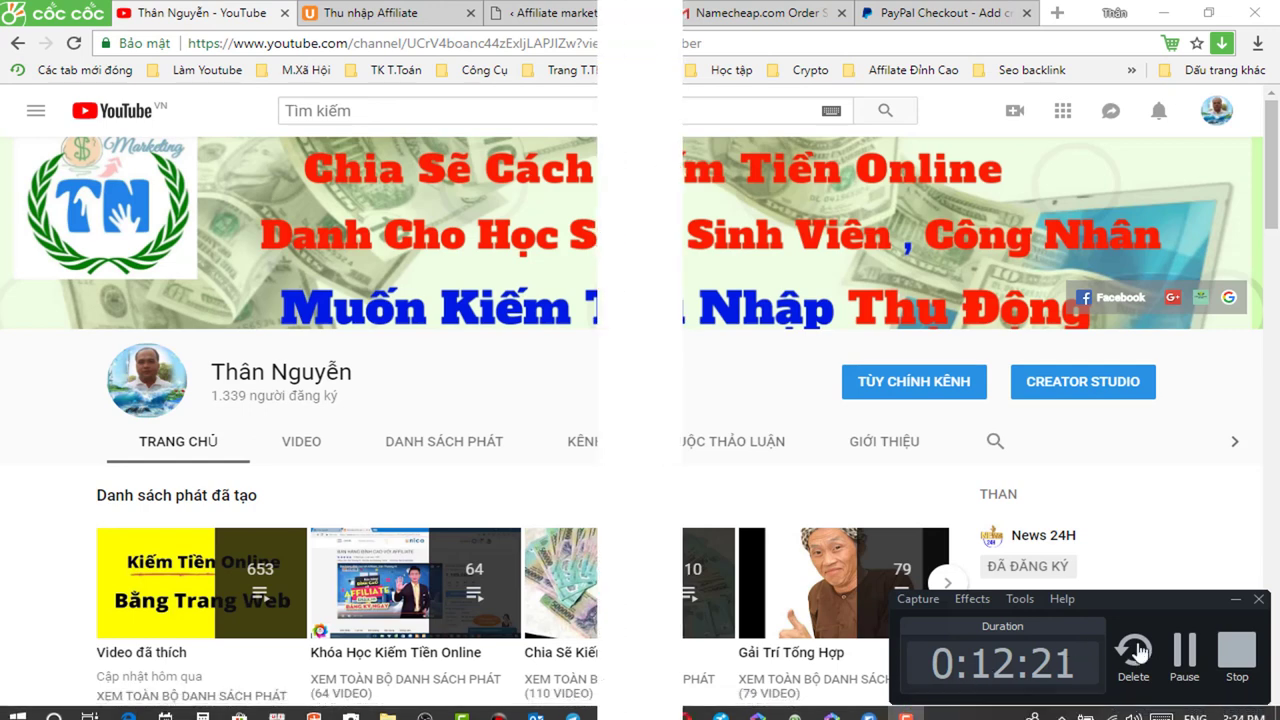